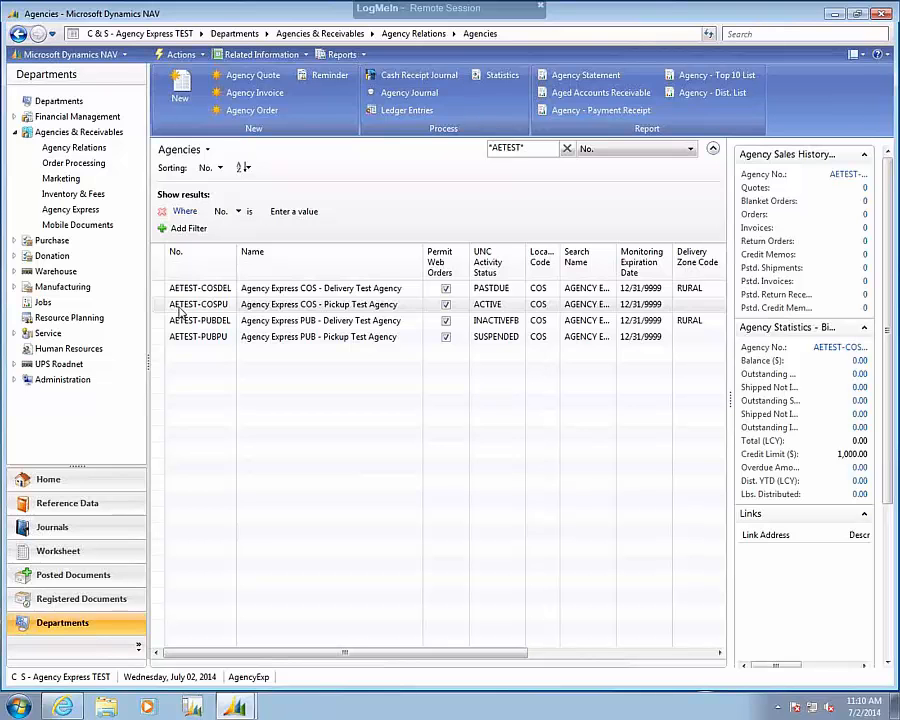
Open the AETEST-COSPU agency card and check which codes are available for its UNC Activity Status.
{"action": "left_click", "coordinate": [180, 310]}
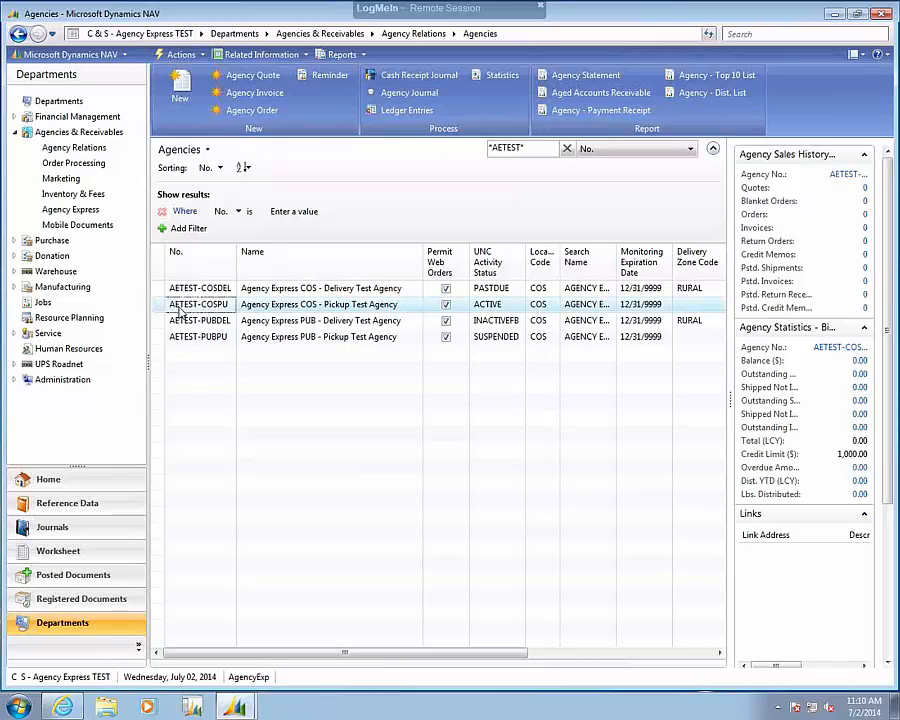
{"action": "double_click", "coordinate": [180, 310]}
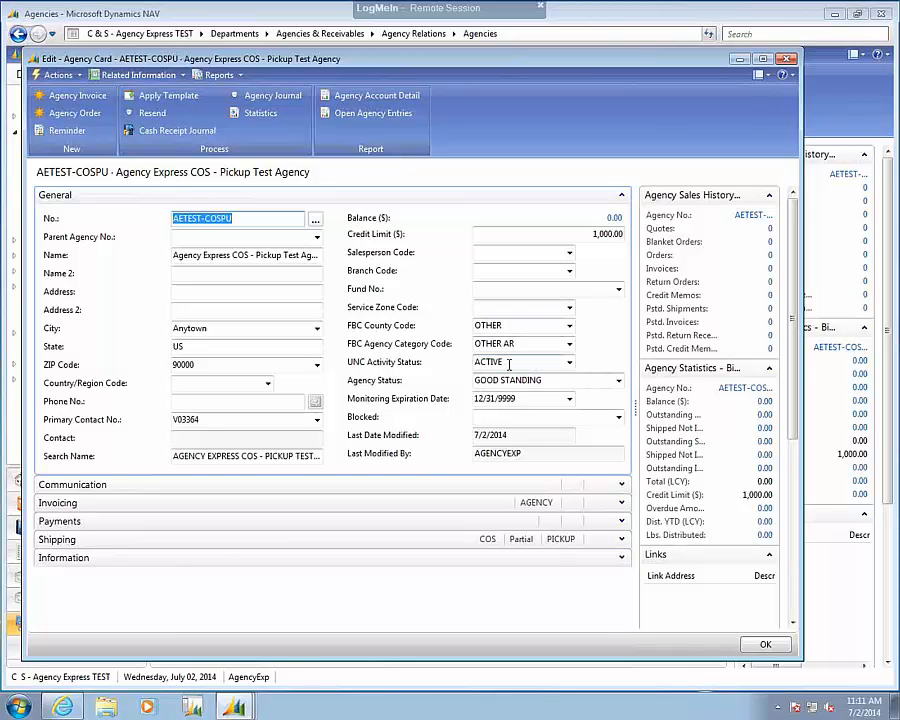
{"action": "left_click", "coordinate": [569, 362]}
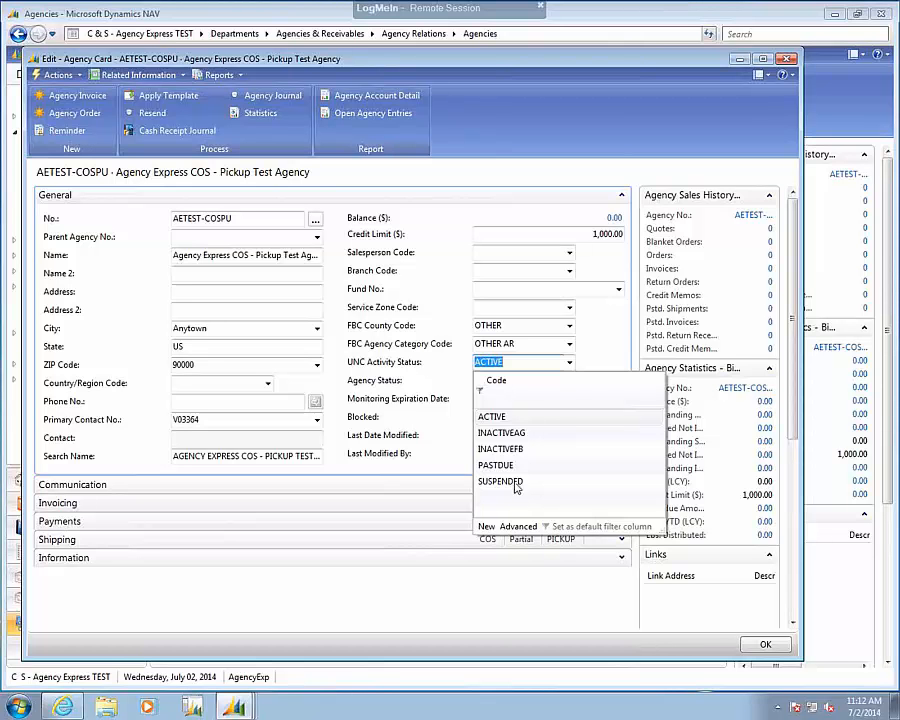
{"action": "left_click", "coordinate": [513, 361]}
{"action": "key", "text": "Tab"}
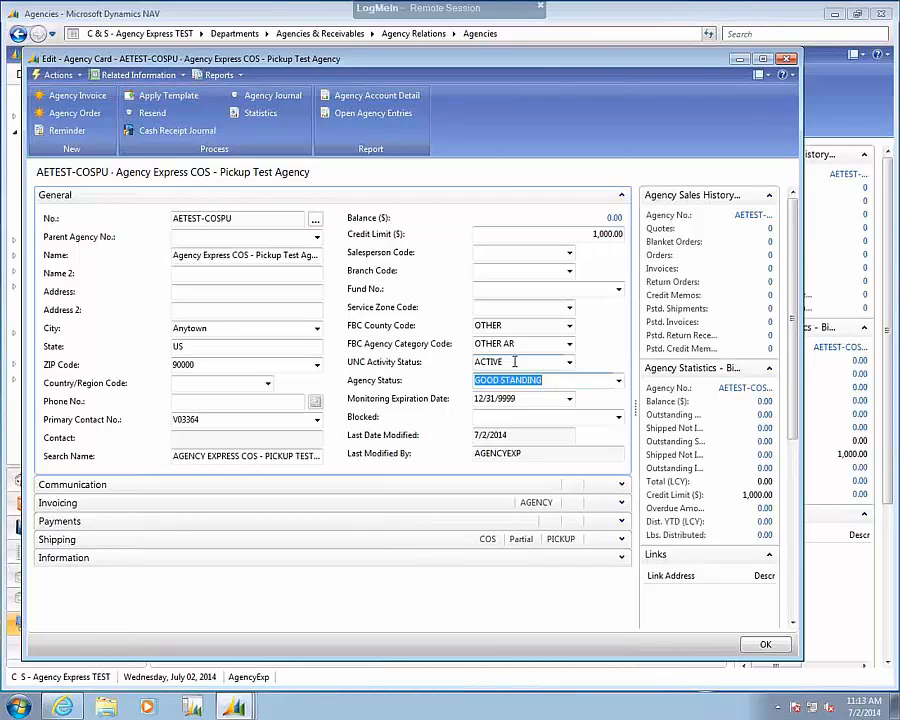
Review the agency's Shipping details and its list of ship-to addresses.
{"action": "left_click", "coordinate": [621, 540]}
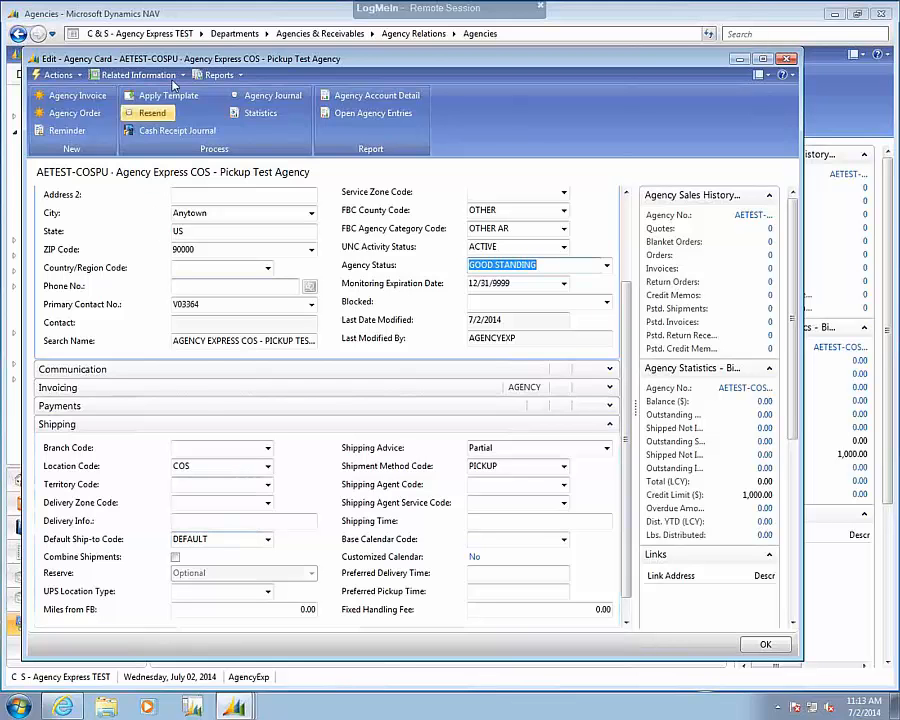
{"action": "left_click", "coordinate": [173, 76]}
{"action": "mouse_move", "coordinate": [167, 95]}
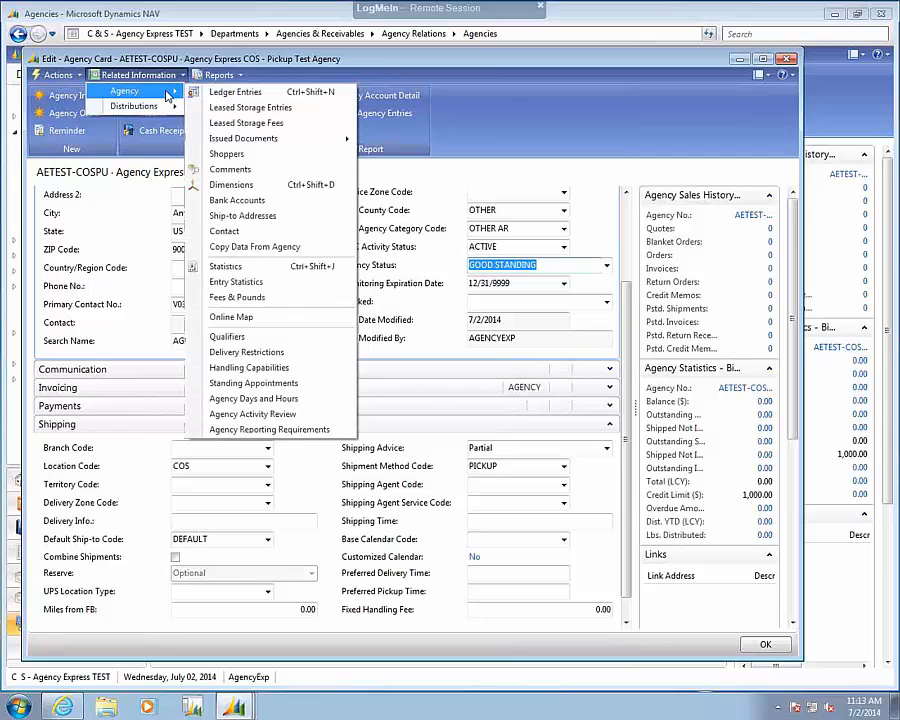
{"action": "left_click", "coordinate": [268, 215]}
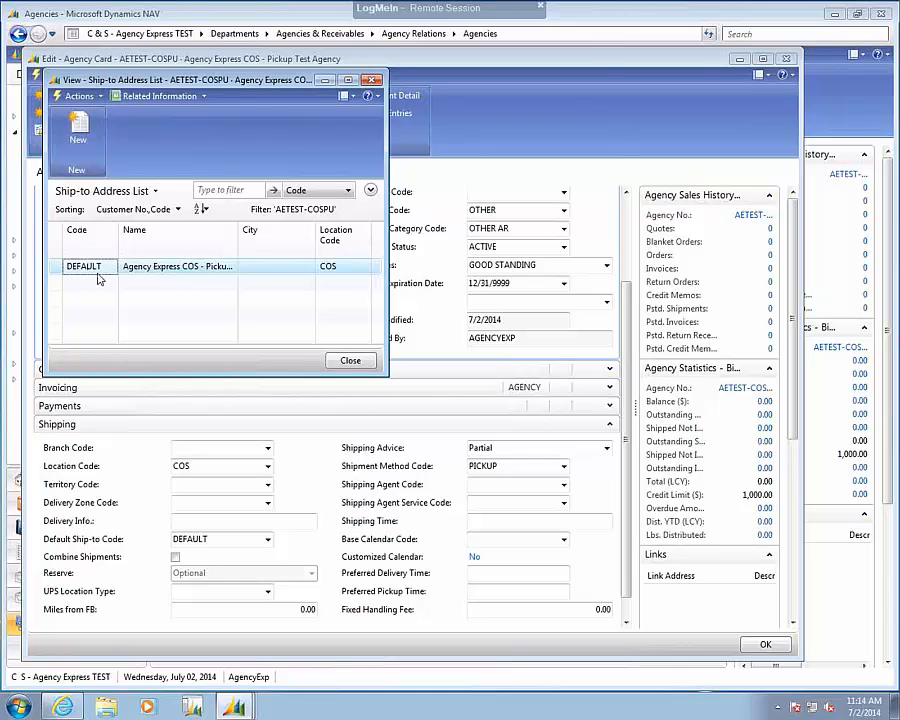
{"action": "left_click", "coordinate": [349, 360]}
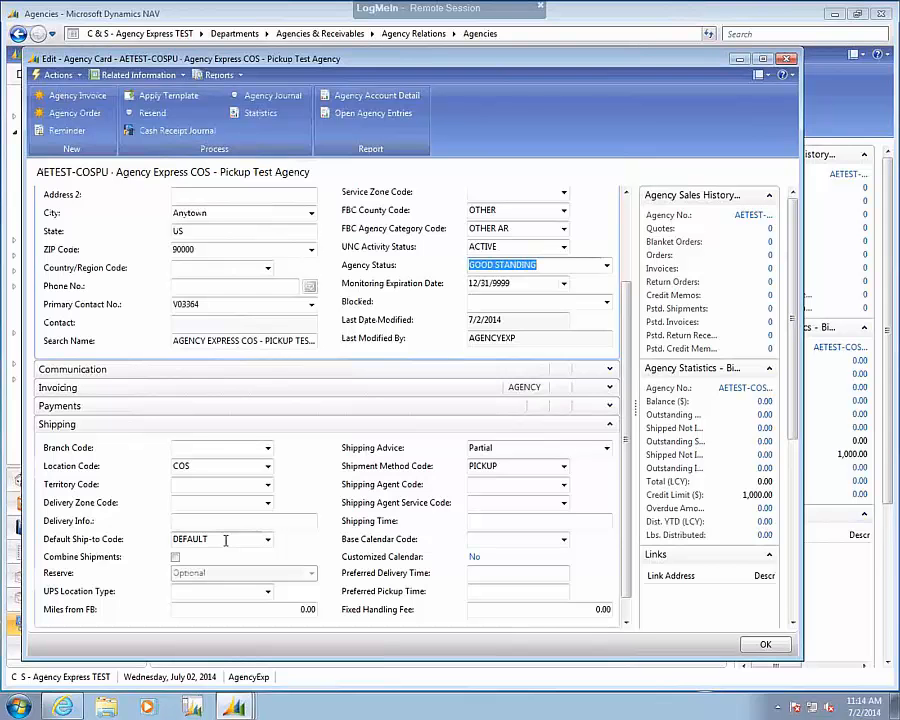
{"action": "left_click", "coordinate": [610, 426]}
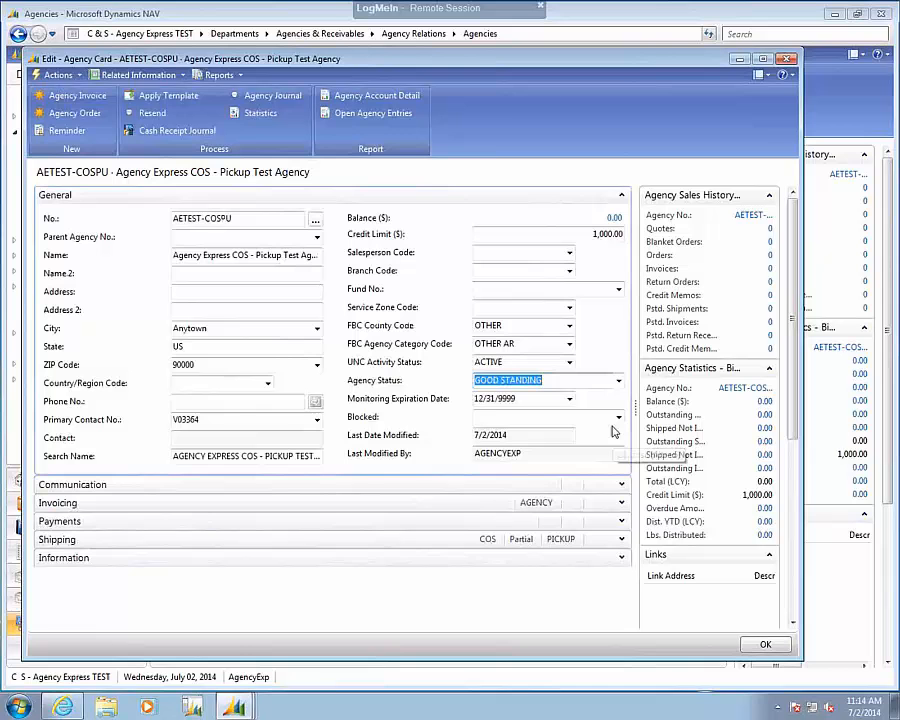
Review the agency's Information section, including the codes available for Agency Group Code.
{"action": "left_click", "coordinate": [621, 558]}
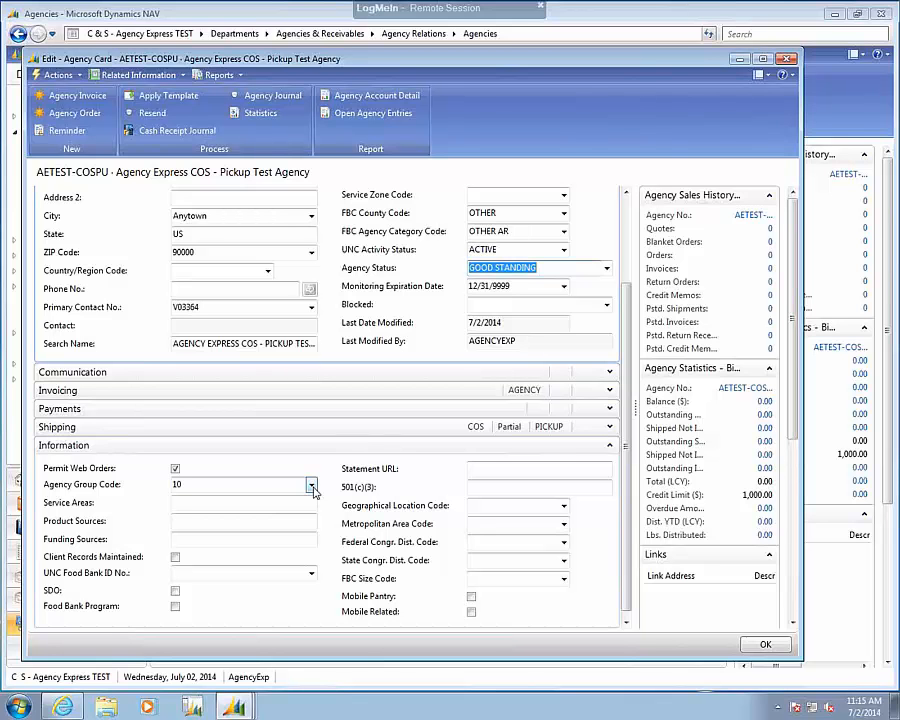
{"action": "left_click", "coordinate": [312, 487]}
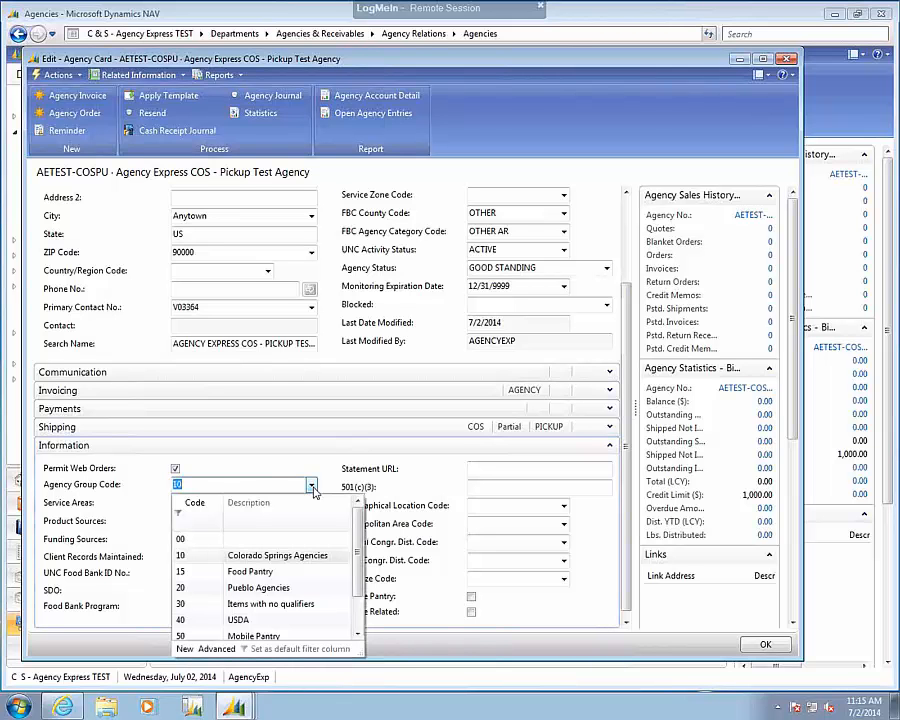
{"action": "left_click", "coordinate": [357, 635]}
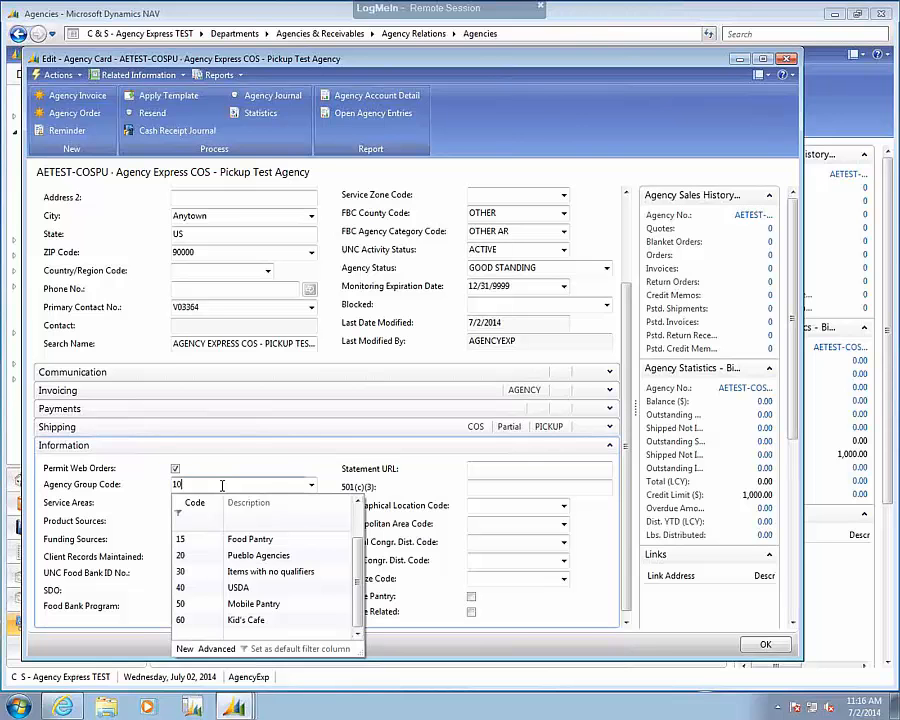
{"action": "key", "text": "Tab"}
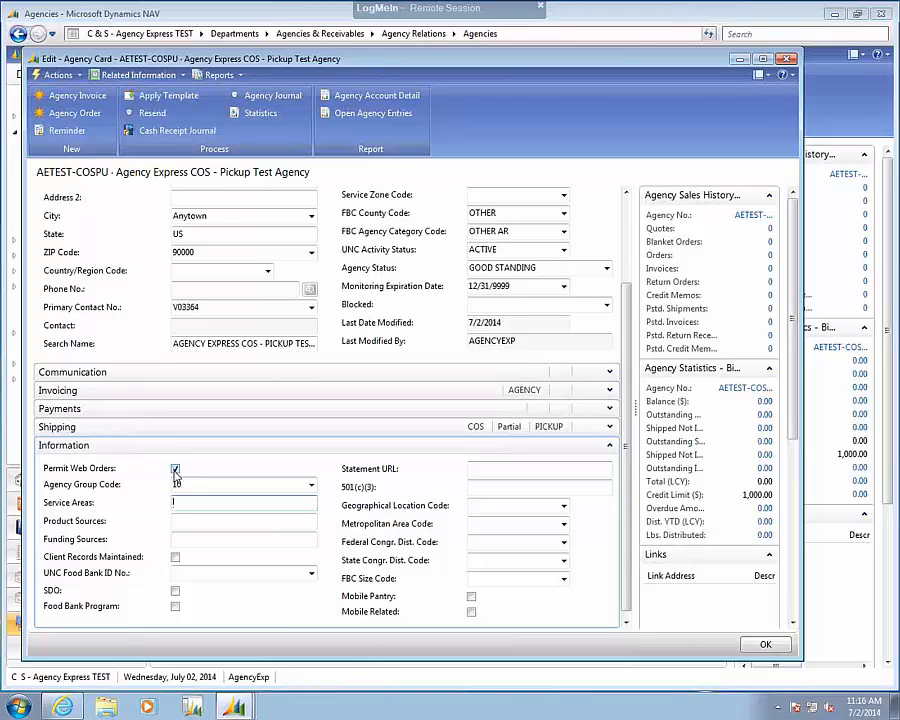
{"action": "left_click", "coordinate": [197, 483]}
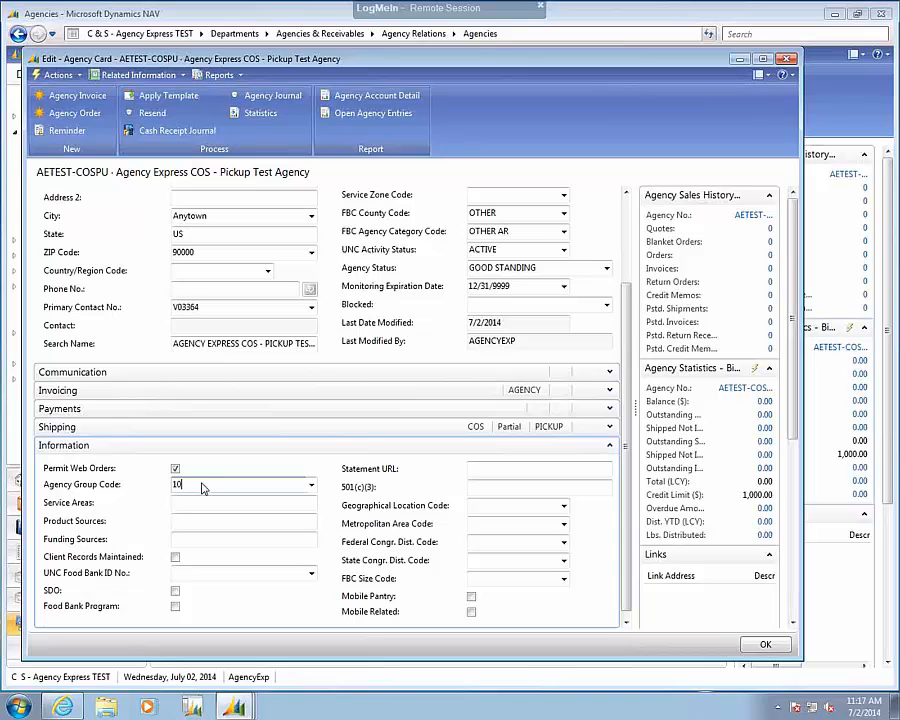
{"action": "left_click", "coordinate": [311, 486]}
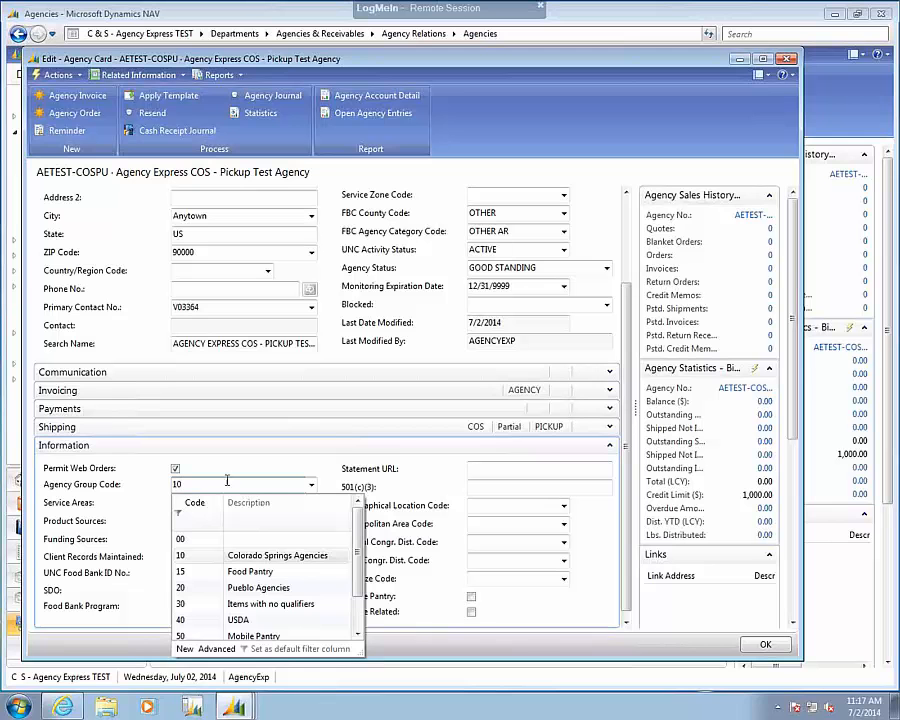
{"action": "key", "text": "Return"}
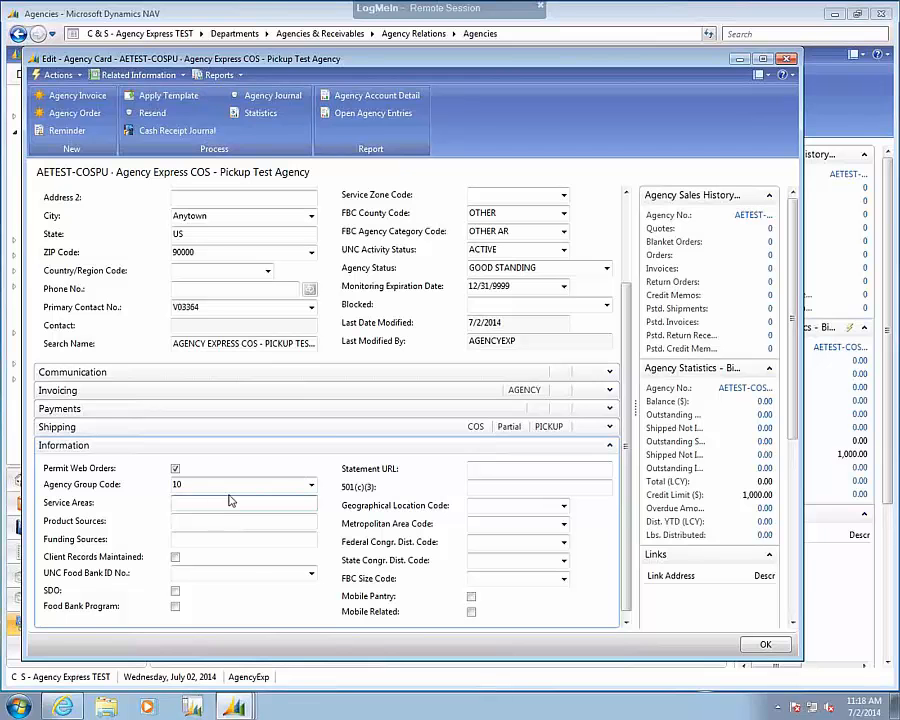
Open the agency's shopper list, start a new shopper line and widen the Permit Web Orders column.
{"action": "left_click", "coordinate": [157, 76]}
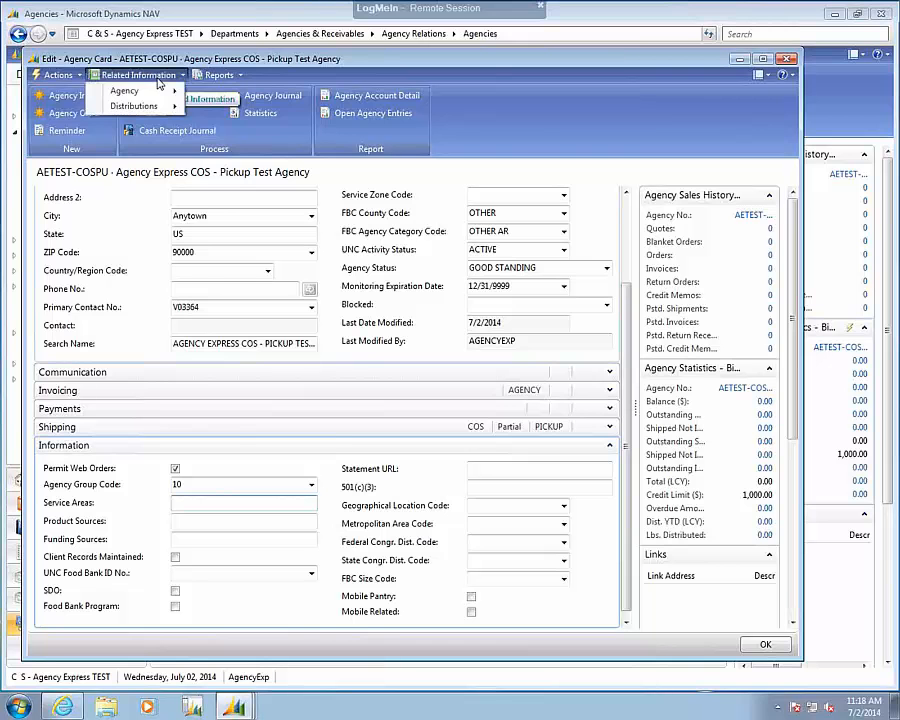
{"action": "mouse_move", "coordinate": [157, 92]}
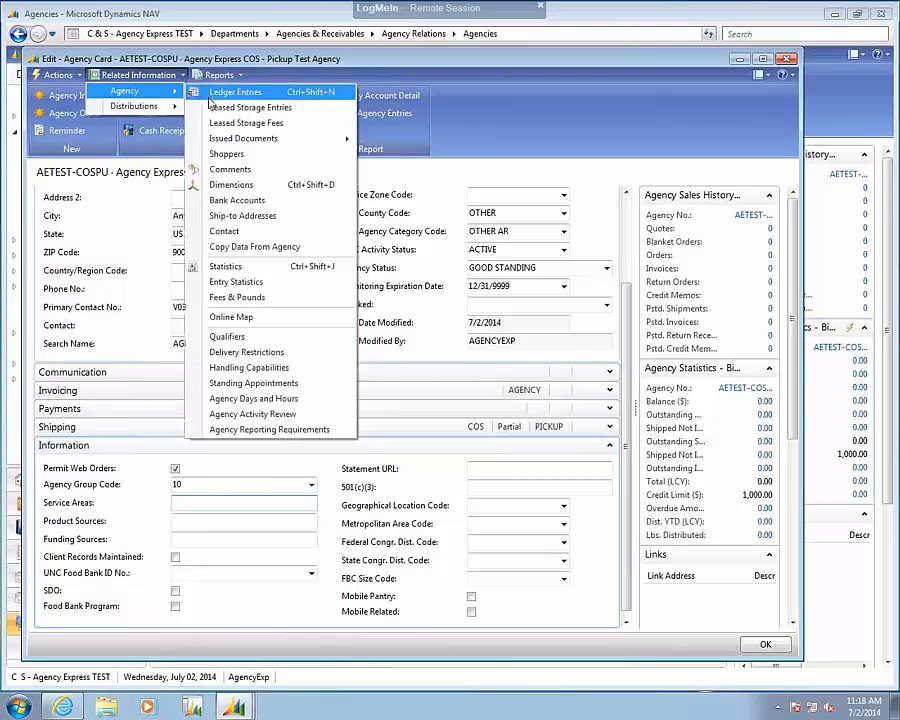
{"action": "left_click", "coordinate": [222, 156]}
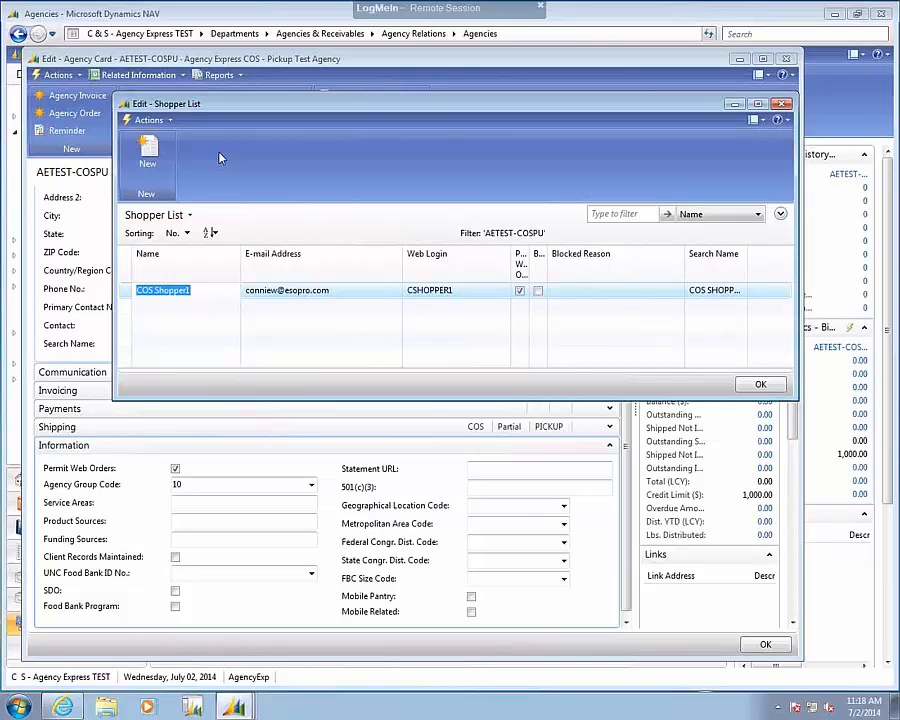
{"action": "left_click", "coordinate": [193, 309]}
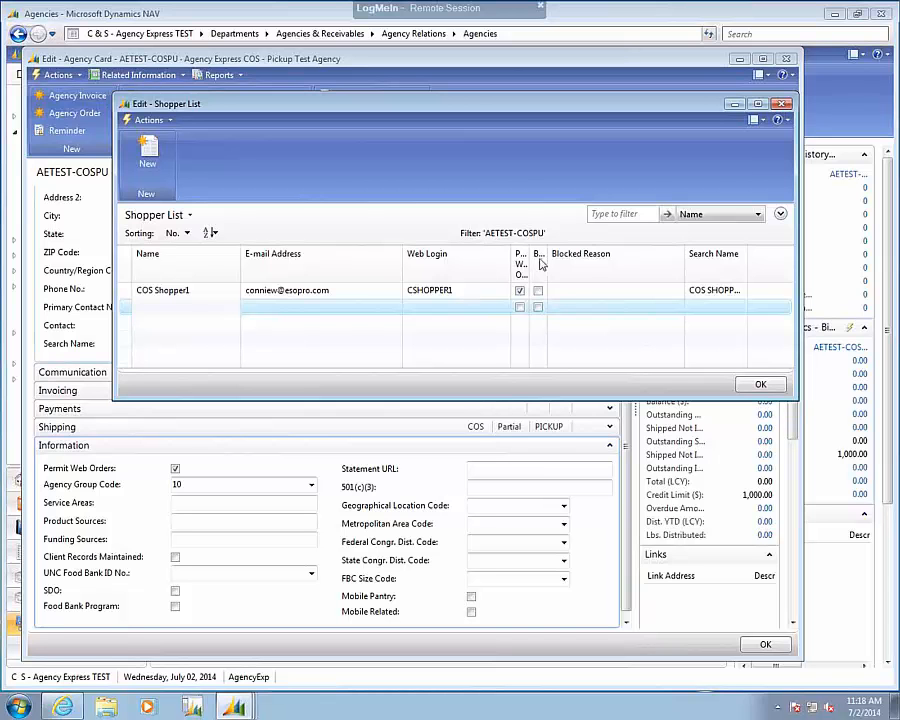
{"action": "left_click_drag", "start_coordinate": [531, 262], "coordinate": [567, 266]}
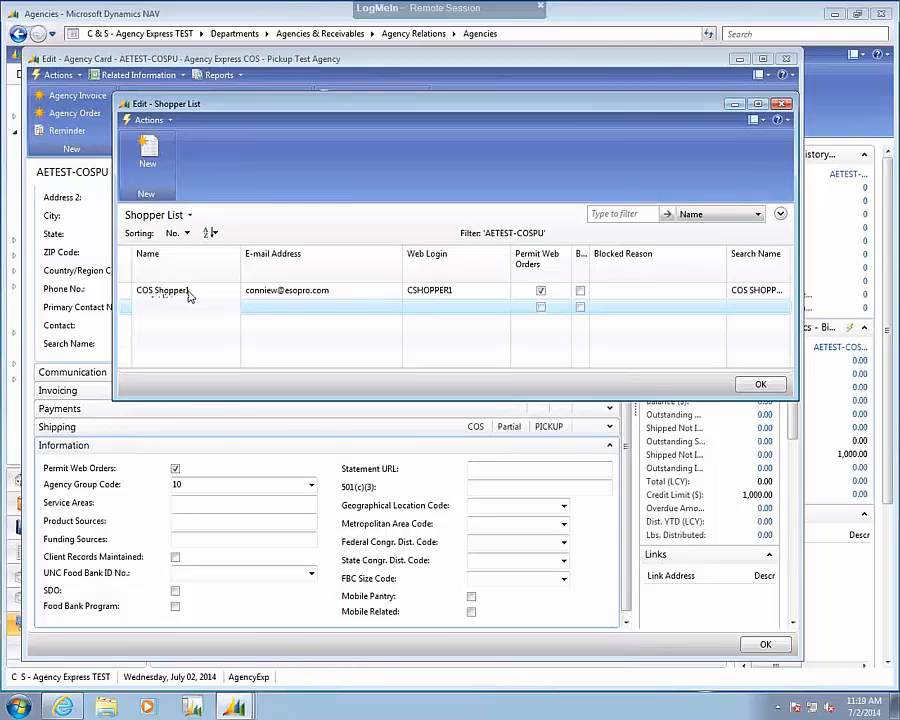
Enter the new shopper's full name in the blank line below COS Shopper1.
{"action": "type", "text": "Connie"}
{"action": "key", "text": "Tab"}
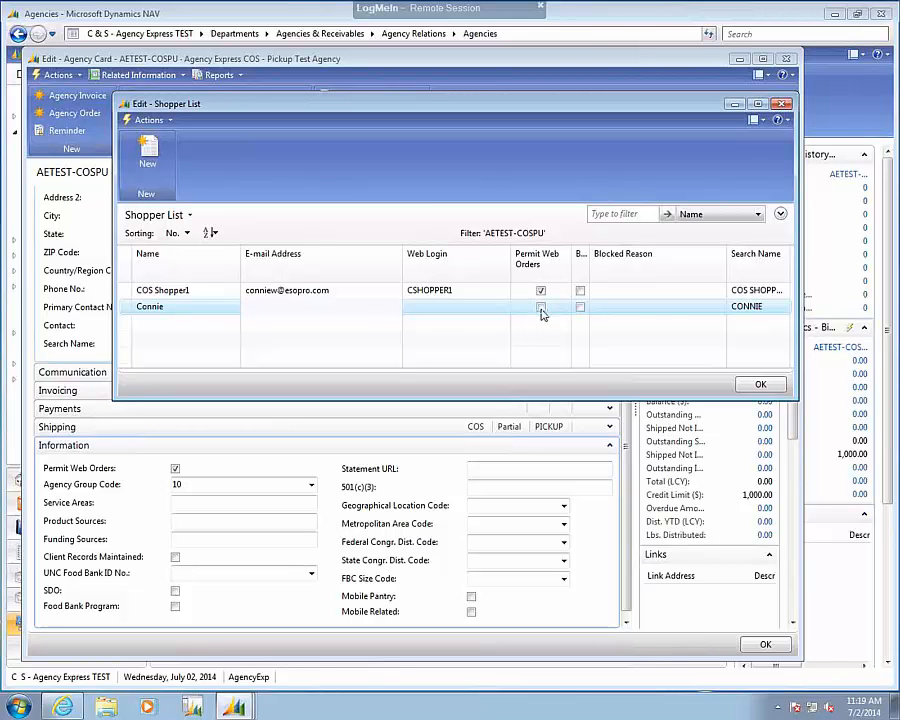
{"action": "left_click", "coordinate": [176, 306]}
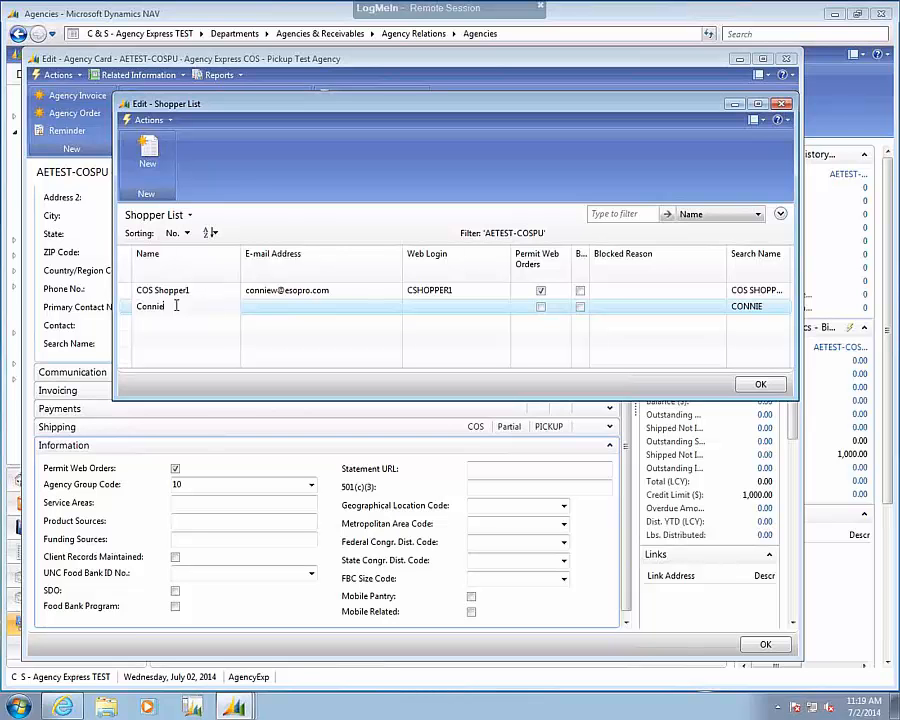
{"action": "type", "text": "Test"}
{"action": "key", "text": "Tab"}
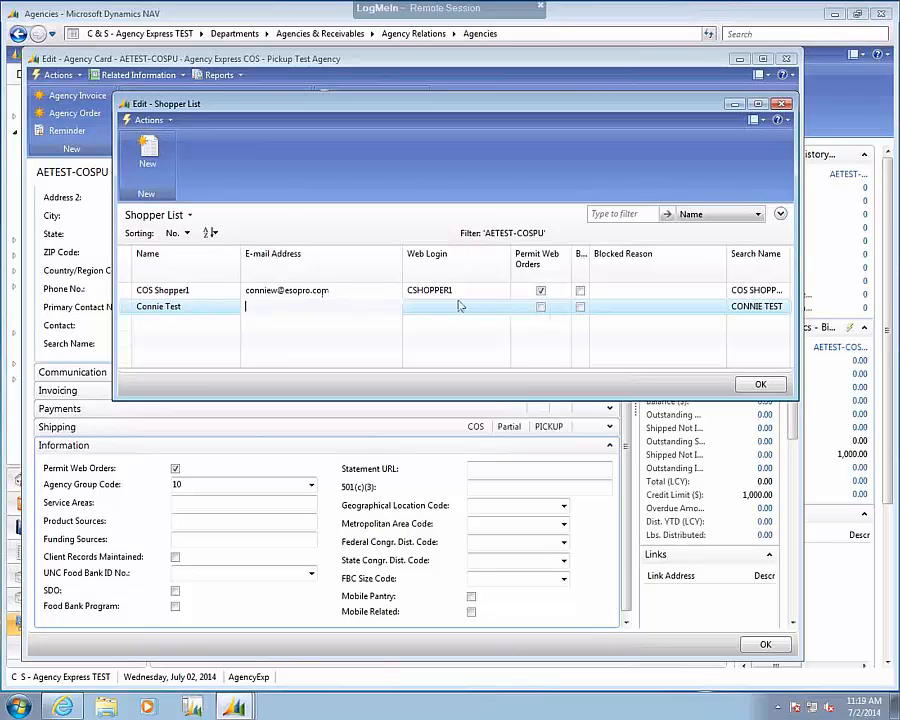
Try to permit web orders for the new shopper while the Web Login is blank, and discard the change.
{"action": "left_click", "coordinate": [541, 308]}
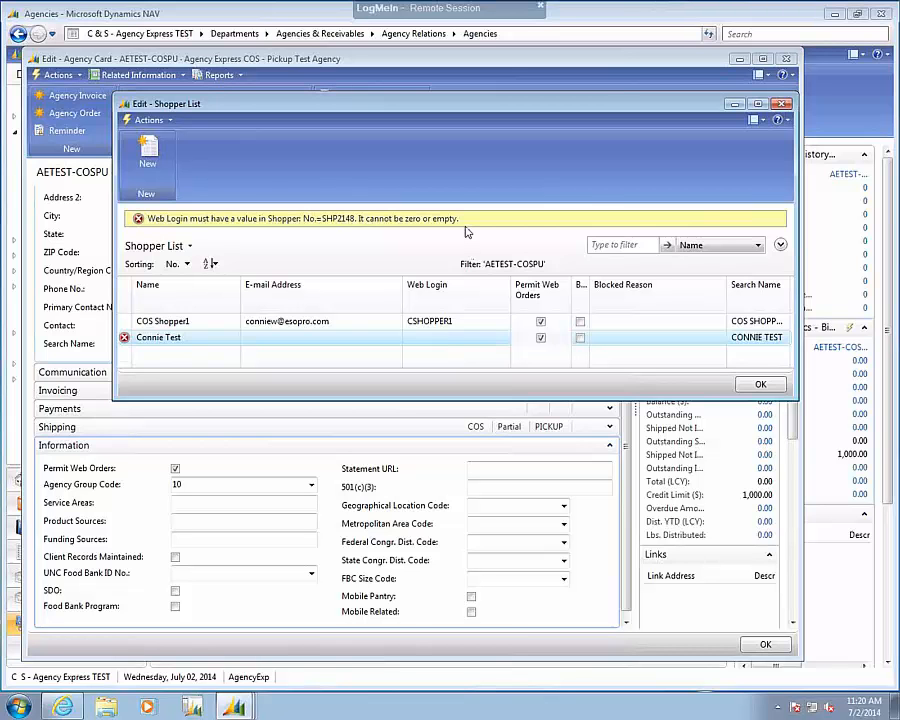
{"action": "key", "text": "Escape"}
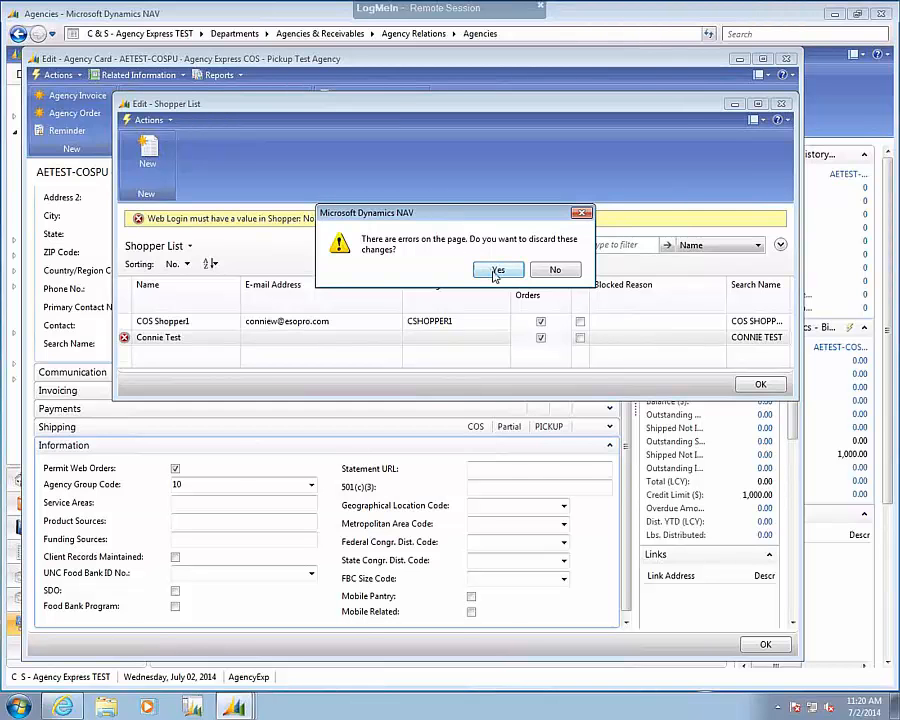
{"action": "left_click", "coordinate": [496, 271]}
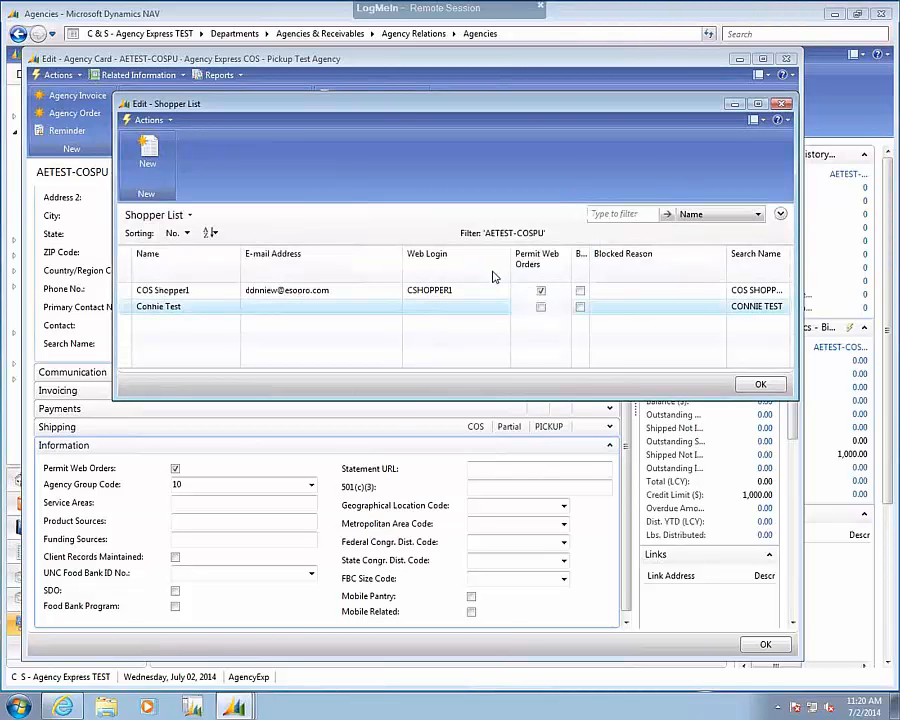
Set the new shopper's Web Login to CTEST.
{"action": "left_click", "coordinate": [424, 311]}
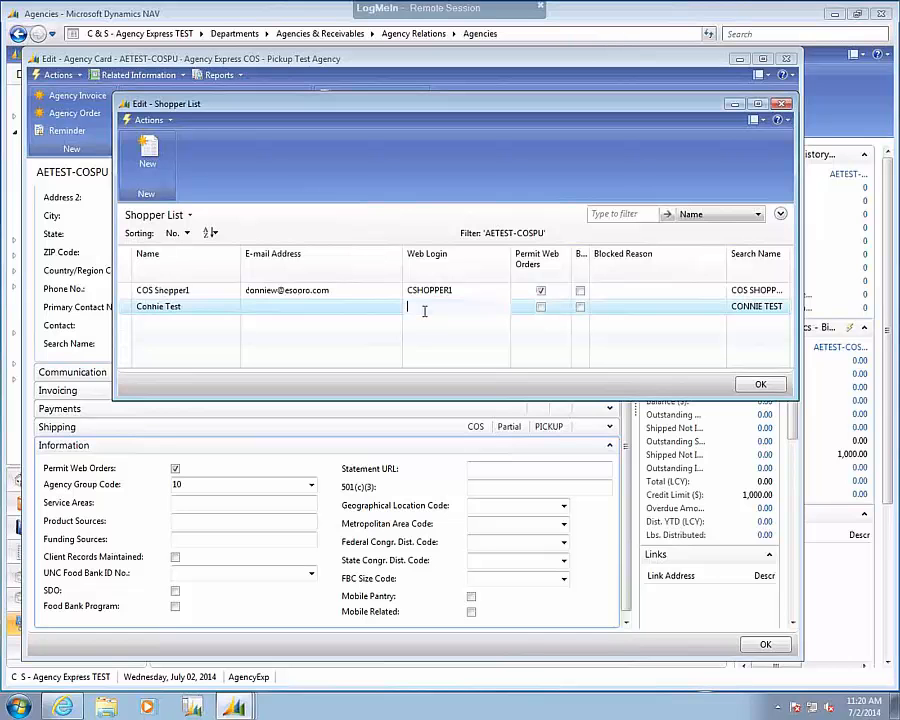
{"action": "type", "text": "CTEST"}
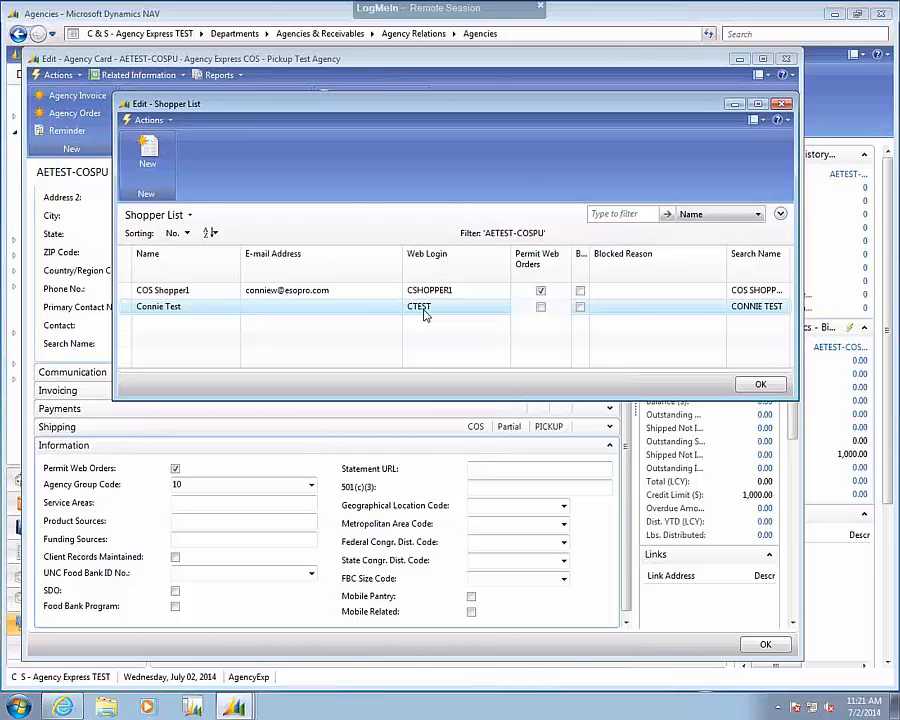
Try to permit web orders for the new shopper without an e-mail address, and discard the change.
{"action": "left_click", "coordinate": [541, 307]}
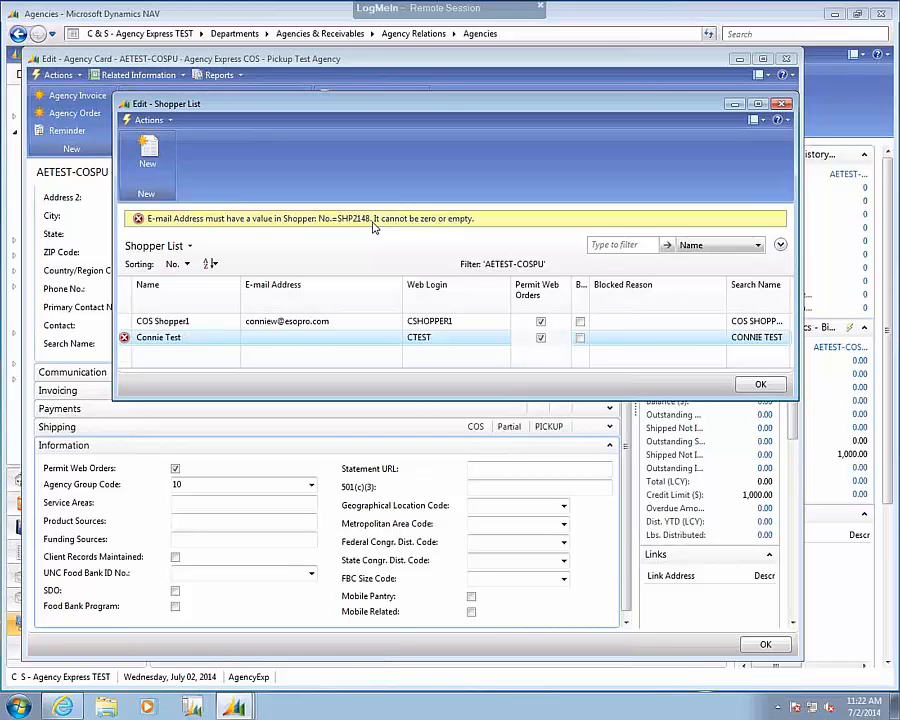
{"action": "left_click", "coordinate": [297, 340]}
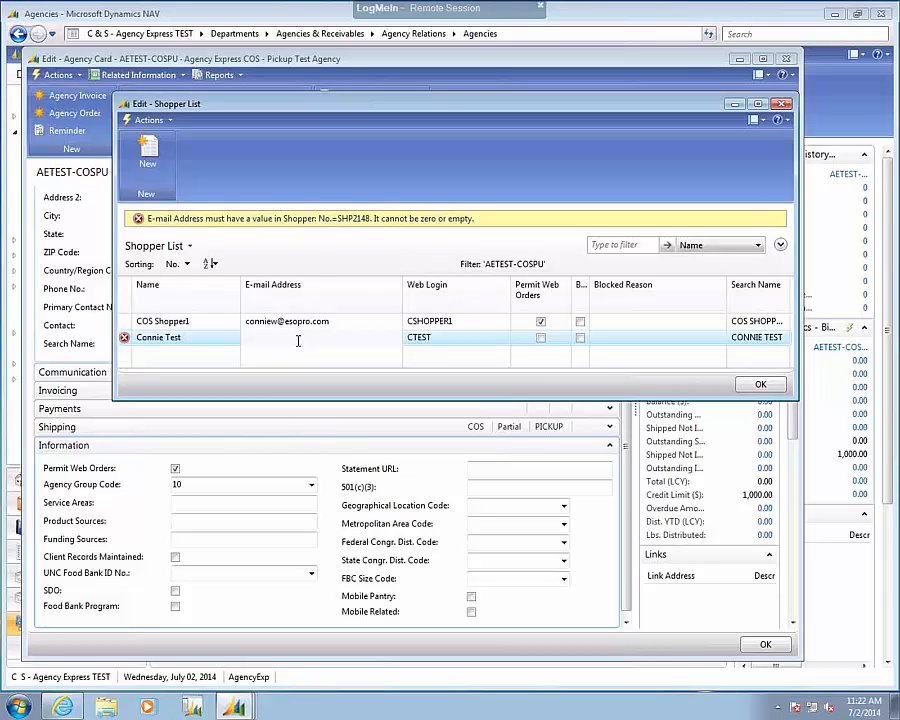
{"action": "left_click", "coordinate": [249, 326]}
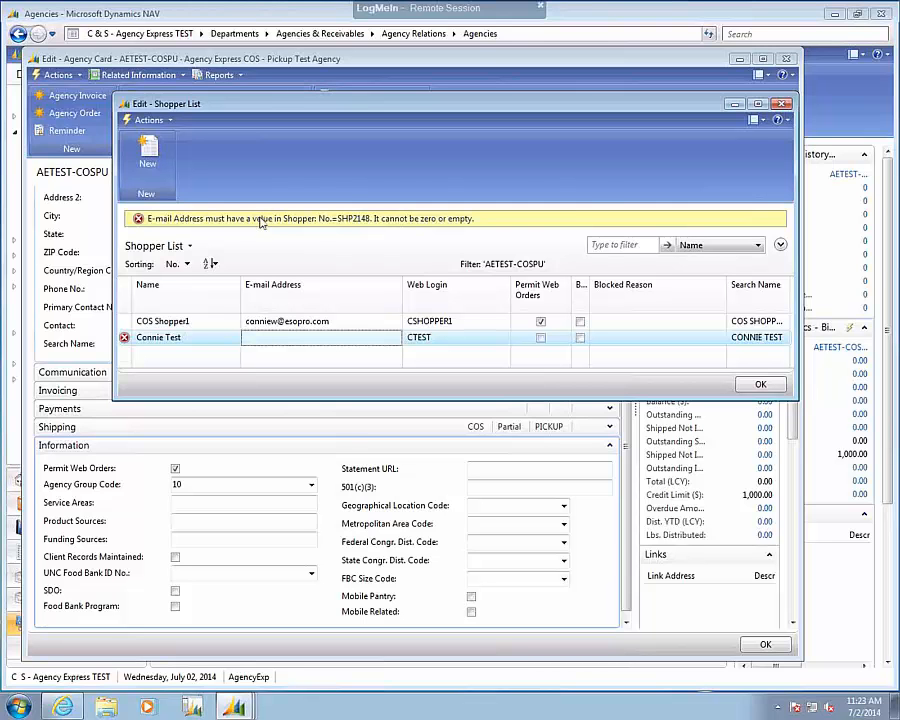
{"action": "key", "text": "Escape"}
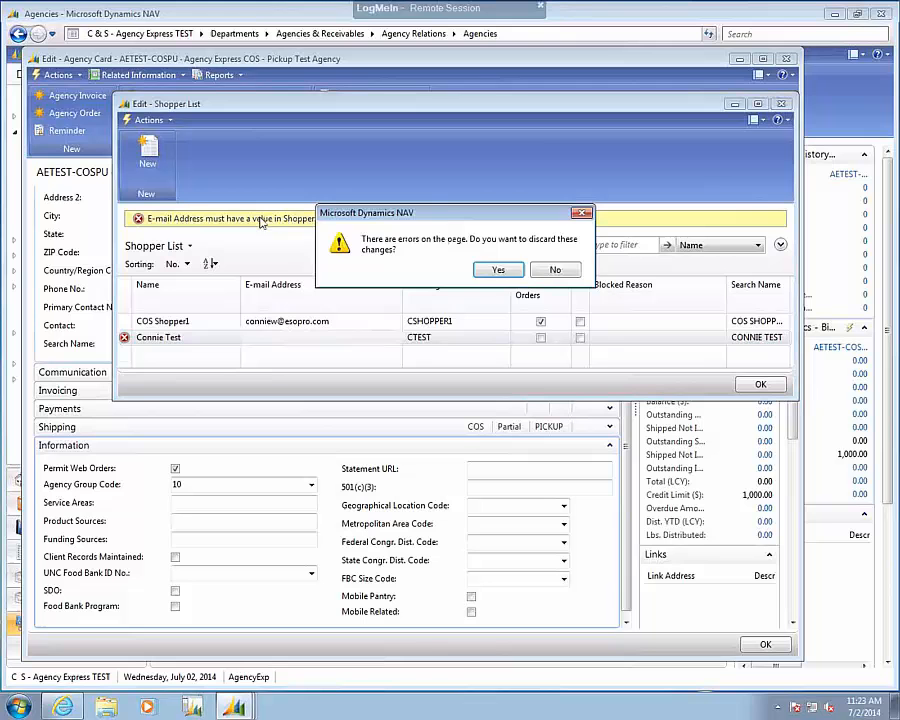
{"action": "left_click", "coordinate": [495, 268]}
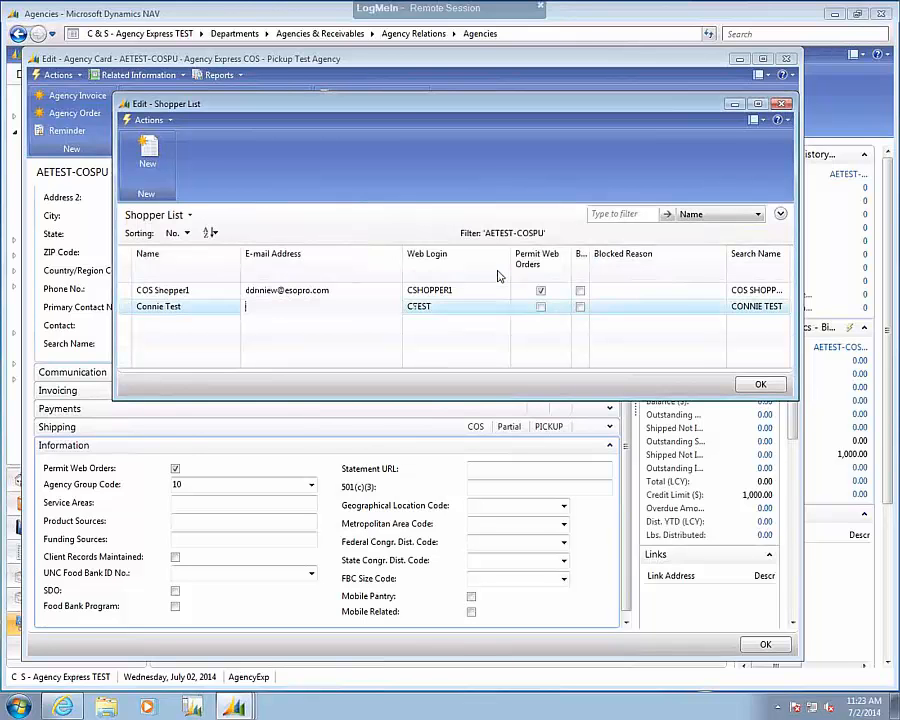
Correct the e-mail address of COS Shopper1 in the shopper list.
{"action": "left_click", "coordinate": [335, 289]}
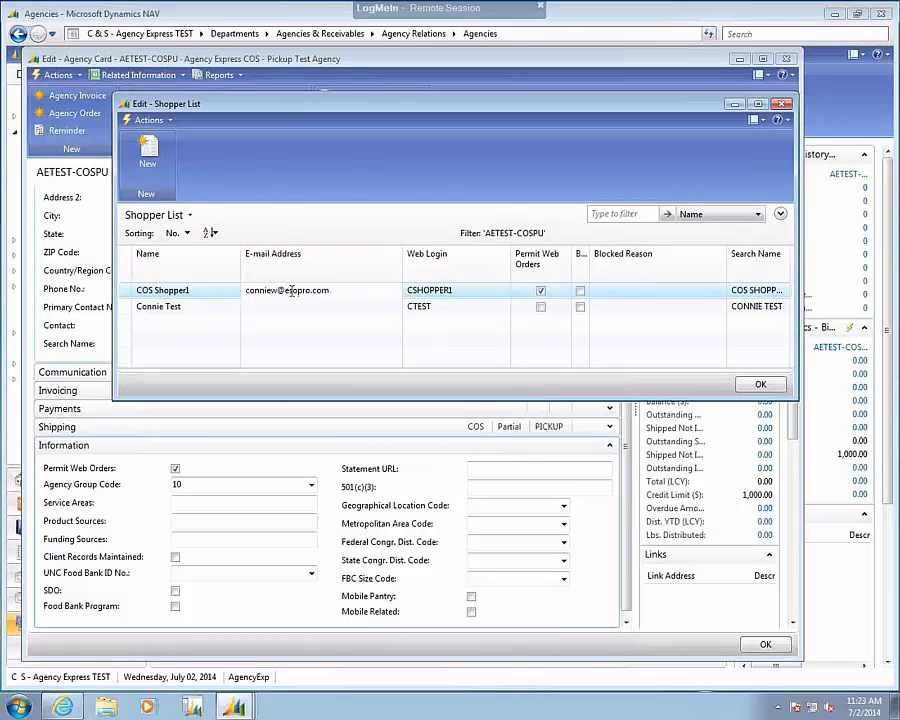
{"action": "left_click_drag", "start_coordinate": [286, 290], "coordinate": [310, 291]}
{"action": "key", "text": "BackSpace"}
{"action": "type", "text": "esopro"}
{"action": "key", "text": "Tab"}
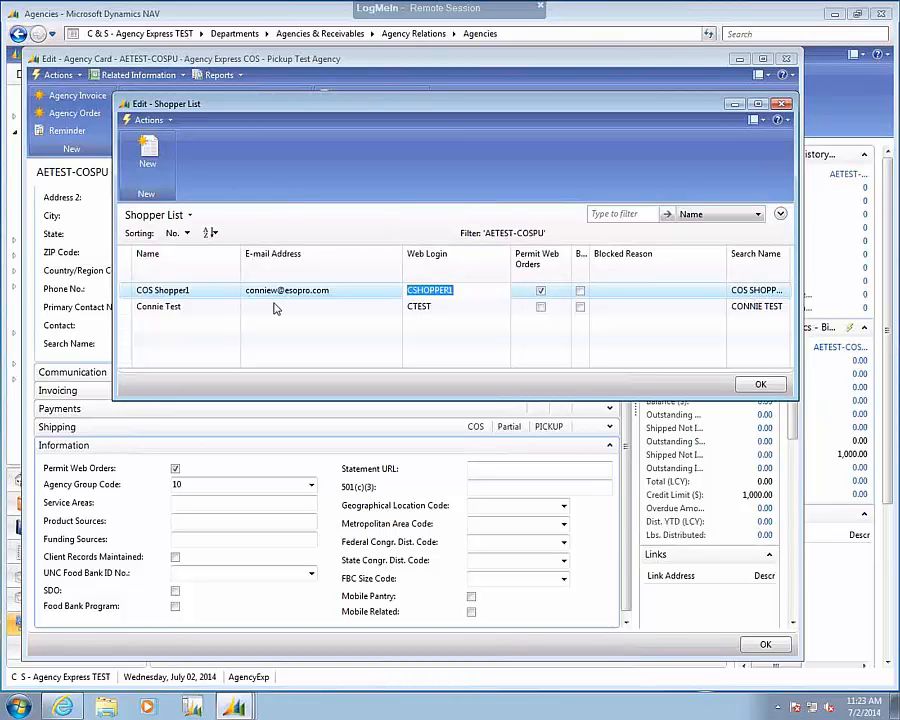
Delete the shopper line with Web Login CTEST and close the shopper list.
{"action": "left_click", "coordinate": [129, 310]}
{"action": "right_click", "coordinate": [129, 310]}
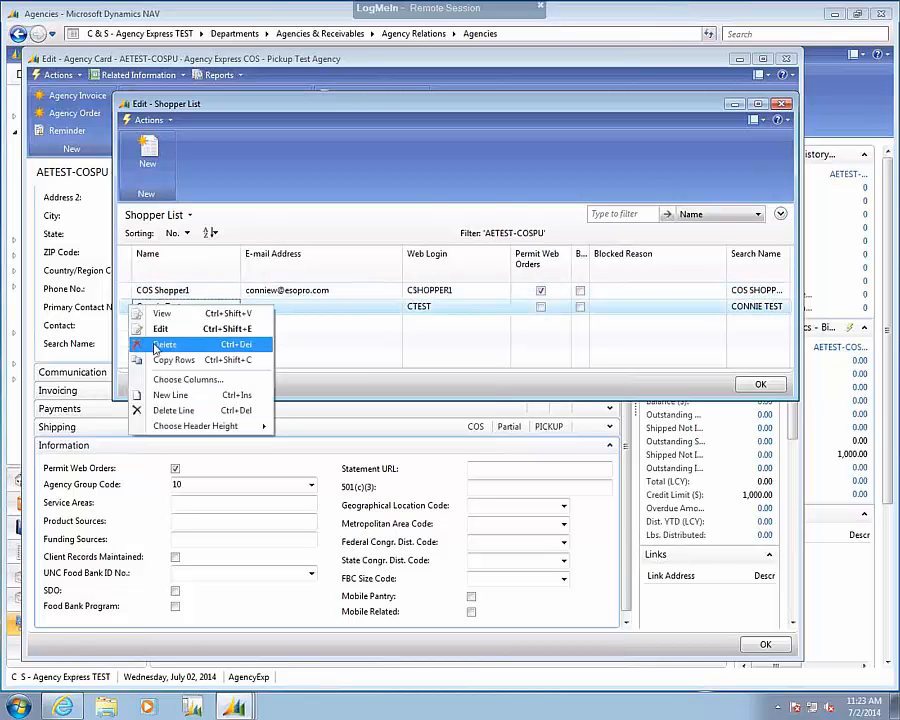
{"action": "left_click", "coordinate": [150, 342]}
{"action": "left_click", "coordinate": [419, 269]}
{"action": "left_click", "coordinate": [209, 290]}
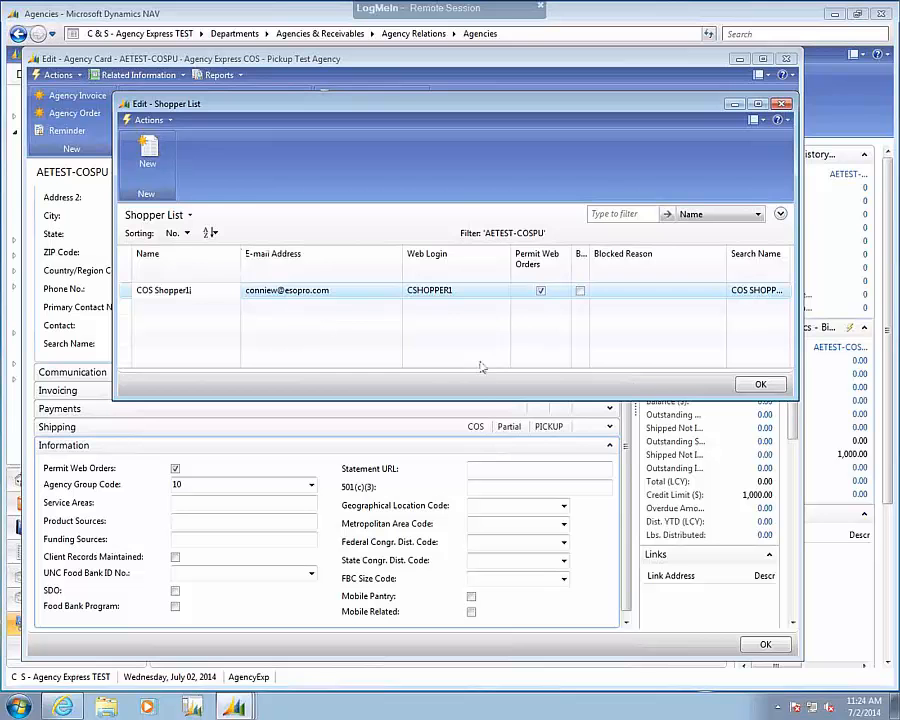
{"action": "left_click", "coordinate": [762, 386]}
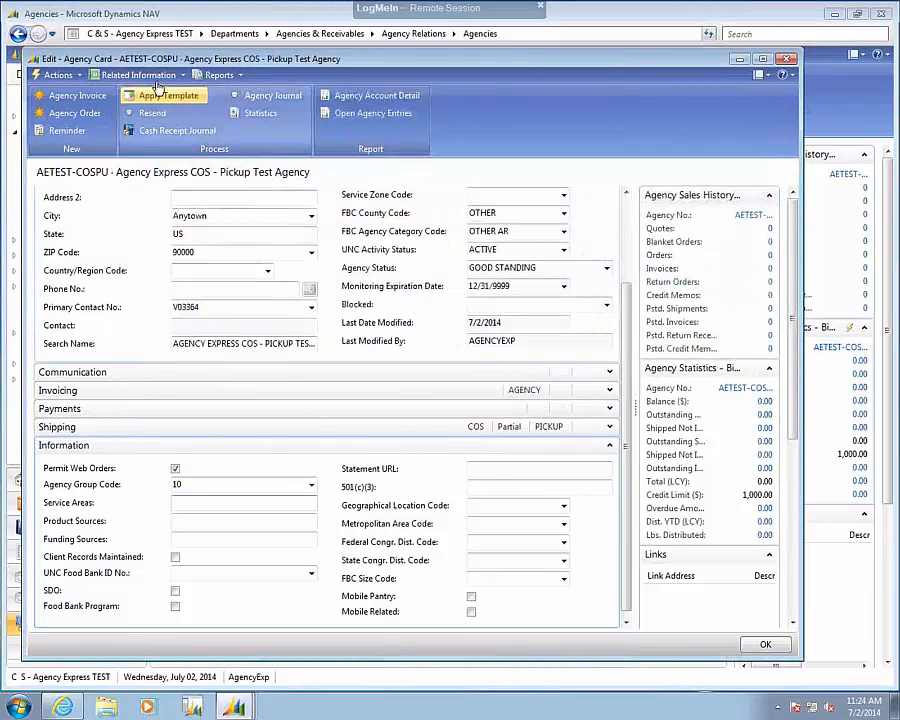
Look up where the agency's shoppers are reached in its related information, and close the agency card.
{"action": "left_click", "coordinate": [138, 75]}
{"action": "mouse_move", "coordinate": [158, 96]}
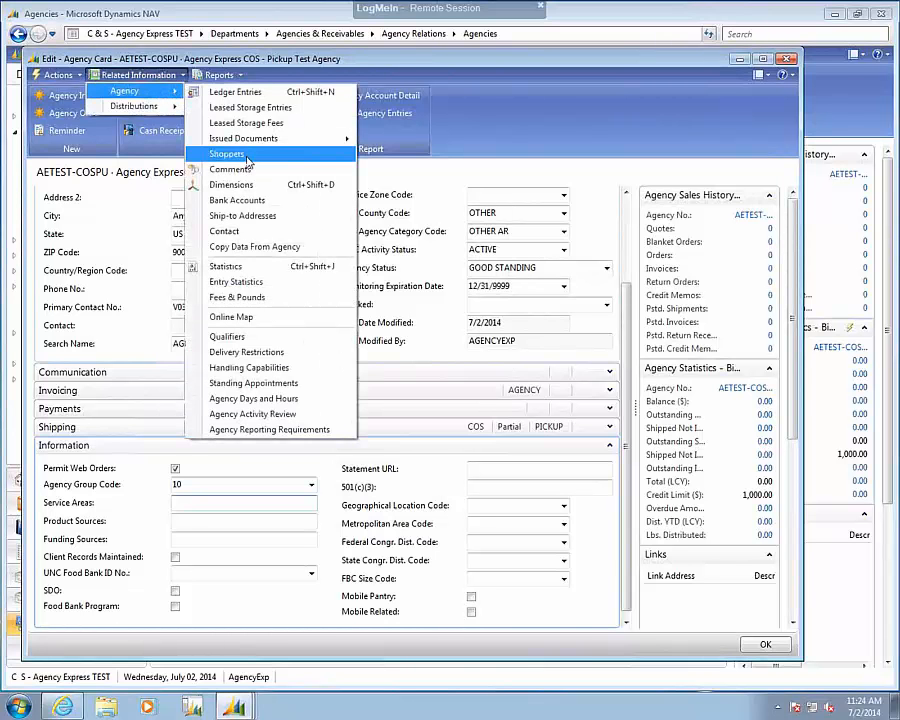
{"action": "left_click", "coordinate": [569, 124]}
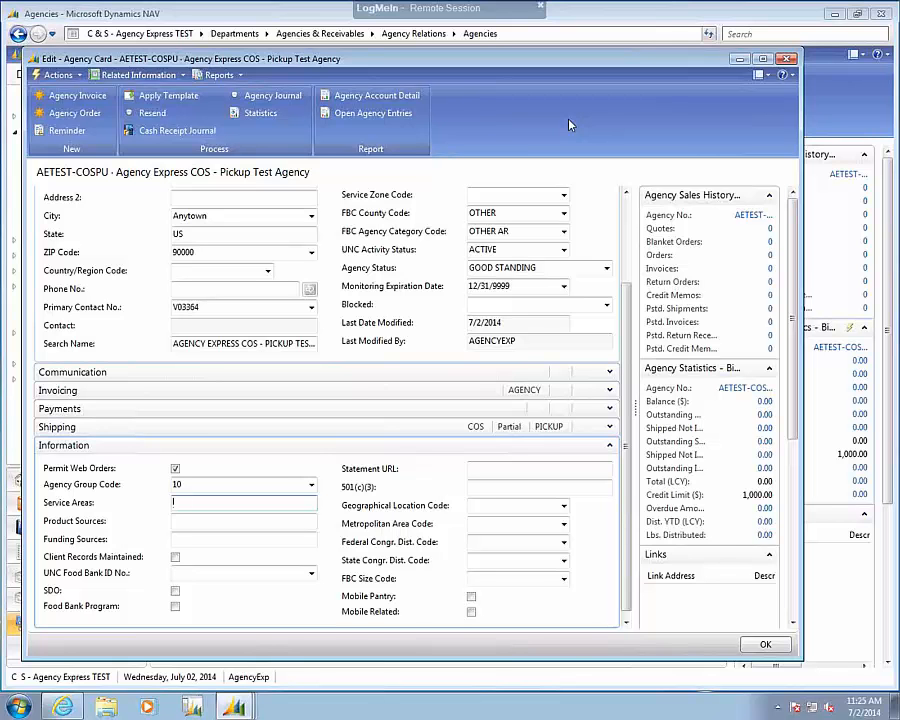
{"action": "left_click", "coordinate": [765, 645]}
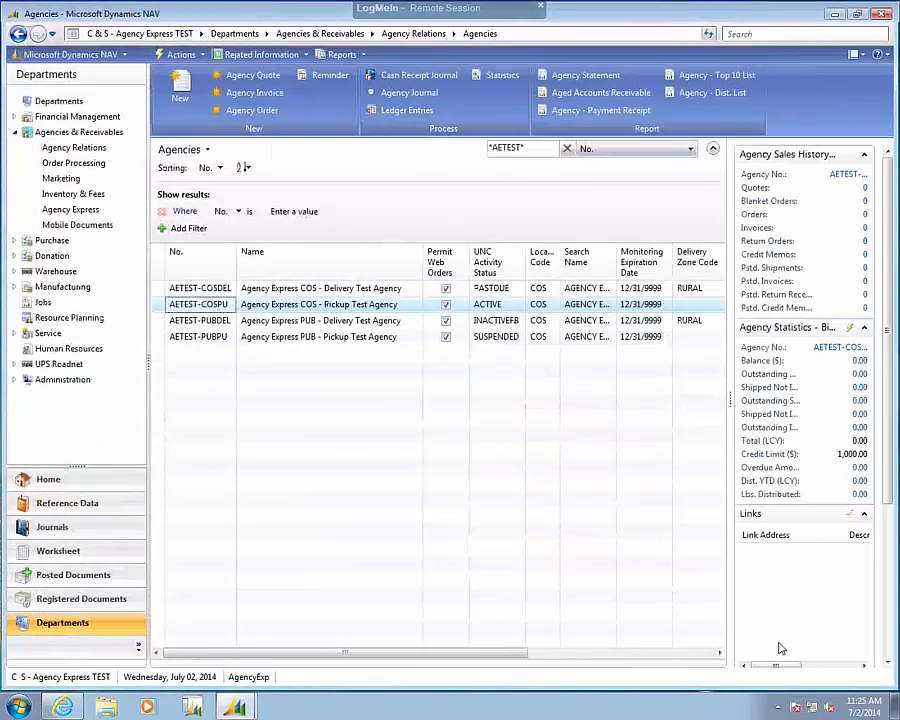
Open the item list in Warehouse Planning & Execution and widen its Permit Web Orders column.
{"action": "left_click", "coordinate": [40, 240]}
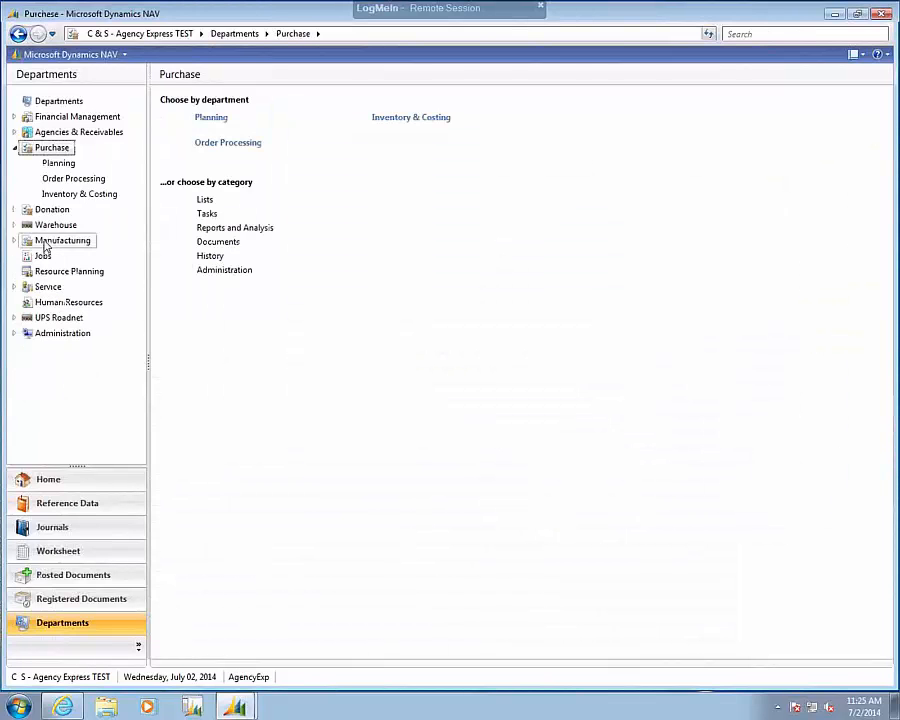
{"action": "left_click", "coordinate": [44, 230]}
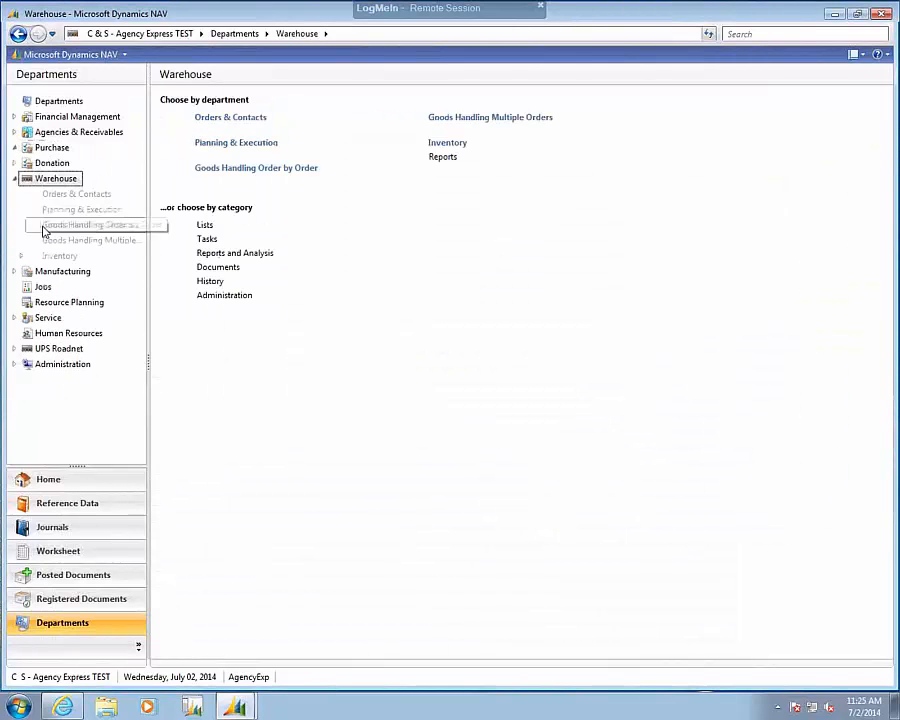
{"action": "left_click", "coordinate": [68, 209]}
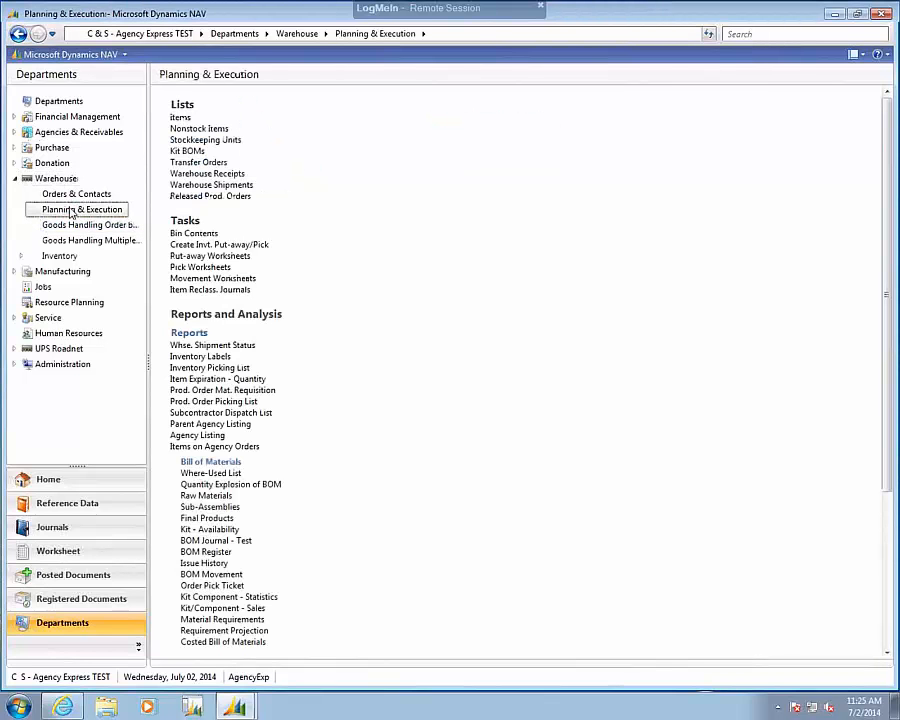
{"action": "left_click", "coordinate": [180, 118]}
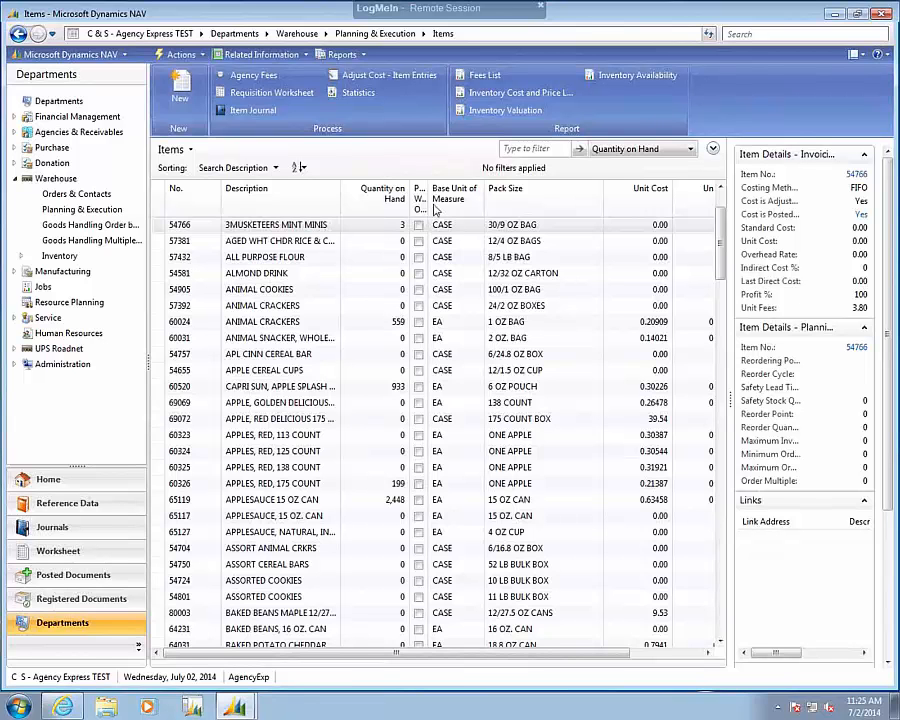
{"action": "left_click_drag", "start_coordinate": [459, 206], "coordinate": [459, 206]}
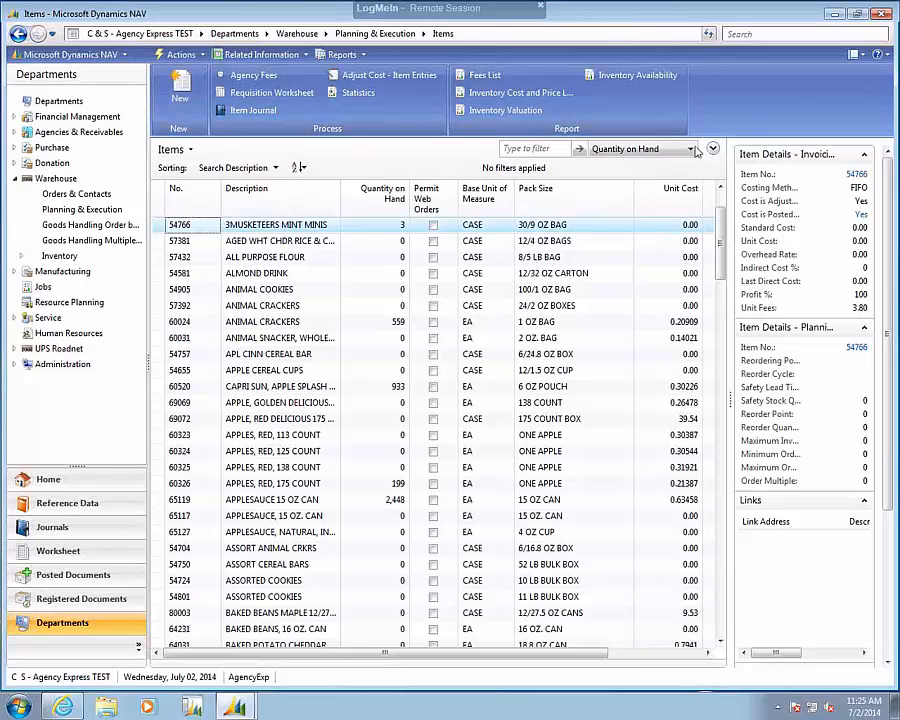
Filter the items to those with Permit Web Orders set to Yes.
{"action": "left_click", "coordinate": [692, 150]}
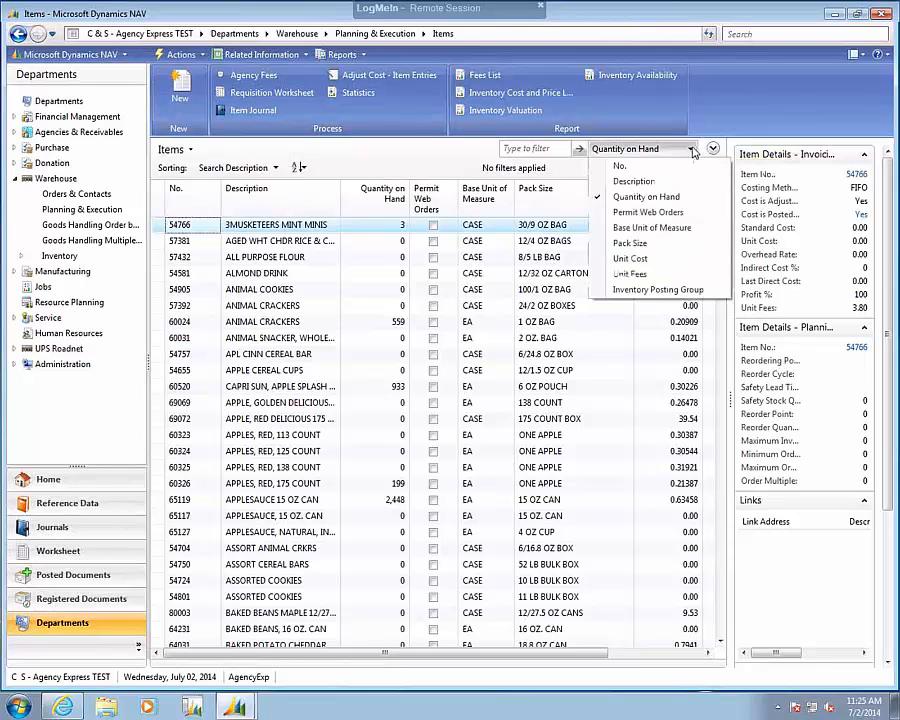
{"action": "left_click", "coordinate": [650, 212]}
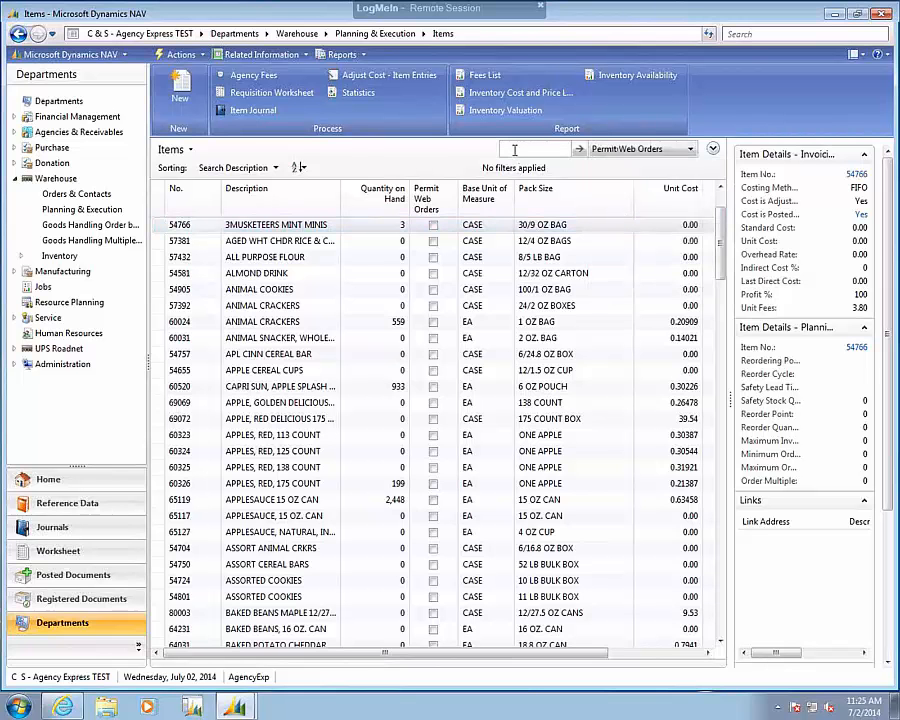
{"action": "type", "text": "Yes"}
{"action": "key", "text": "Return"}
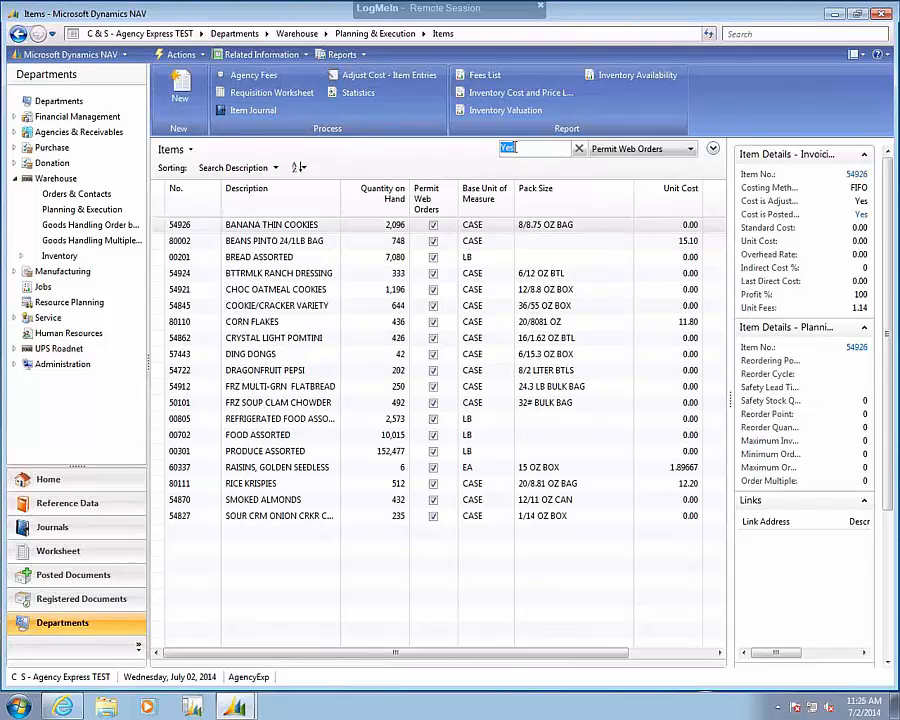
Review the available options for sending the filtered item list to other programs.
{"action": "left_click", "coordinate": [200, 56]}
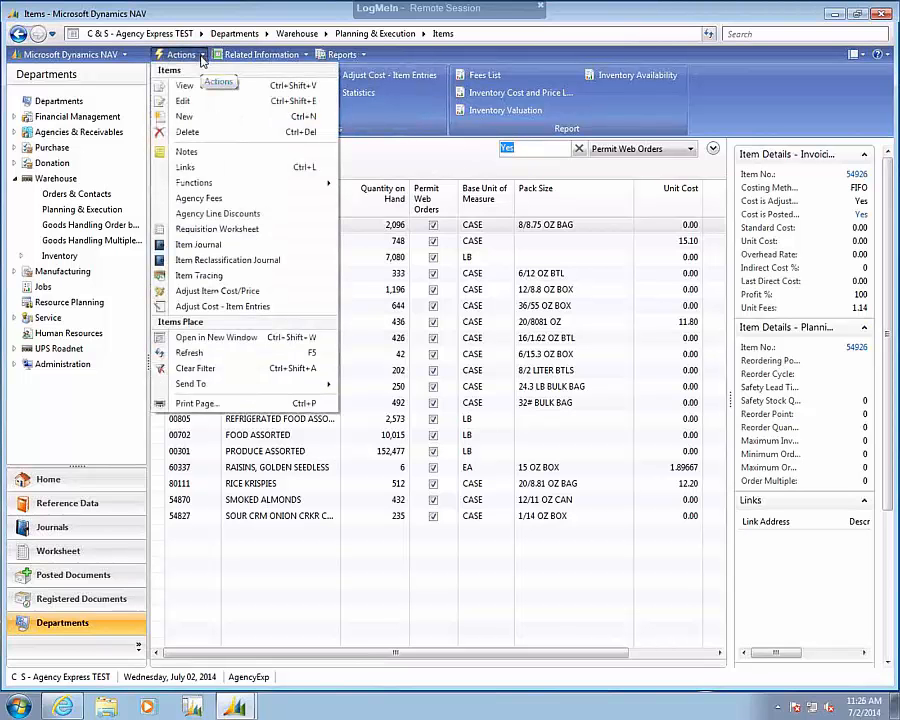
{"action": "mouse_move", "coordinate": [255, 384]}
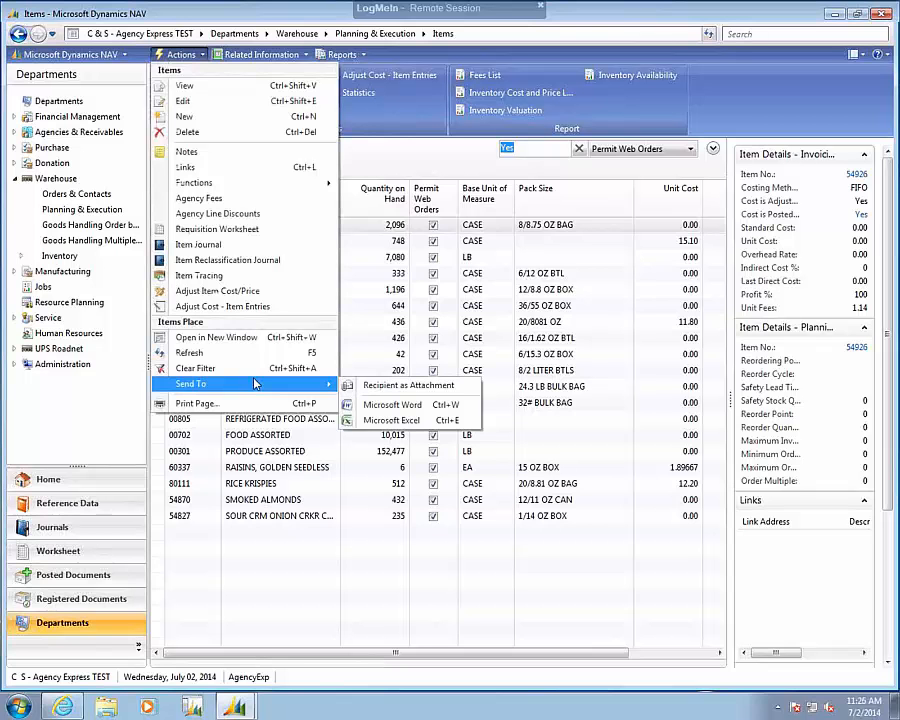
{"action": "left_click", "coordinate": [425, 152]}
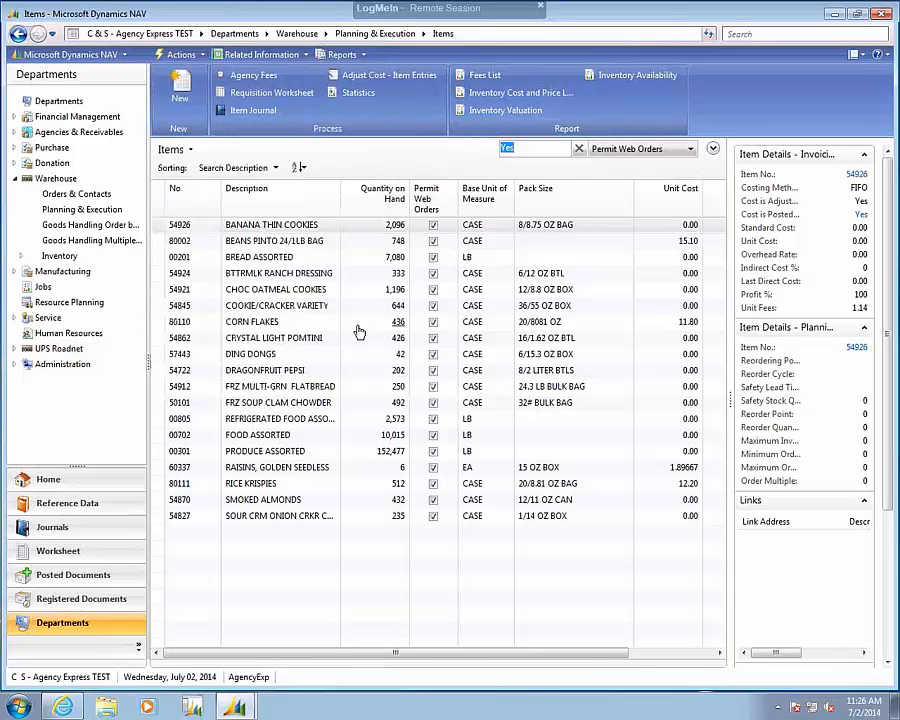
Replace the item filter with Quantity on Hand >0.
{"action": "left_click", "coordinate": [578, 149]}
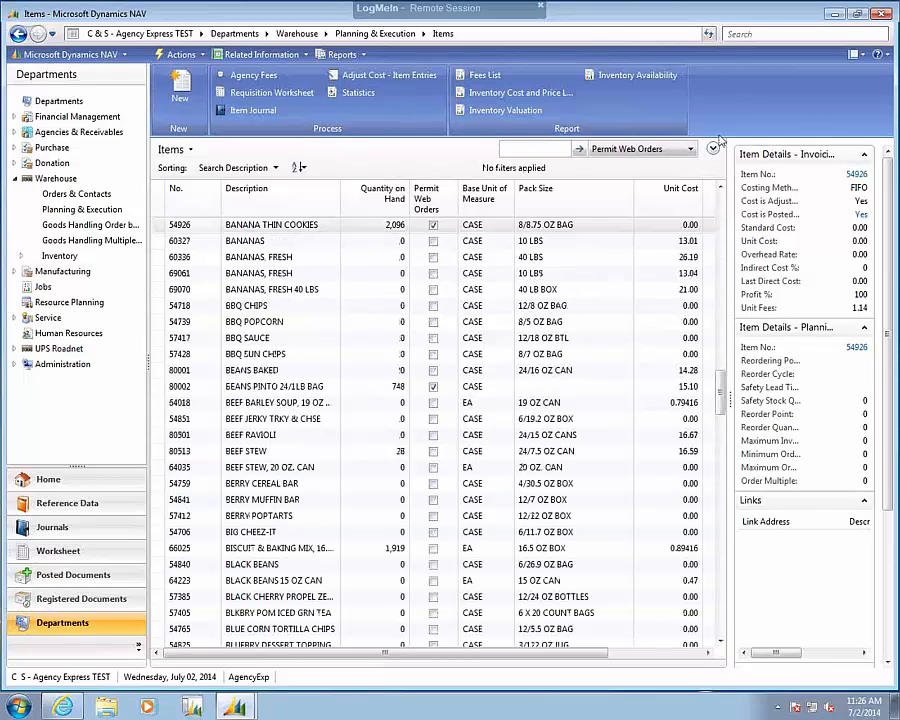
{"action": "left_click", "coordinate": [690, 150]}
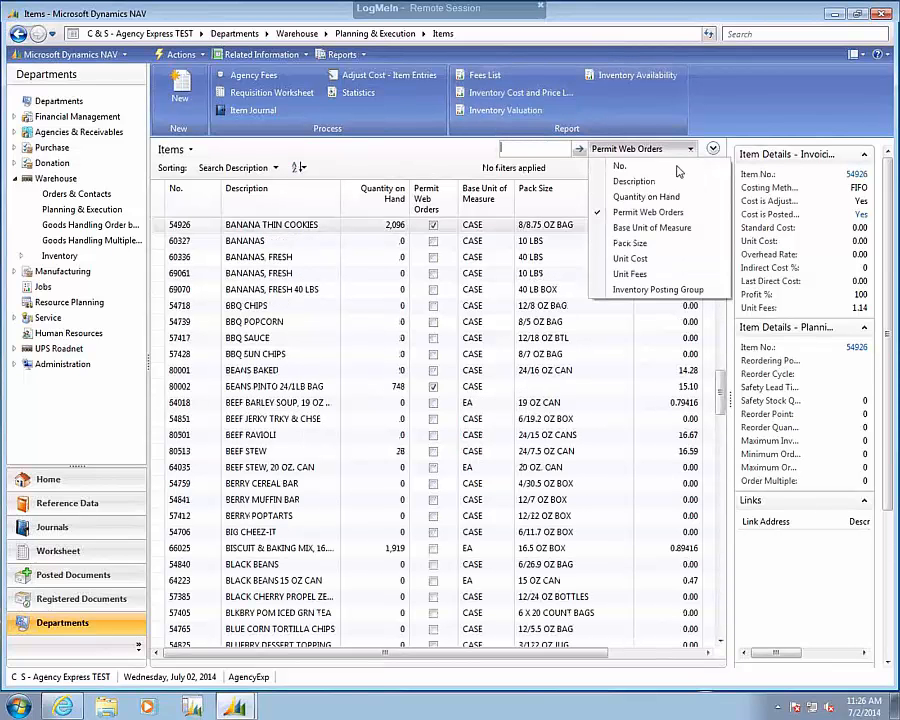
{"action": "left_click", "coordinate": [640, 197]}
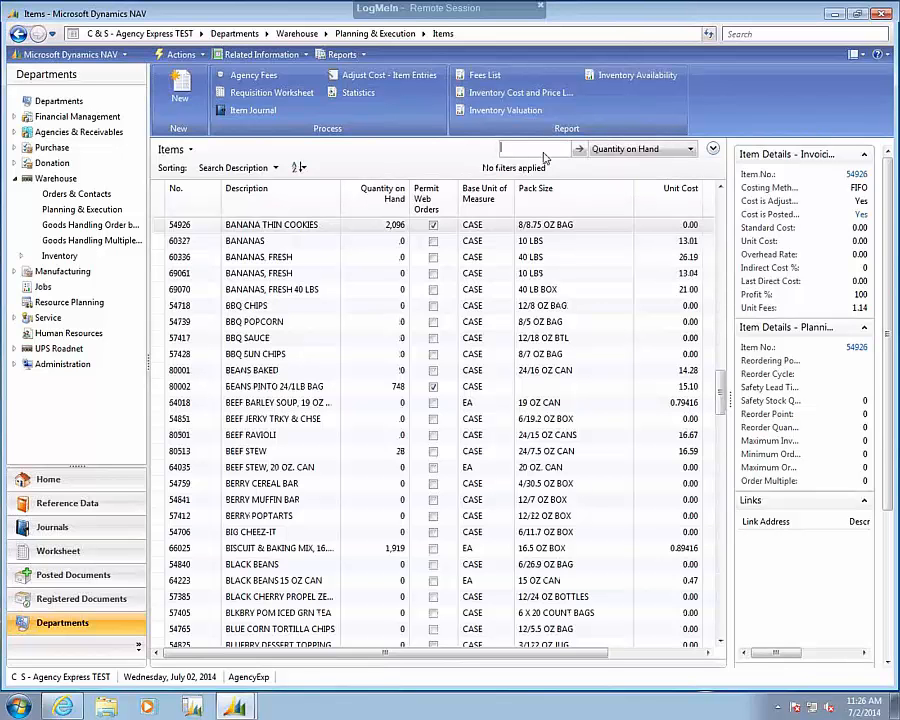
{"action": "left_click", "coordinate": [540, 149]}
{"action": "type", "text": ">0"}
{"action": "key", "text": "Return"}
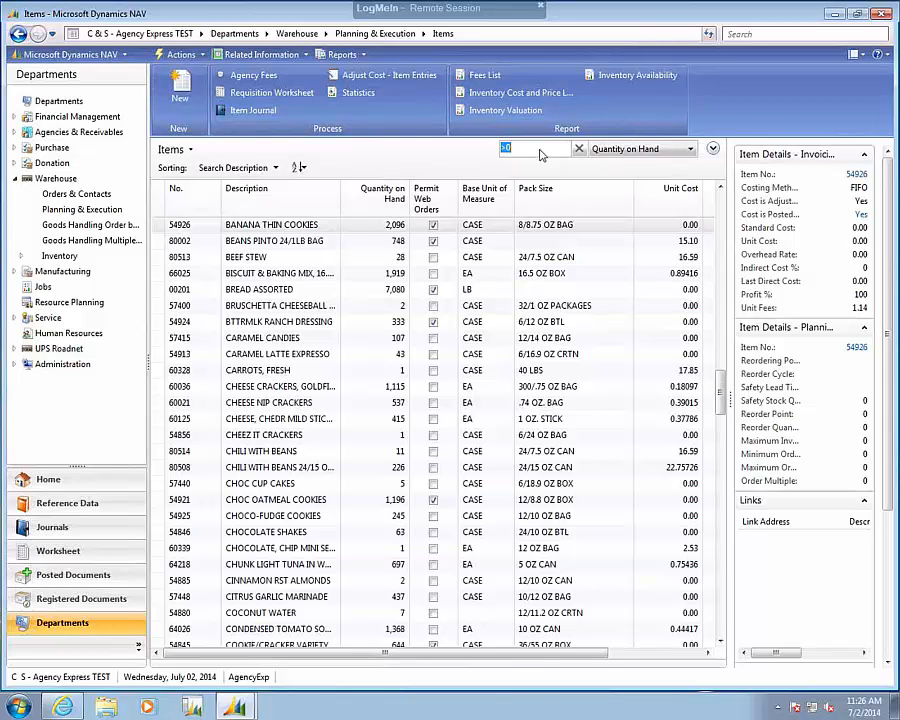
Edit item 60036, Goldfish cheese crackers, to permit web orders in its Item Tracking settings, and close the item card.
{"action": "left_click", "coordinate": [433, 289]}
{"action": "right_click", "coordinate": [190, 395]}
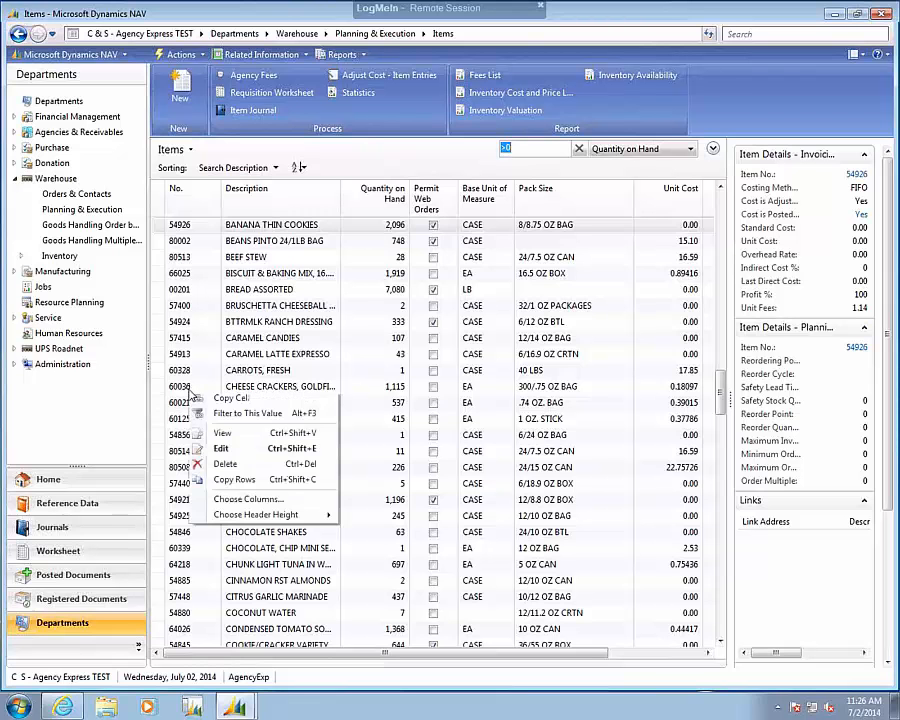
{"action": "left_click", "coordinate": [217, 450]}
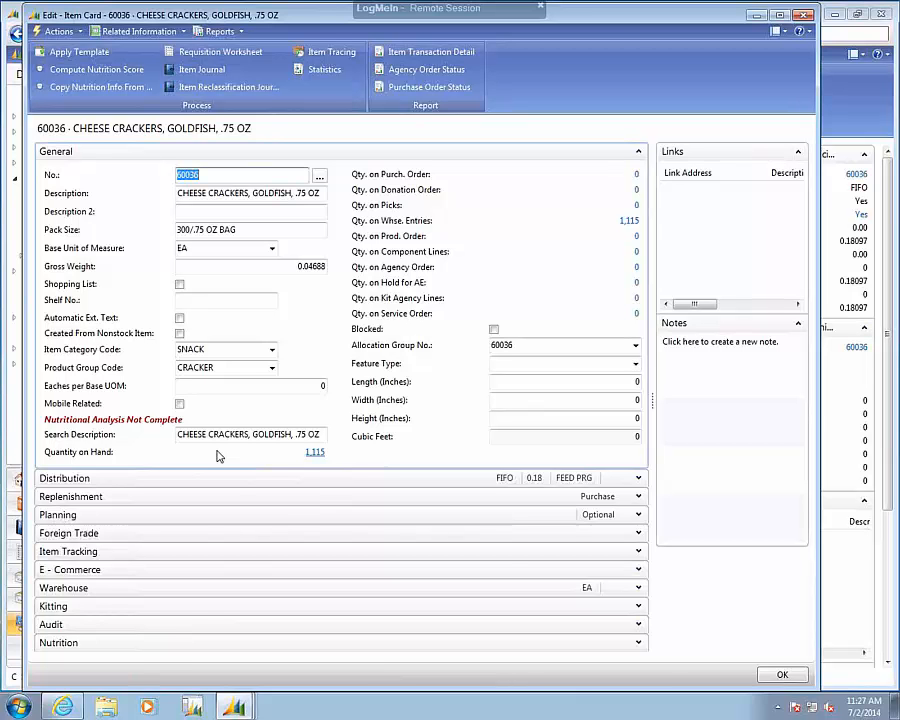
{"action": "left_click", "coordinate": [637, 552]}
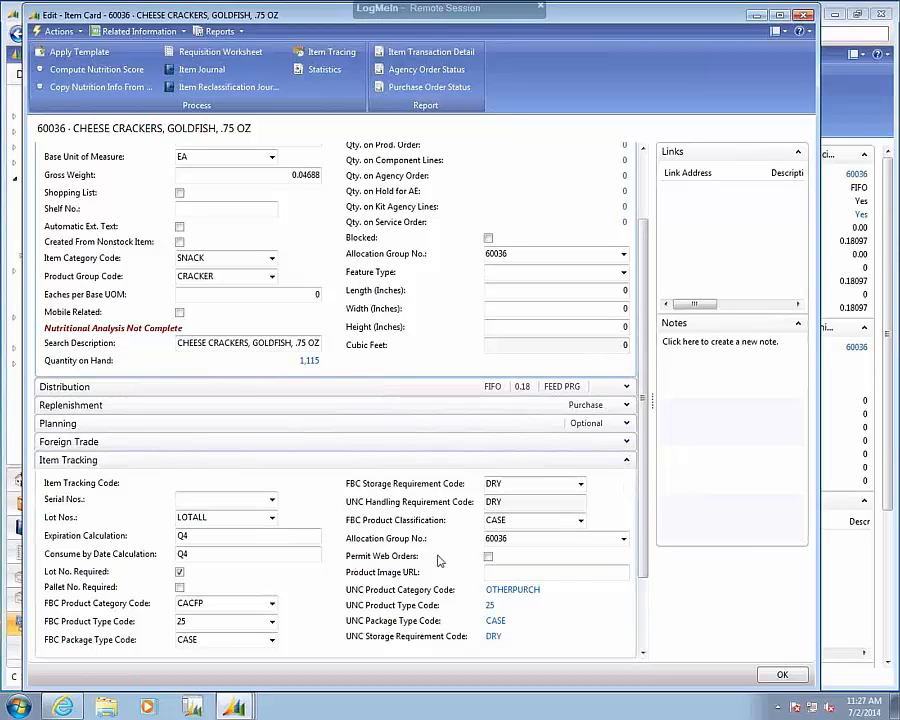
{"action": "left_click", "coordinate": [488, 557]}
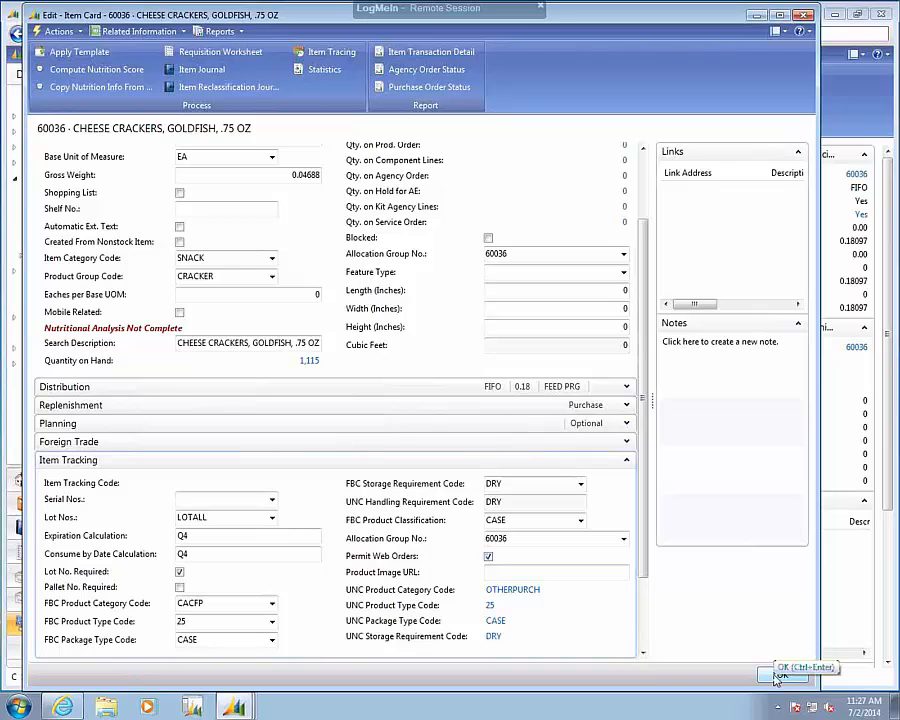
{"action": "left_click", "coordinate": [779, 676]}
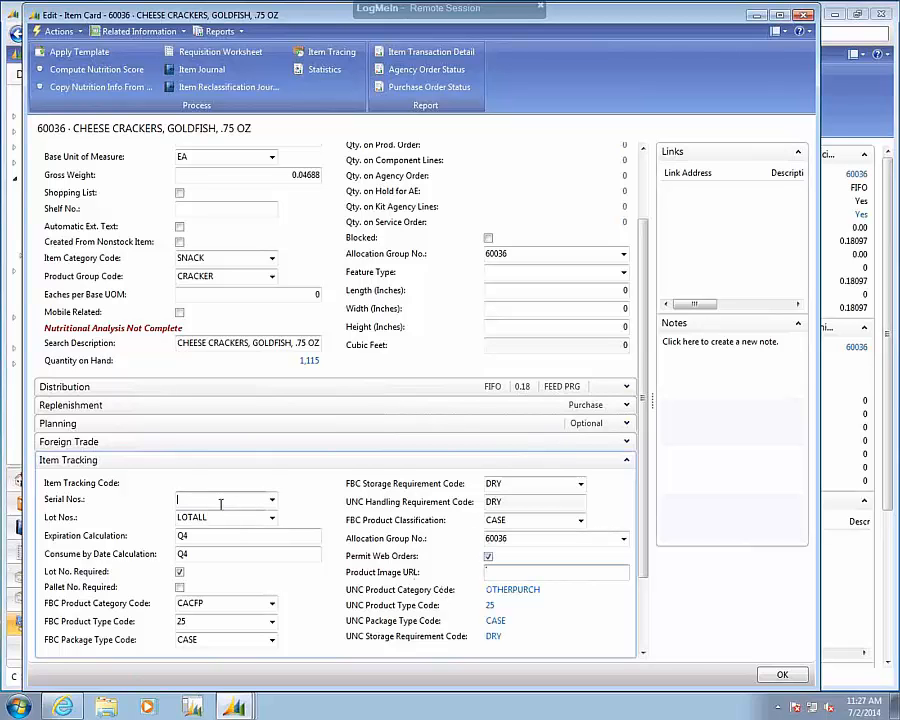
{"action": "left_click", "coordinate": [774, 677]}
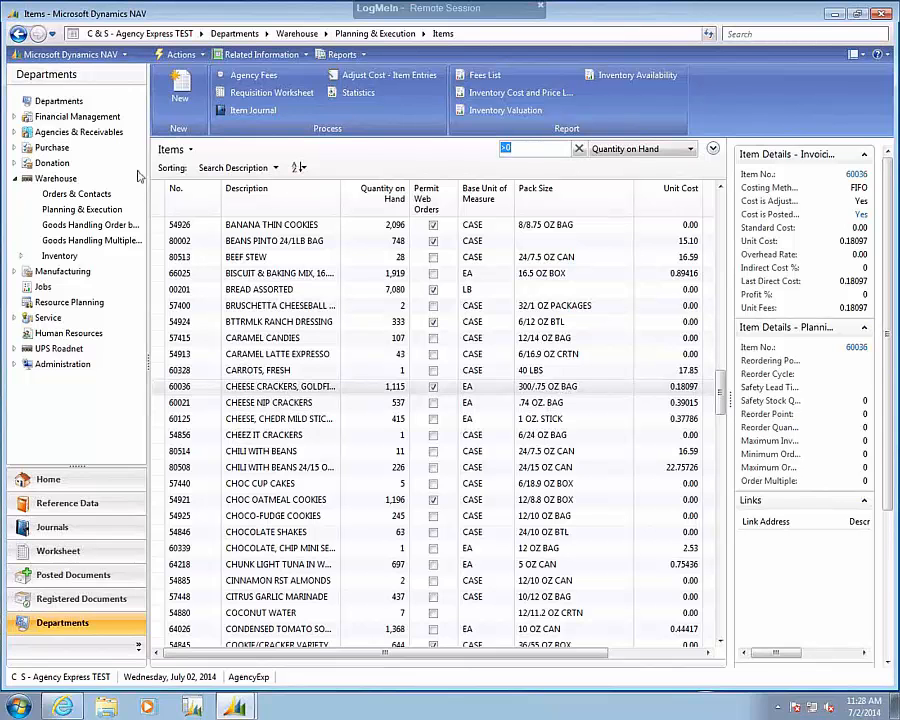
Open Agency Express Web Processing from the Agency Express area of Agencies & Receivables.
{"action": "left_click", "coordinate": [100, 134]}
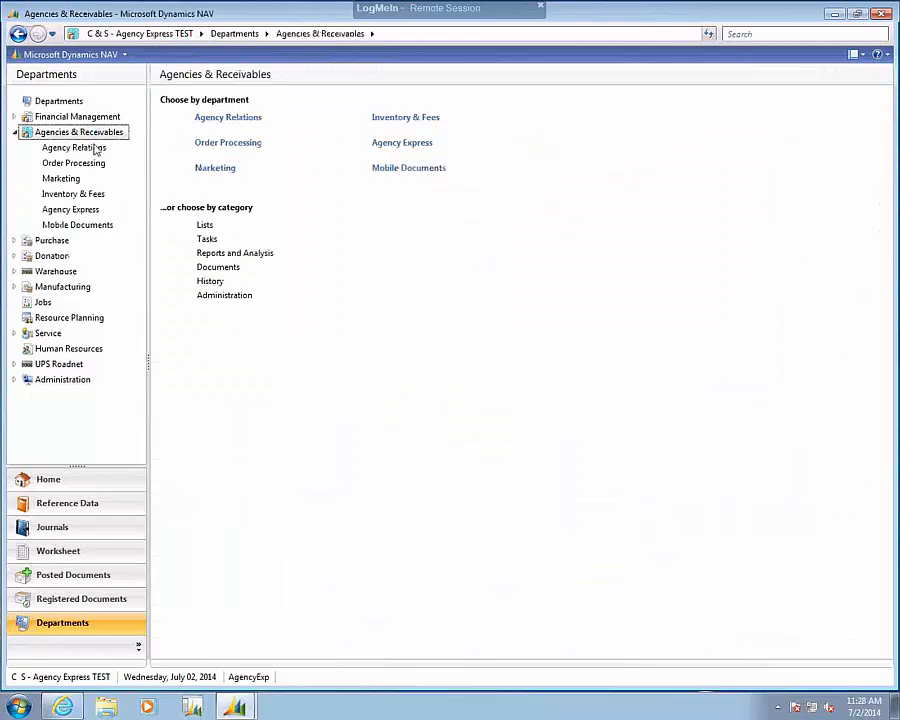
{"action": "left_click", "coordinate": [80, 210]}
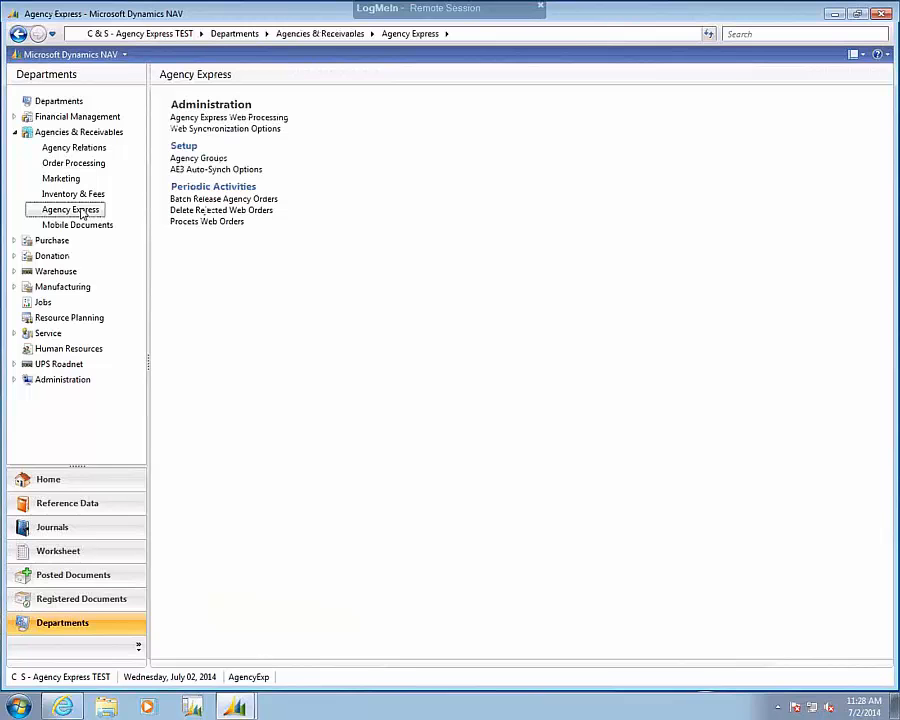
{"action": "left_click", "coordinate": [252, 118]}
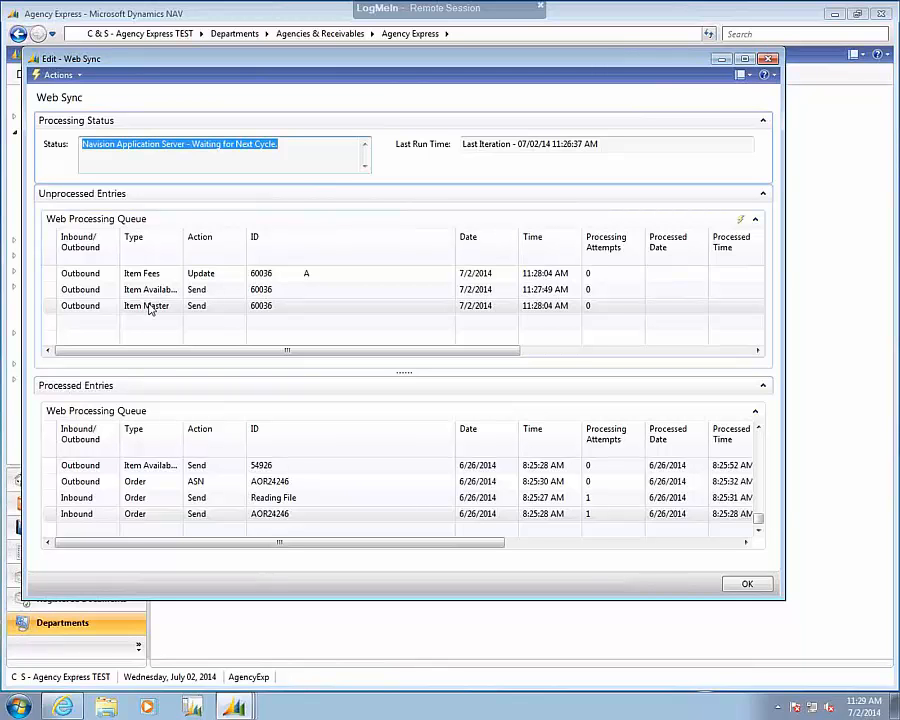
Examine the unprocessed Item Availability and Item Fees entries for item 60036 and the web sync's last run time.
{"action": "left_click", "coordinate": [137, 293]}
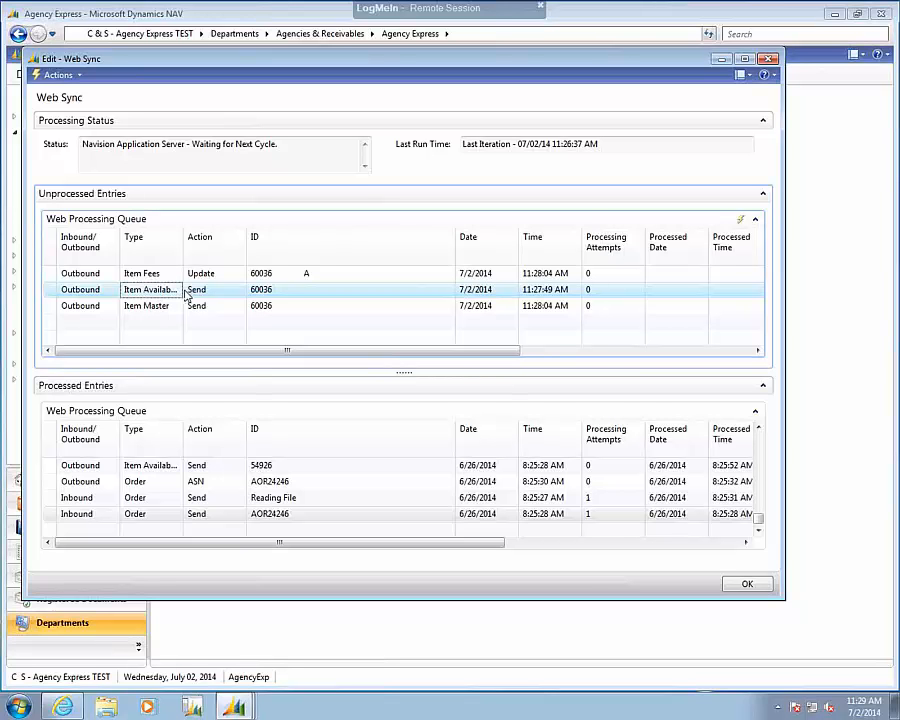
{"action": "left_click", "coordinate": [146, 281]}
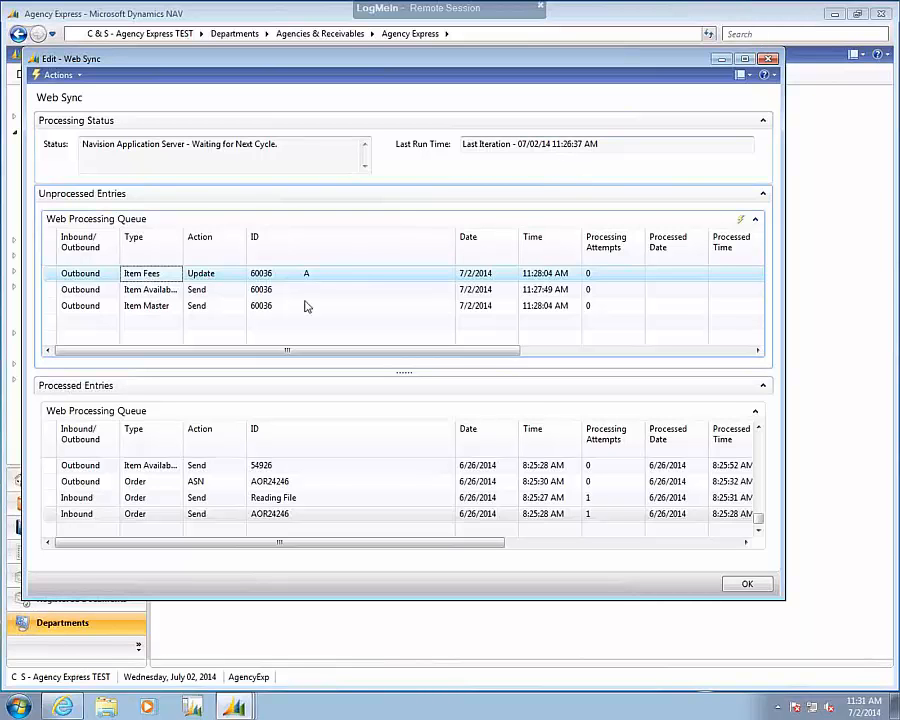
{"action": "left_click", "coordinate": [396, 150]}
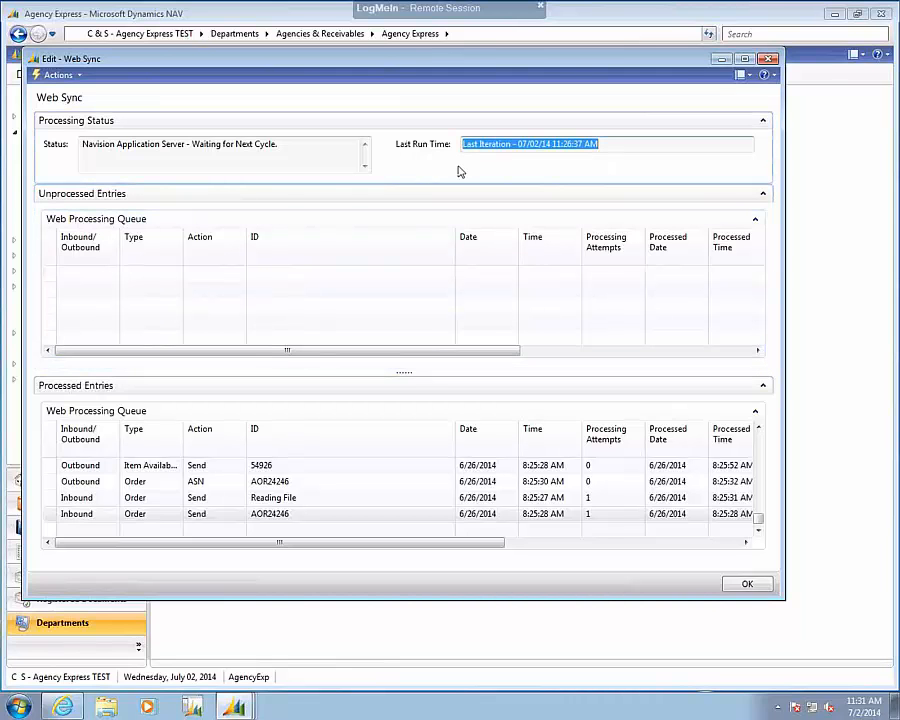
Check the unprocessed web queue and the most recent processed entries for item 60036.
{"action": "left_click", "coordinate": [148, 292]}
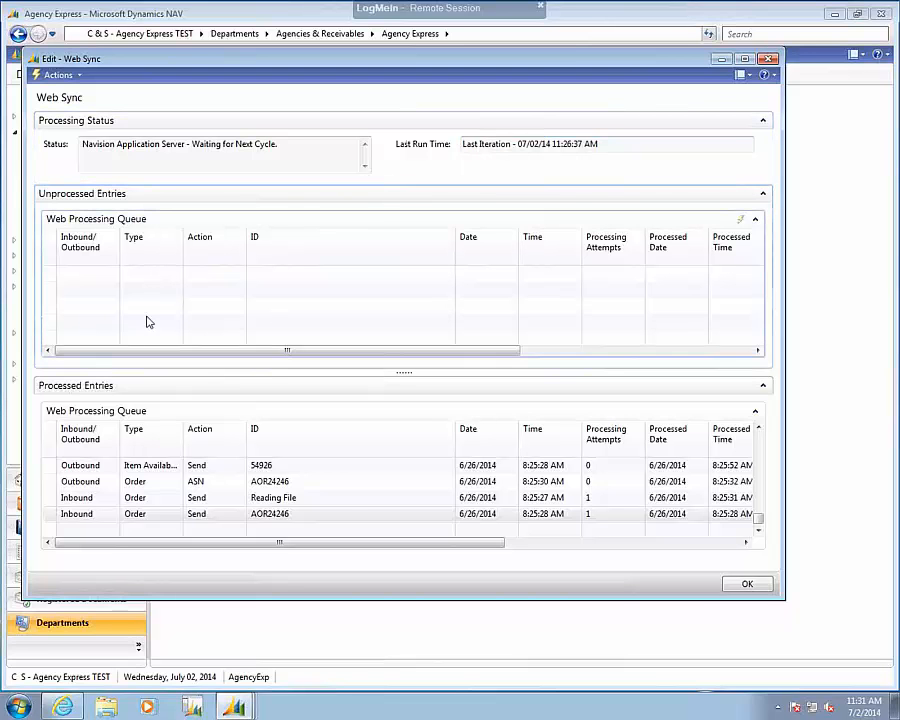
{"action": "left_click", "coordinate": [328, 497]}
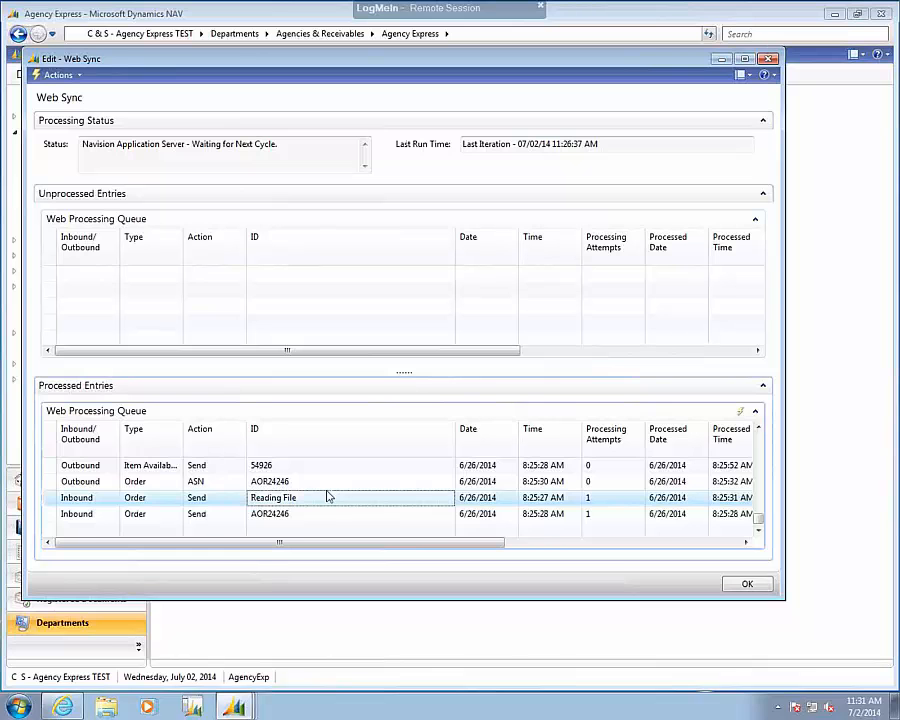
{"action": "key", "text": "ctrl+Home"}
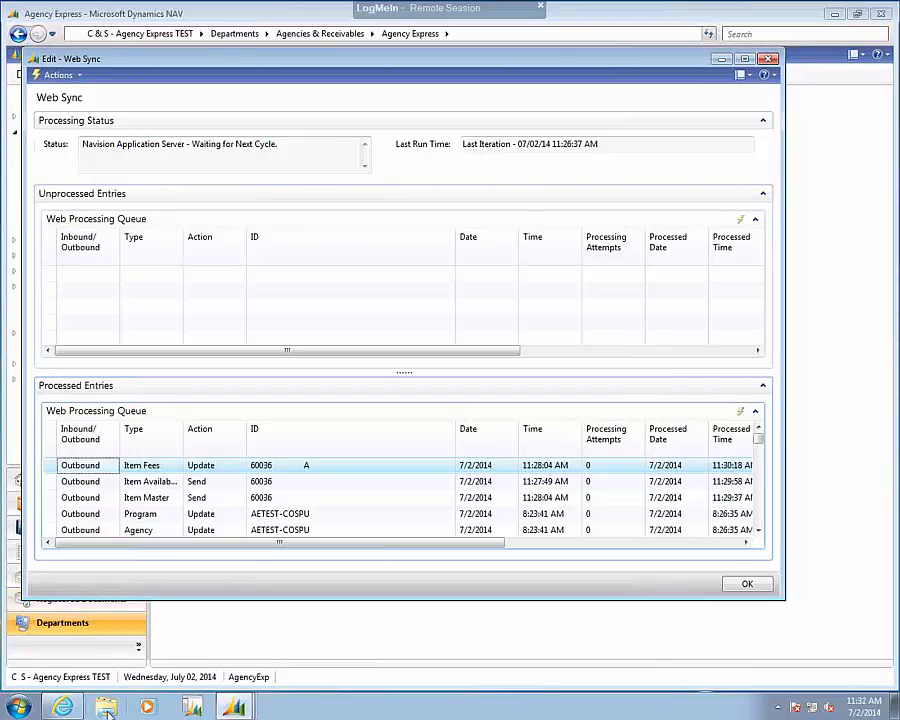
Show the desktop and open the Catalog folder inside Out in the Syncv2009 folder to check the outbound files.
{"action": "right_click", "coordinate": [304, 714]}
{"action": "left_click", "coordinate": [351, 643]}
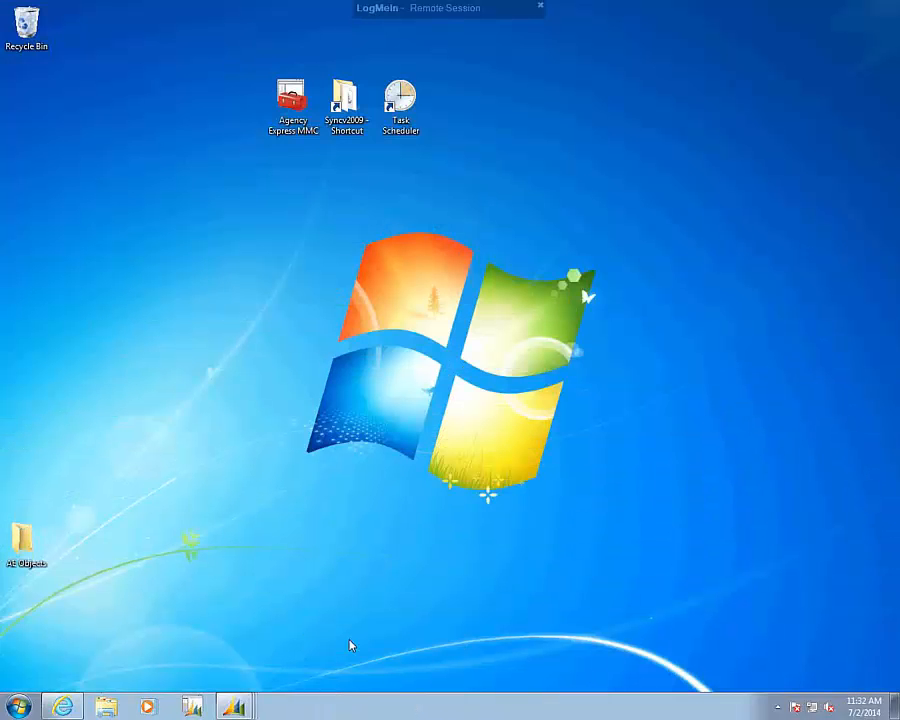
{"action": "left_click", "coordinate": [349, 113]}
{"action": "double_click", "coordinate": [349, 113]}
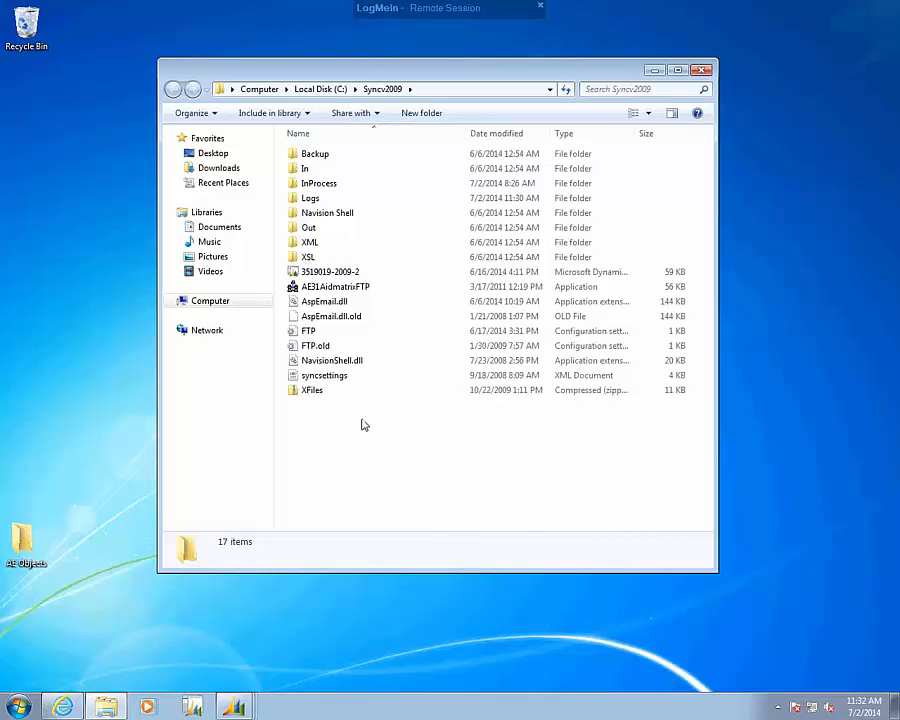
{"action": "double_click", "coordinate": [308, 229]}
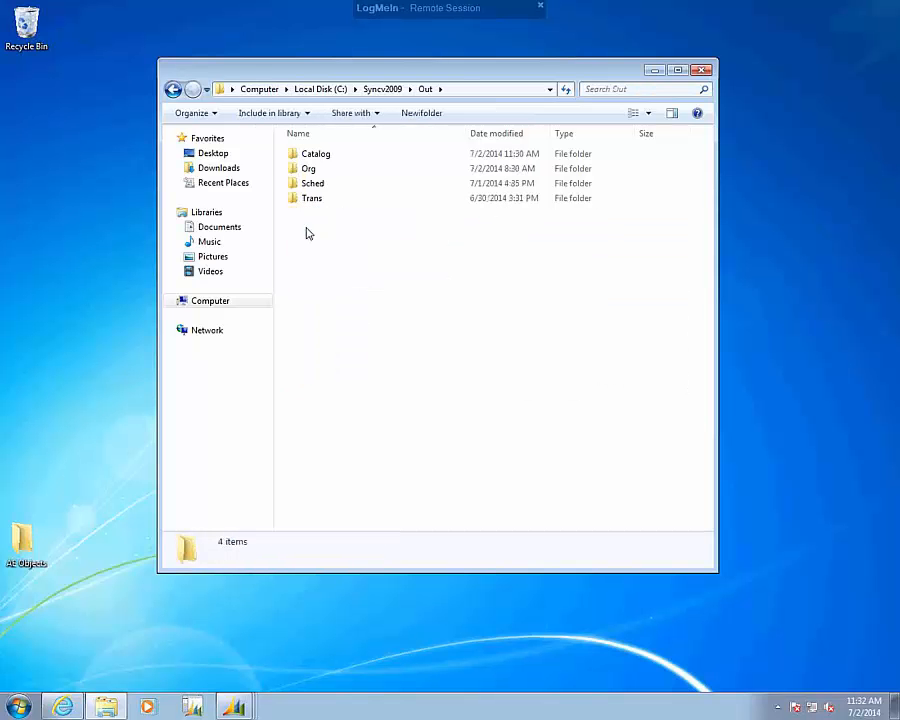
{"action": "double_click", "coordinate": [303, 157]}
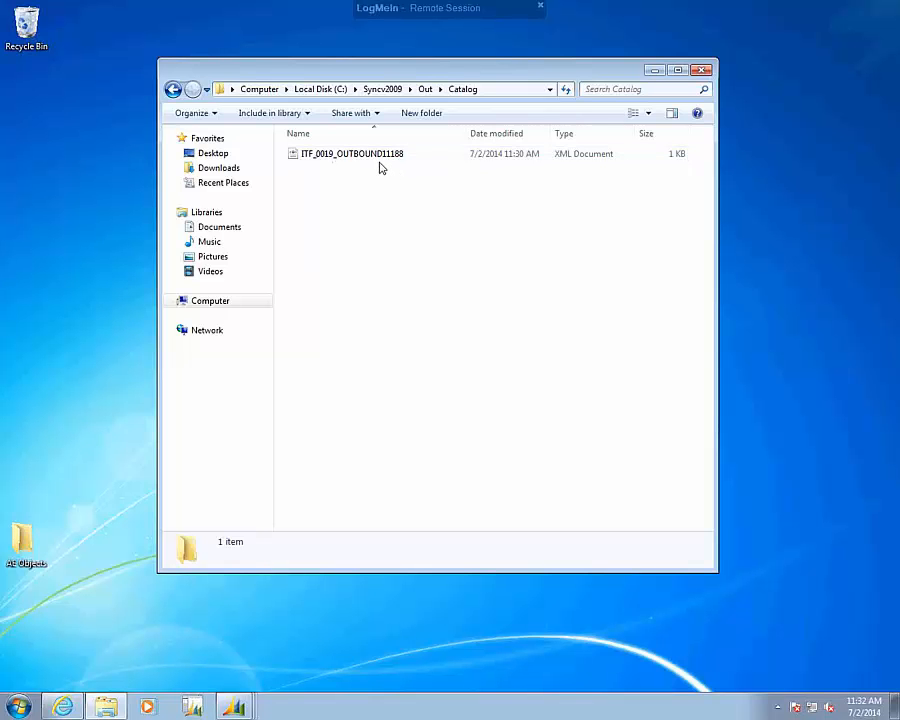
Go back to the Syncv2009 folder and open the Catalog folder inside Backup.
{"action": "left_click", "coordinate": [377, 92]}
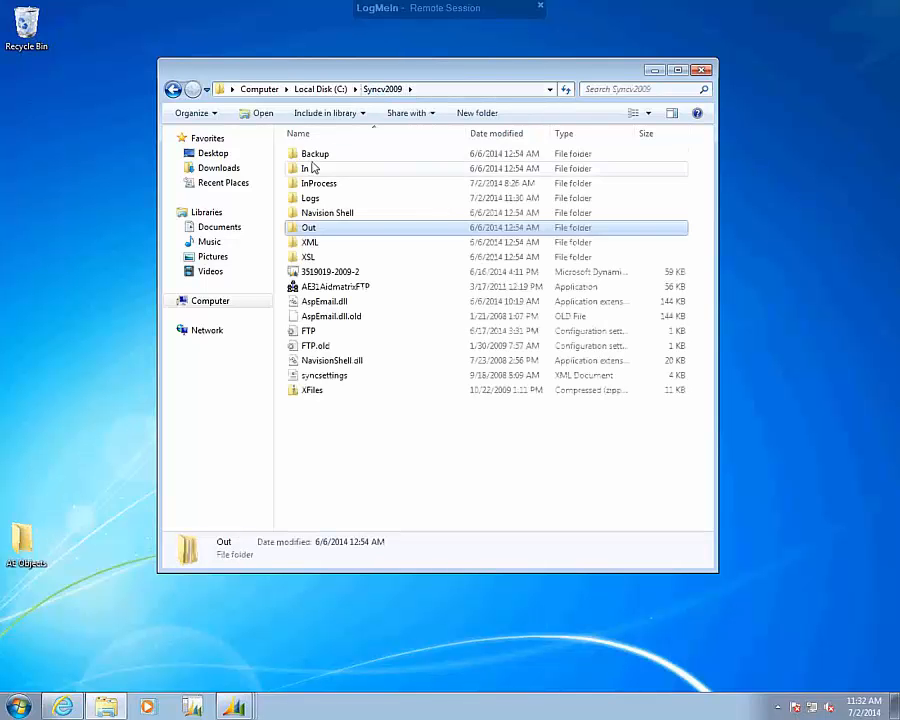
{"action": "left_click", "coordinate": [311, 157]}
{"action": "double_click", "coordinate": [311, 163]}
{"action": "double_click", "coordinate": [311, 158]}
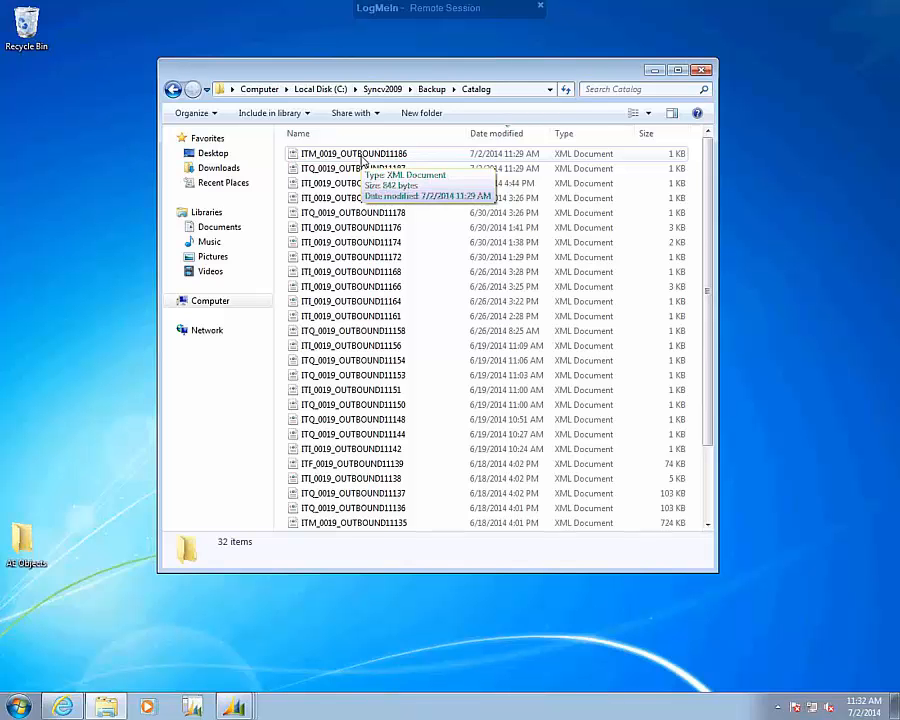
Open the file ITM_0019_OUTBOUND11186 in Notepad, examine the XML item data sent for item 60036, and close it.
{"action": "left_click", "coordinate": [362, 160]}
{"action": "right_click", "coordinate": [363, 160]}
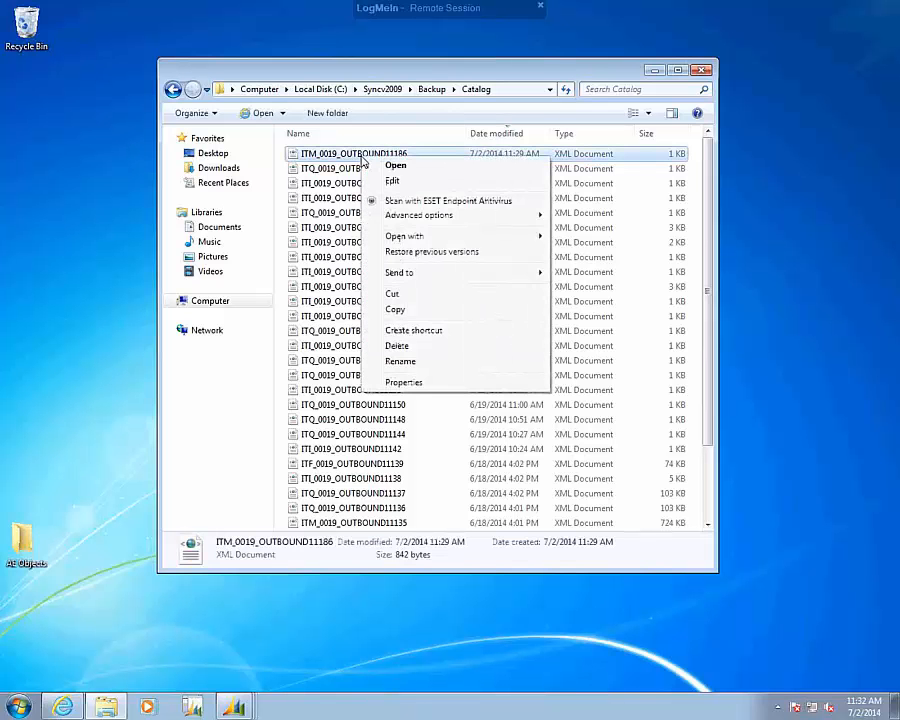
{"action": "mouse_move", "coordinate": [430, 236]}
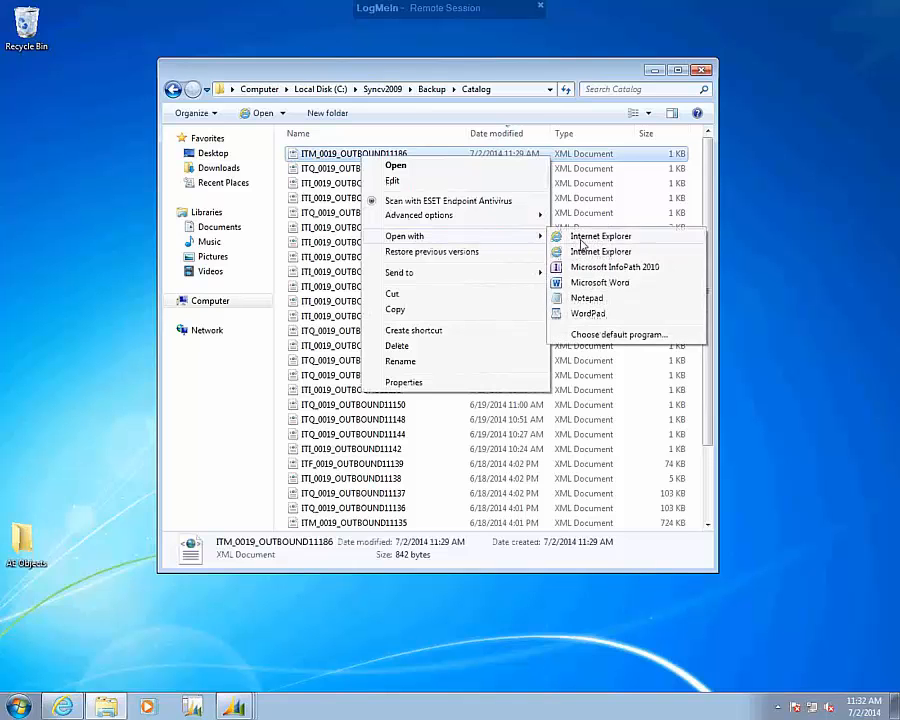
{"action": "left_click", "coordinate": [588, 300]}
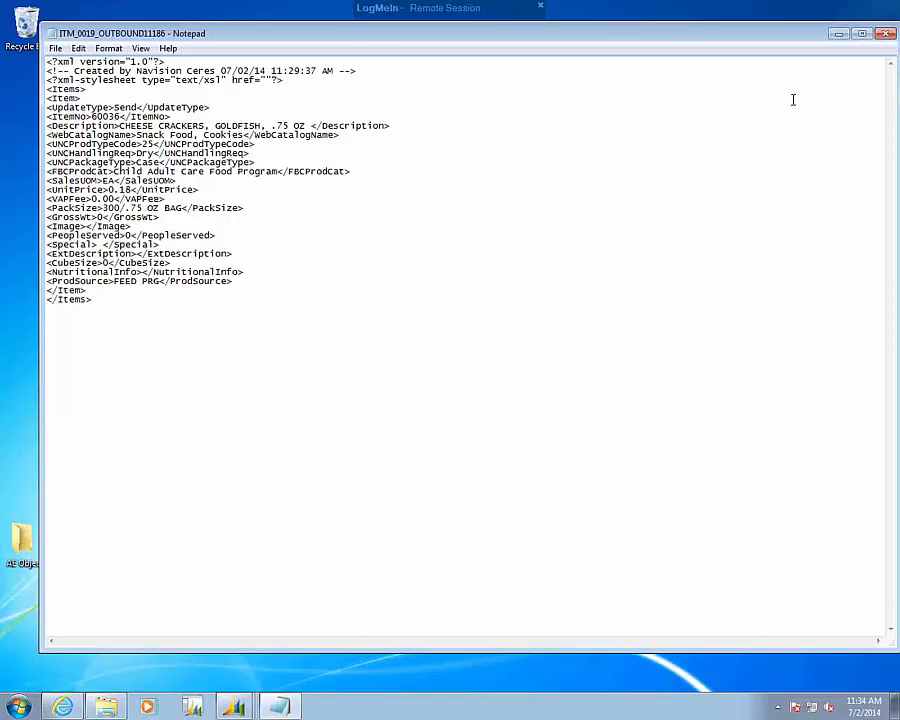
{"action": "left_click", "coordinate": [885, 37]}
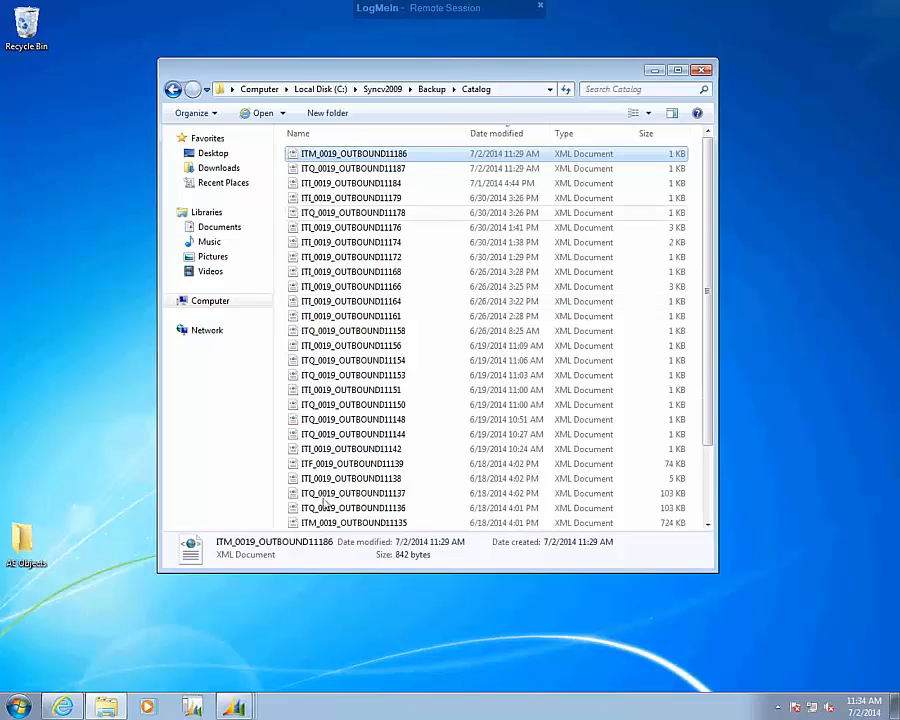
Switch back to the main Microsoft Dynamics NAV window and open the Items list from Warehouse Planning & Execution.
{"action": "left_click", "coordinate": [236, 708]}
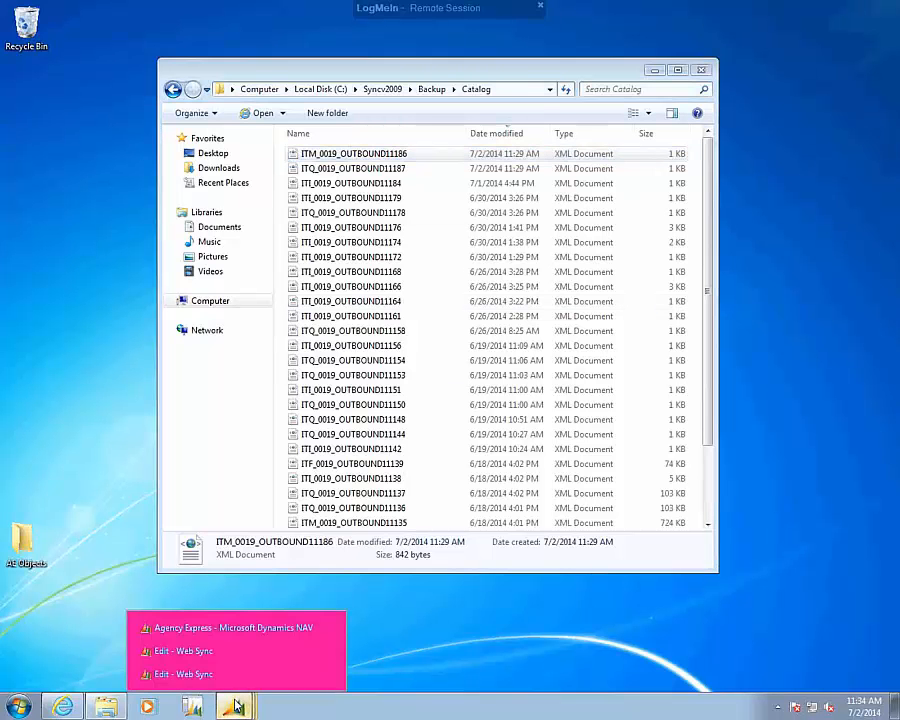
{"action": "left_click", "coordinate": [196, 628]}
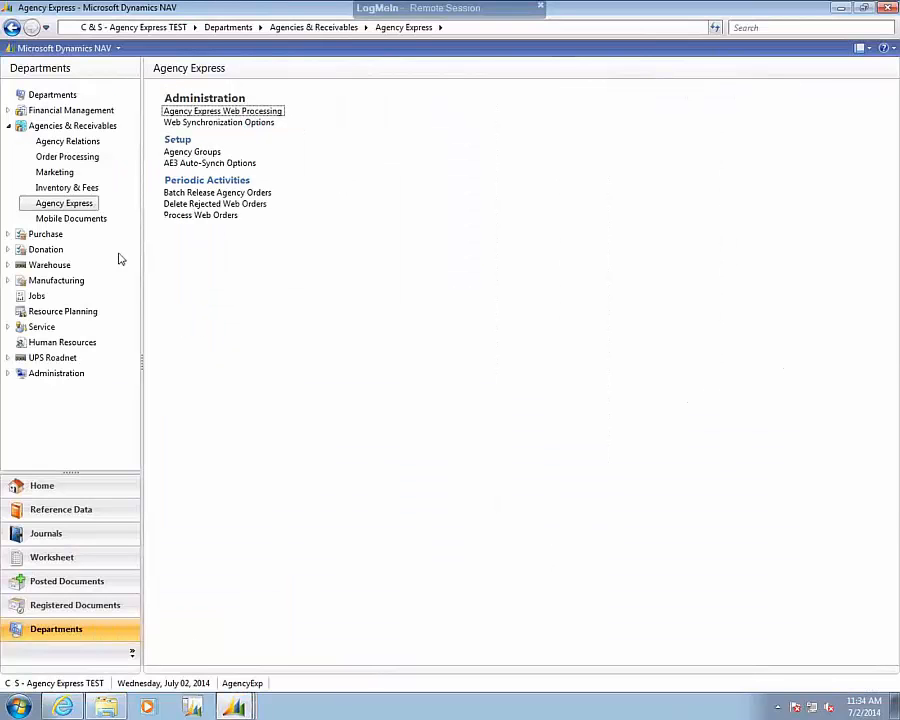
{"action": "left_click", "coordinate": [42, 266]}
{"action": "left_click", "coordinate": [47, 205]}
{"action": "left_click", "coordinate": [173, 112]}
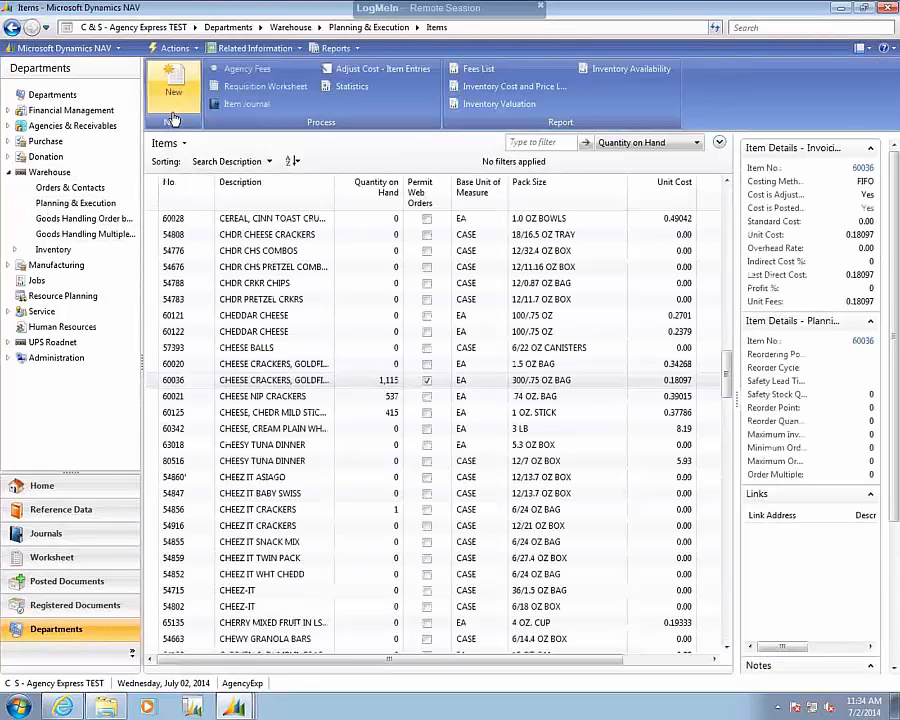
Turn off Permit Web Orders in the Item Tracking settings of item 60036 and close the item card.
{"action": "left_click", "coordinate": [192, 384]}
{"action": "double_click", "coordinate": [192, 384]}
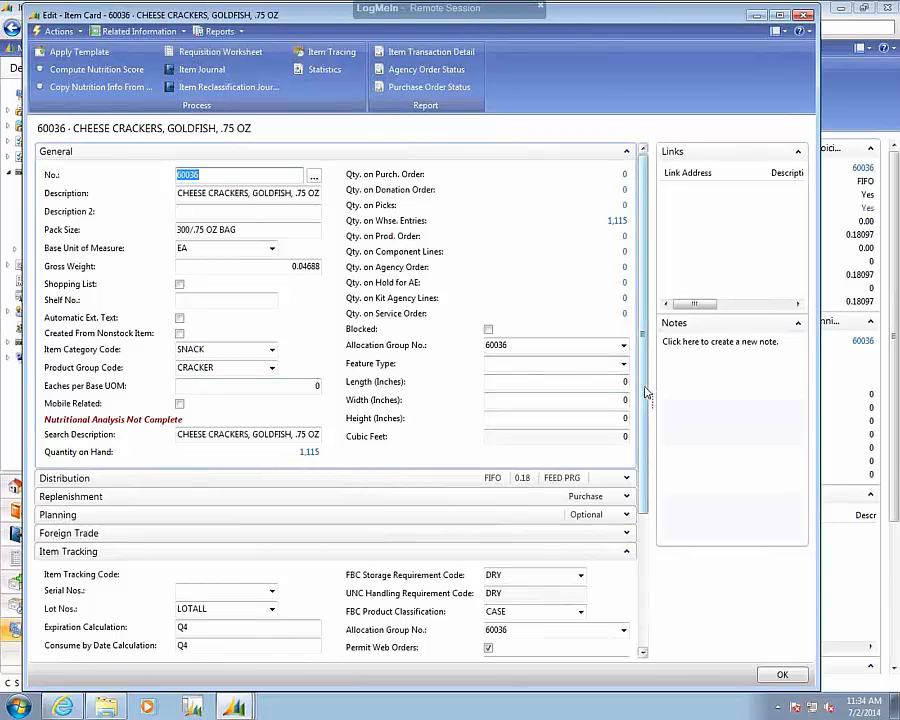
{"action": "left_click_drag", "start_coordinate": [645, 391], "coordinate": [647, 480]}
{"action": "scroll", "coordinate": [510, 490], "scroll_direction": "down", "scroll_amount": 5}
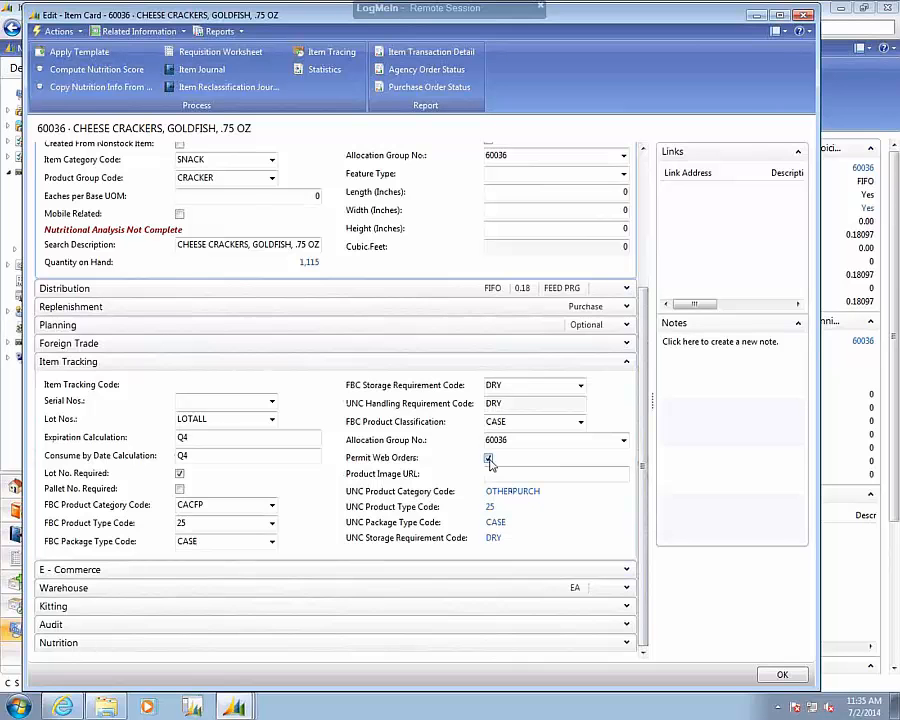
{"action": "left_click", "coordinate": [489, 459]}
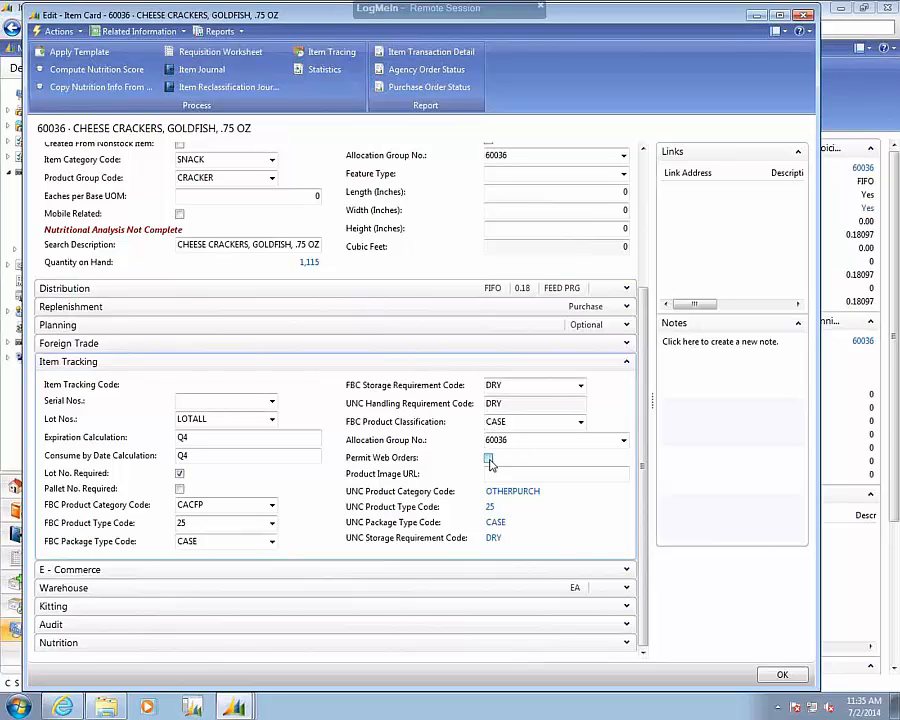
{"action": "left_click", "coordinate": [771, 678]}
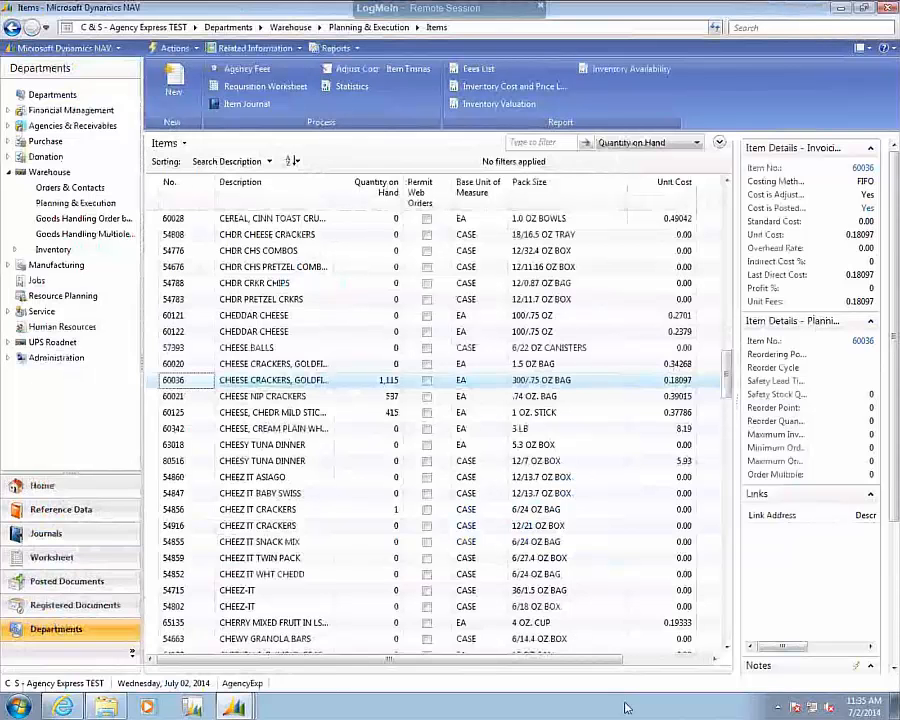
Check the Web Sync window for unprocessed entries of item 60036, and close that window.
{"action": "mouse_move", "coordinate": [233, 706]}
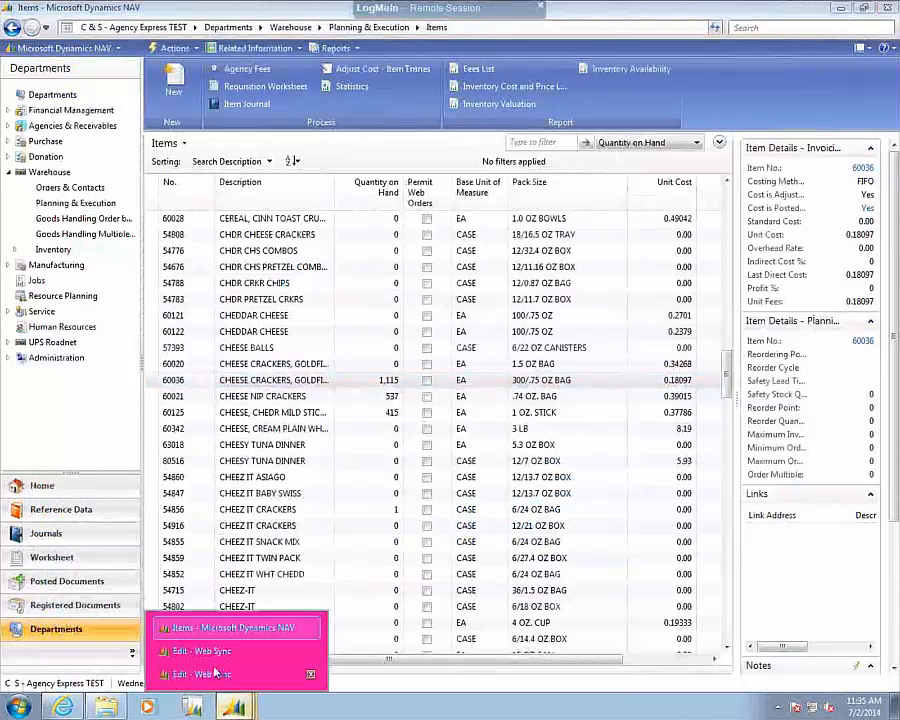
{"action": "left_click", "coordinate": [203, 675]}
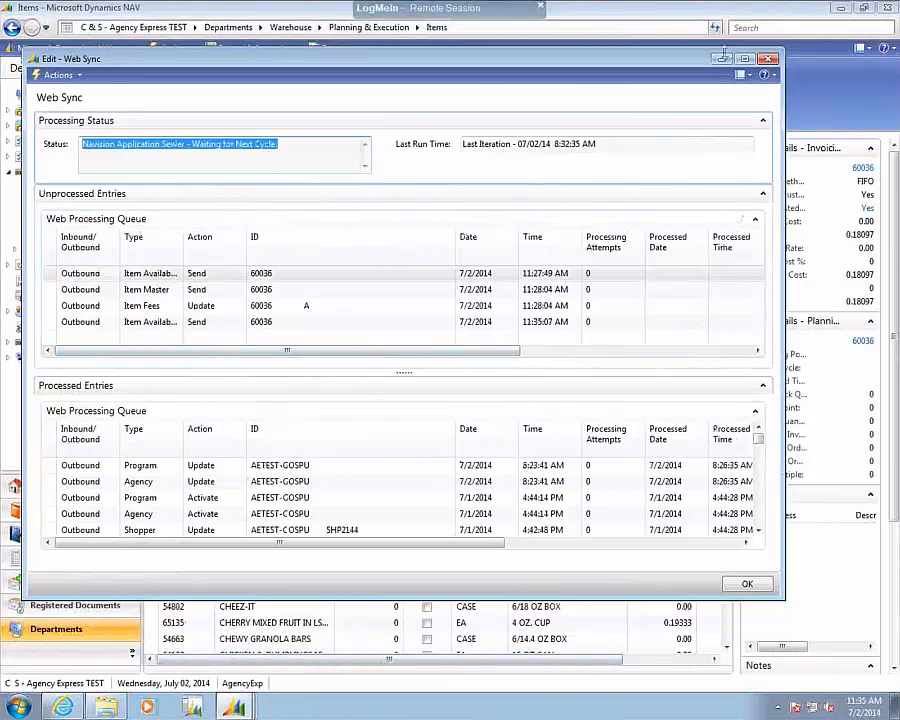
{"action": "left_click", "coordinate": [767, 60]}
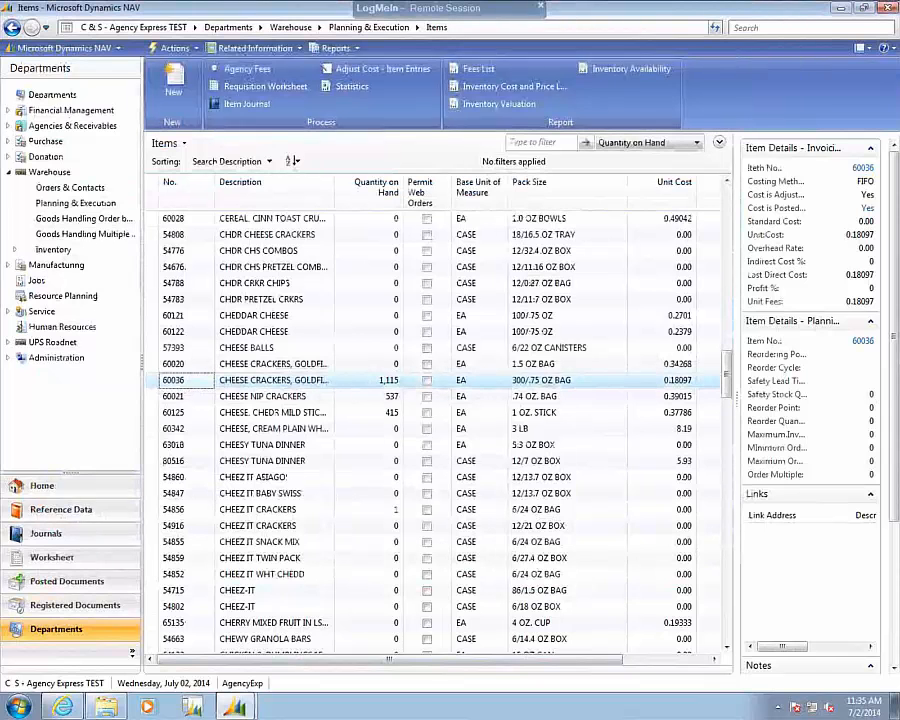
Reopen the item card for item 60036 and open its Gross Weight for editing.
{"action": "double_click", "coordinate": [195, 389]}
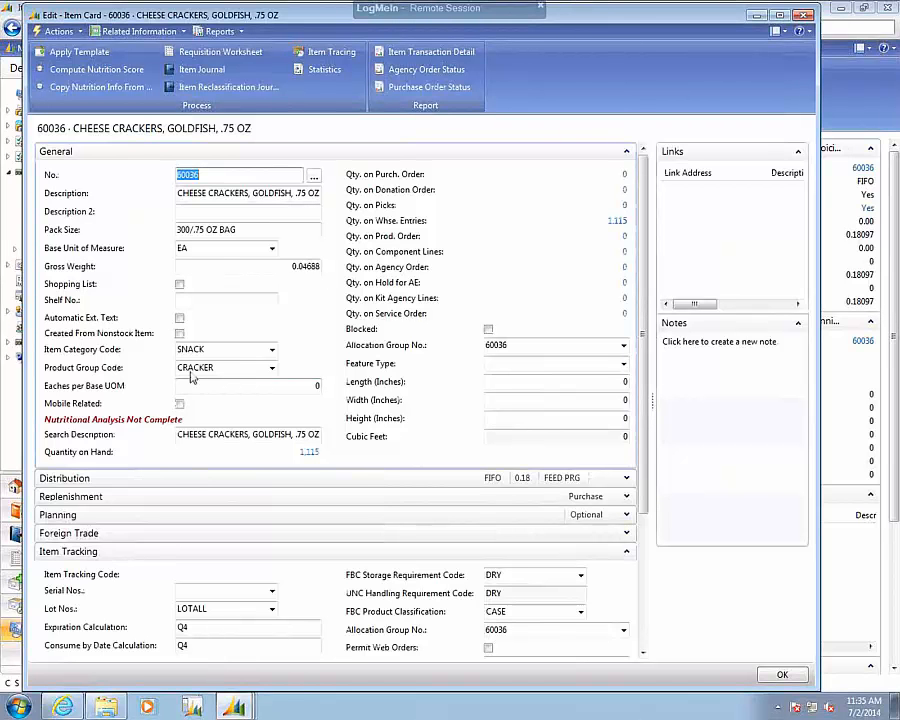
{"action": "left_click", "coordinate": [308, 268]}
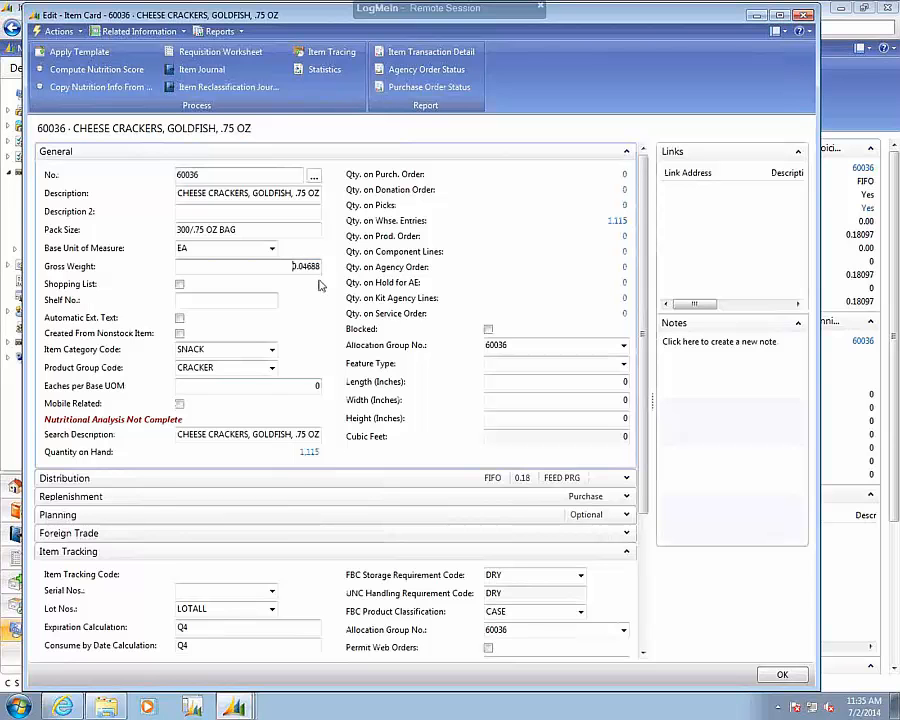
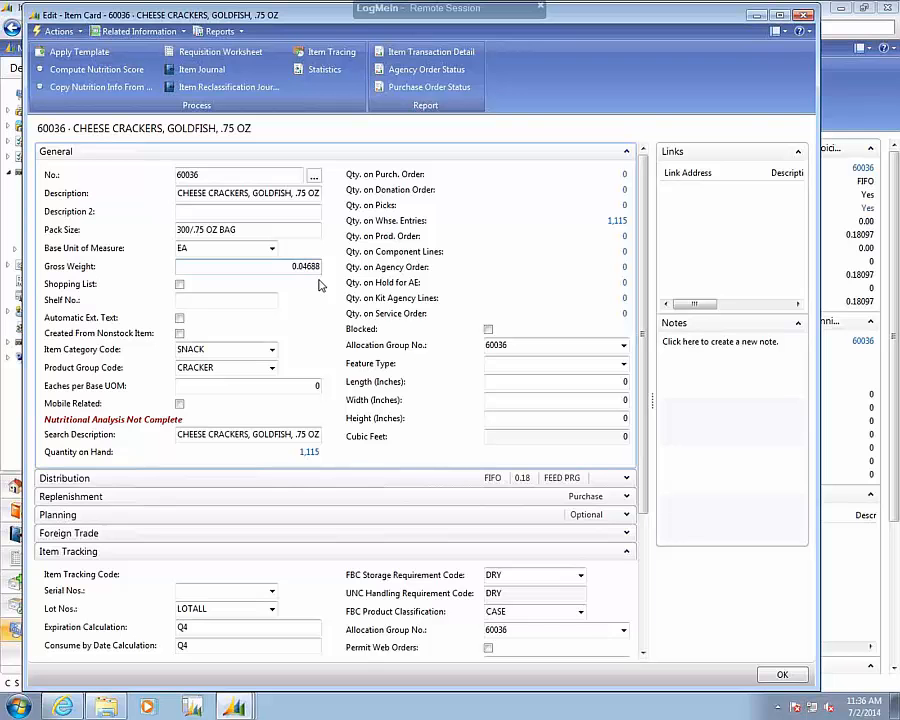
Set the Gross Weight of item 60036 to 1, accept the change despite the quantity on hand, and close the item card.
{"action": "left_click_drag", "start_coordinate": [292, 265], "coordinate": [350, 263]}
{"action": "type", "text": "1"}
{"action": "key", "text": "Return"}
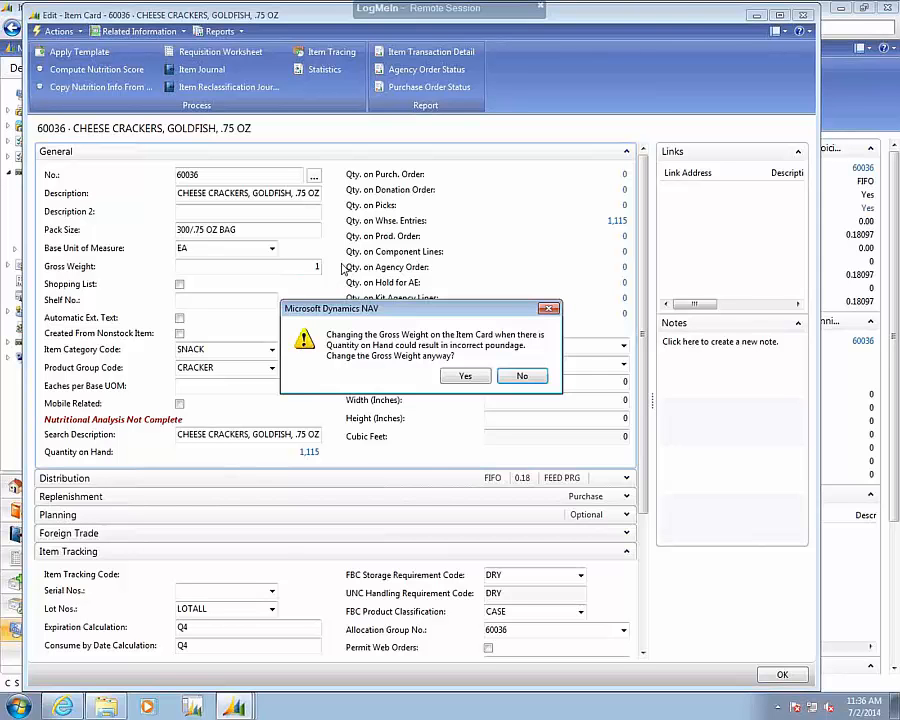
{"action": "left_click", "coordinate": [462, 377]}
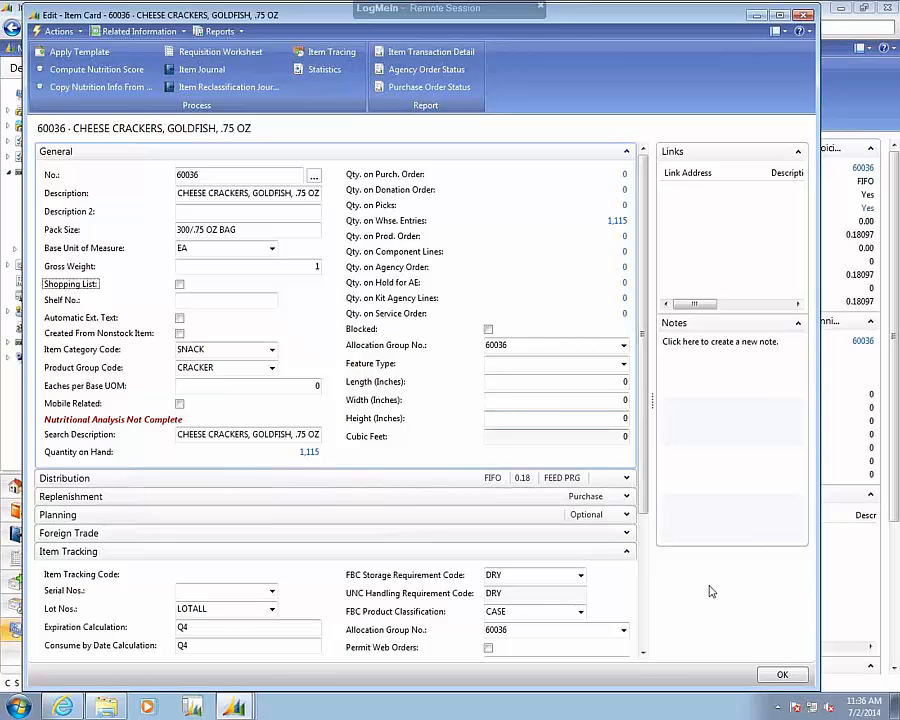
{"action": "left_click", "coordinate": [775, 676]}
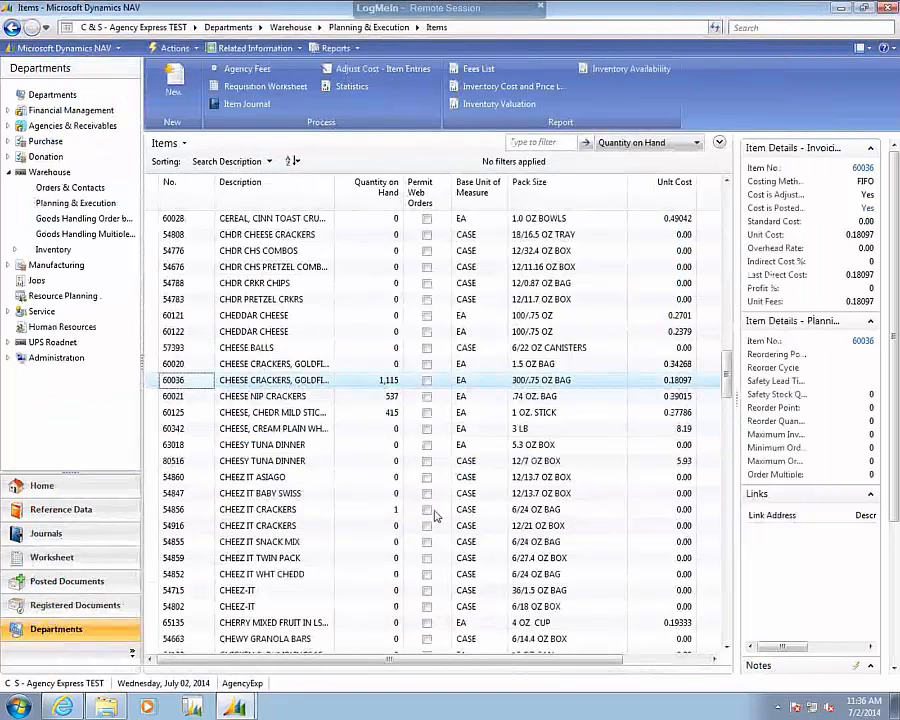
Reopen the item card for 60036, turn on Permit Web Orders in its Item Tracking settings, and close the card.
{"action": "double_click", "coordinate": [172, 381]}
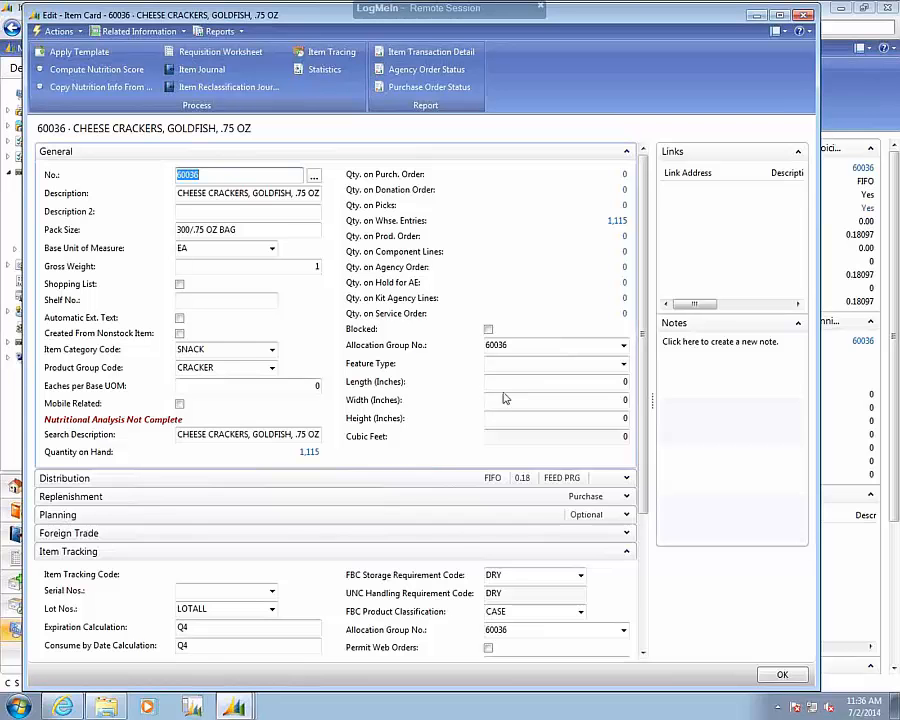
{"action": "scroll", "coordinate": [660, 482], "scroll_direction": "down", "scroll_amount": 3}
{"action": "left_click", "coordinate": [488, 510]}
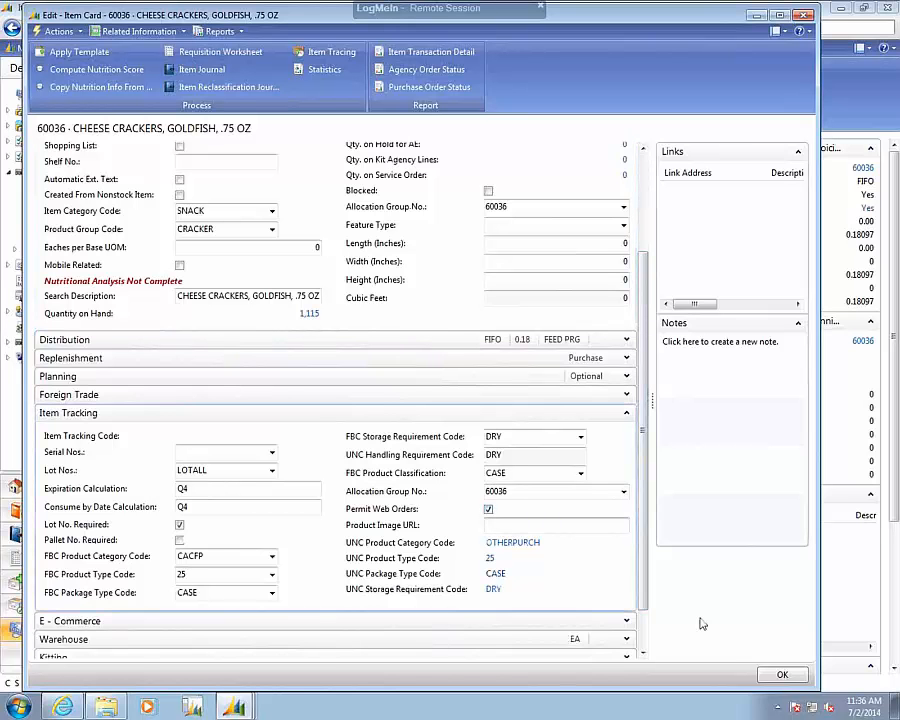
{"action": "left_click", "coordinate": [780, 676]}
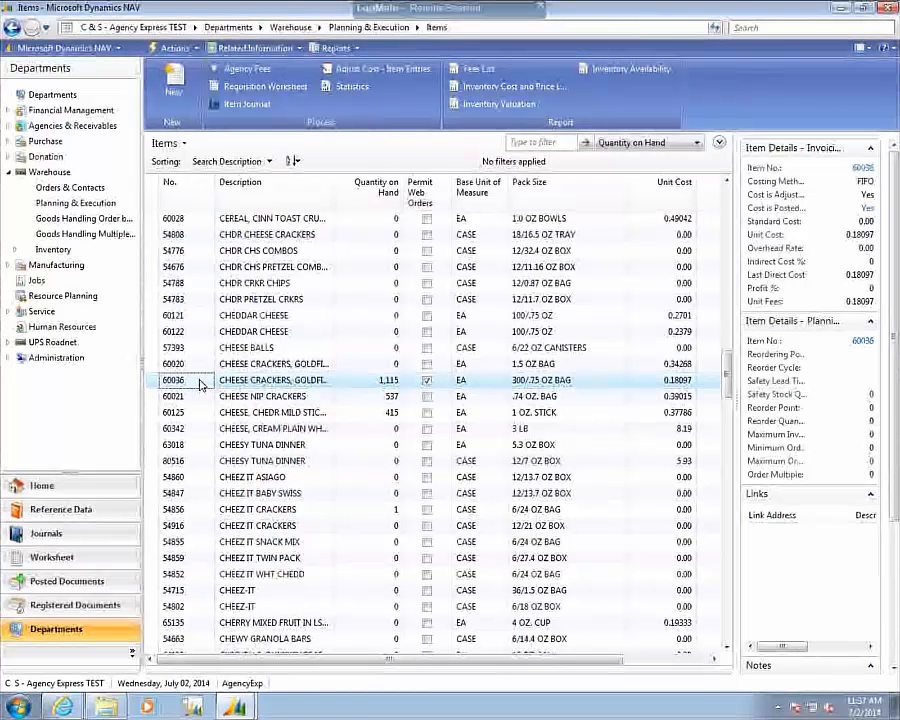
Switch to the Web Sync window and check the unprocessed and processed queue entries for item 60036.
{"action": "mouse_move", "coordinate": [233, 706]}
{"action": "left_click", "coordinate": [218, 680]}
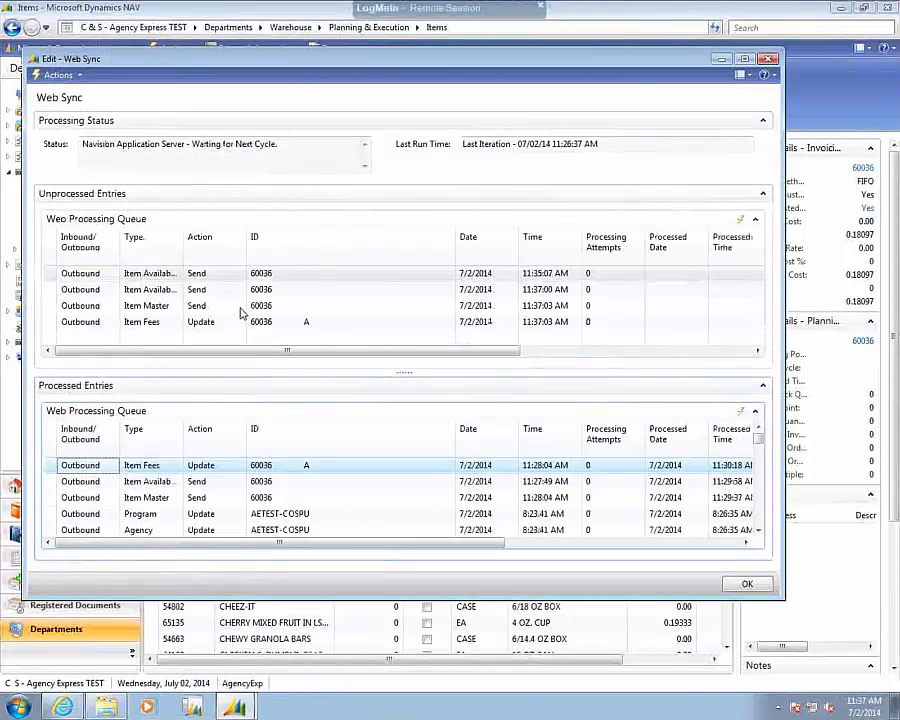
{"action": "left_click", "coordinate": [300, 291]}
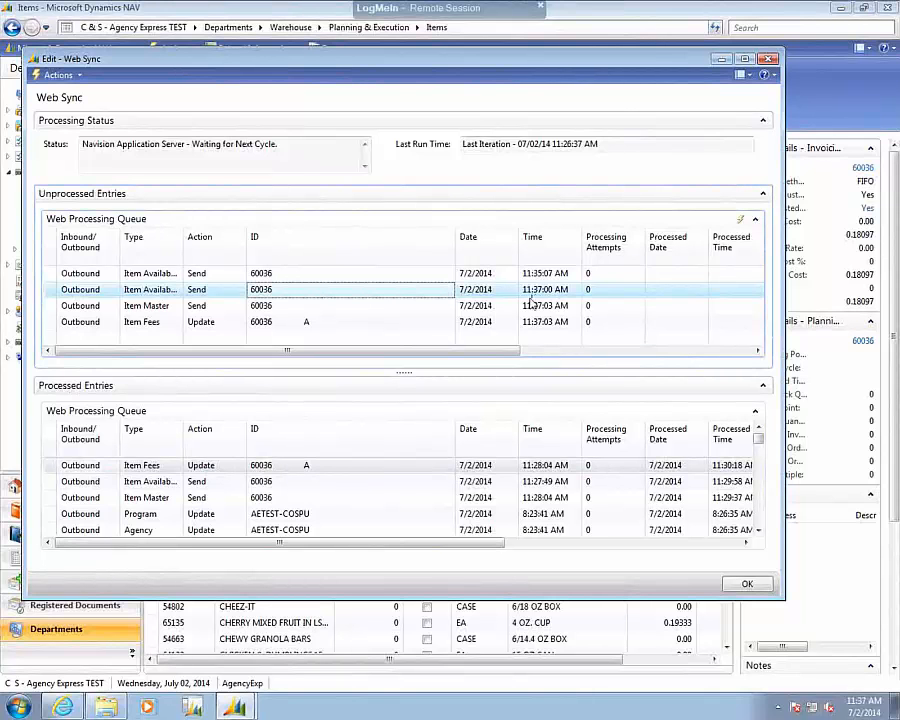
{"action": "left_click", "coordinate": [532, 292]}
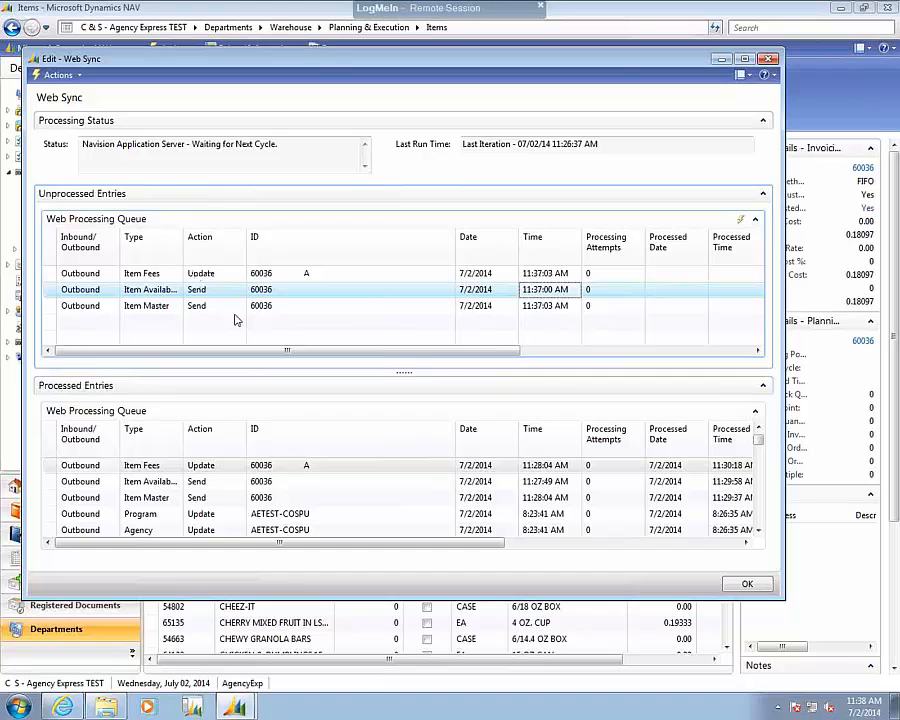
{"action": "left_click", "coordinate": [340, 438]}
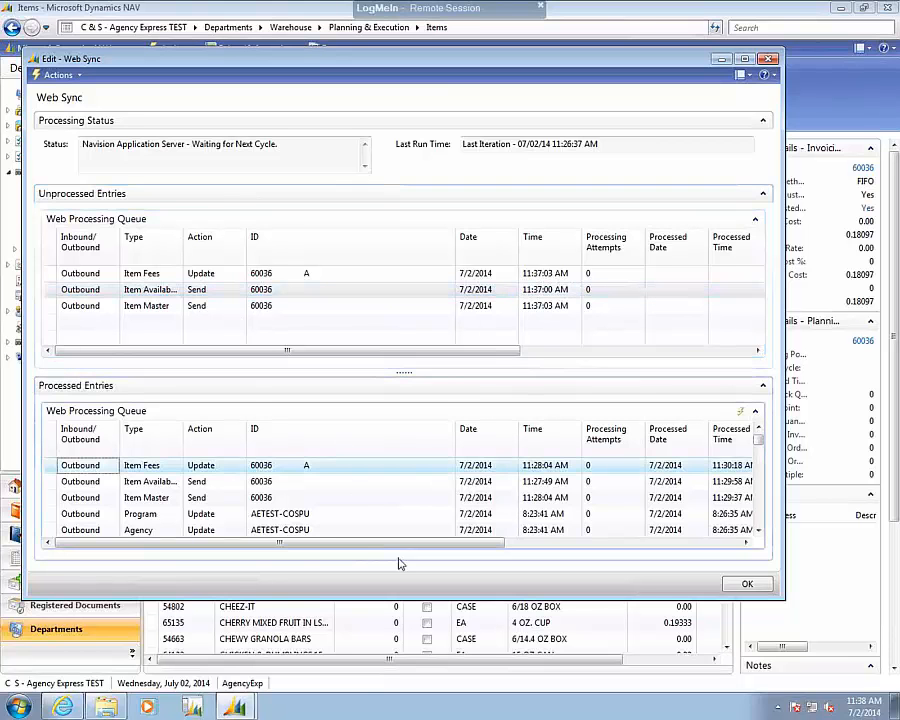
{"action": "left_click", "coordinate": [405, 519]}
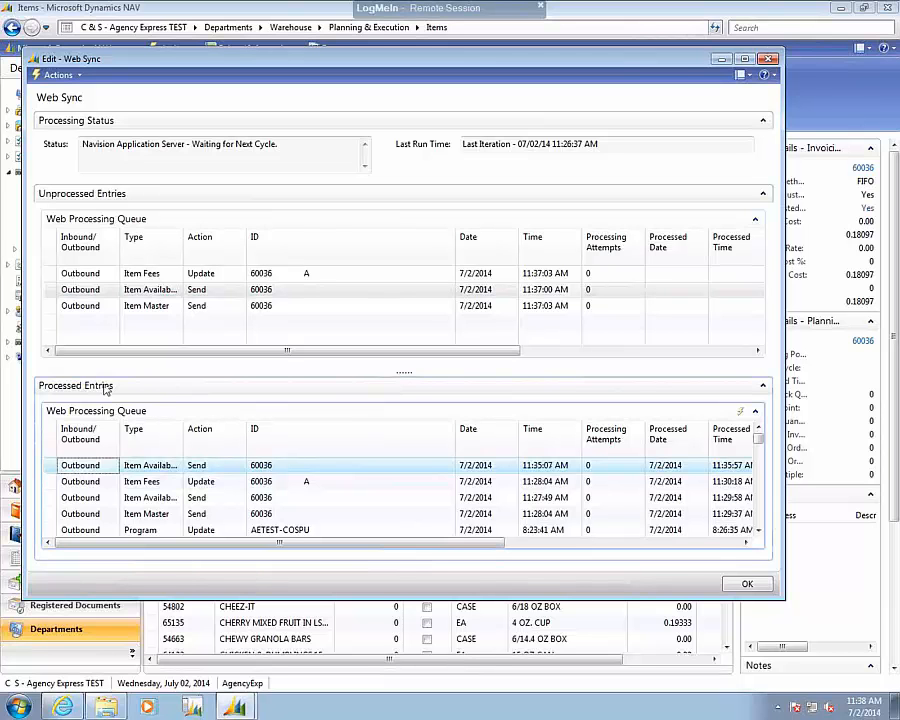
Sort the processed Web Sync entries by Processed Date, Processed Time, Type in descending order and go to the first entry.
{"action": "left_click", "coordinate": [741, 413]}
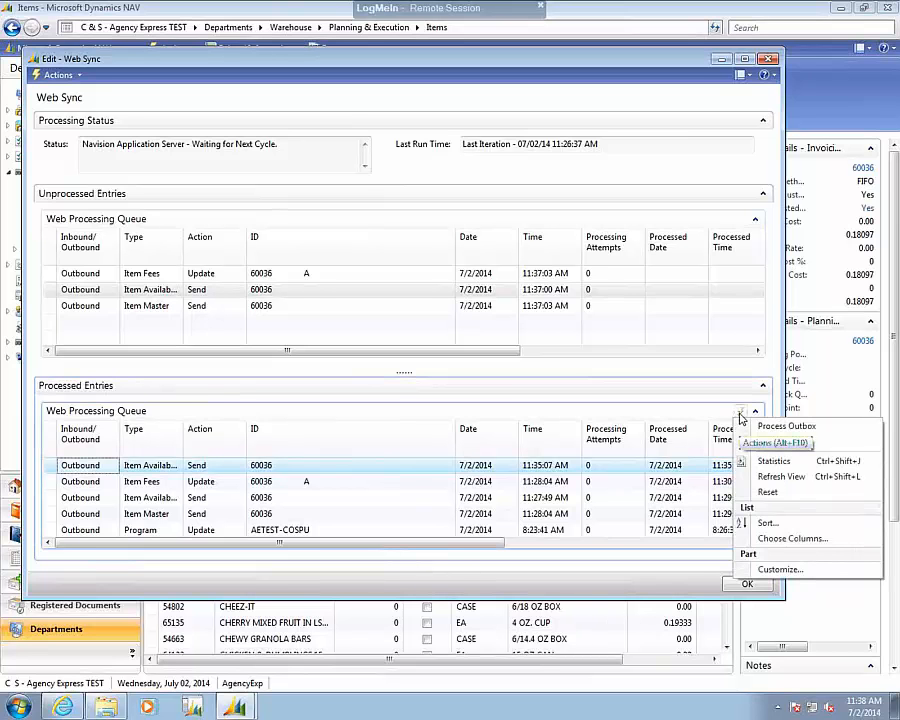
{"action": "left_click", "coordinate": [772, 523]}
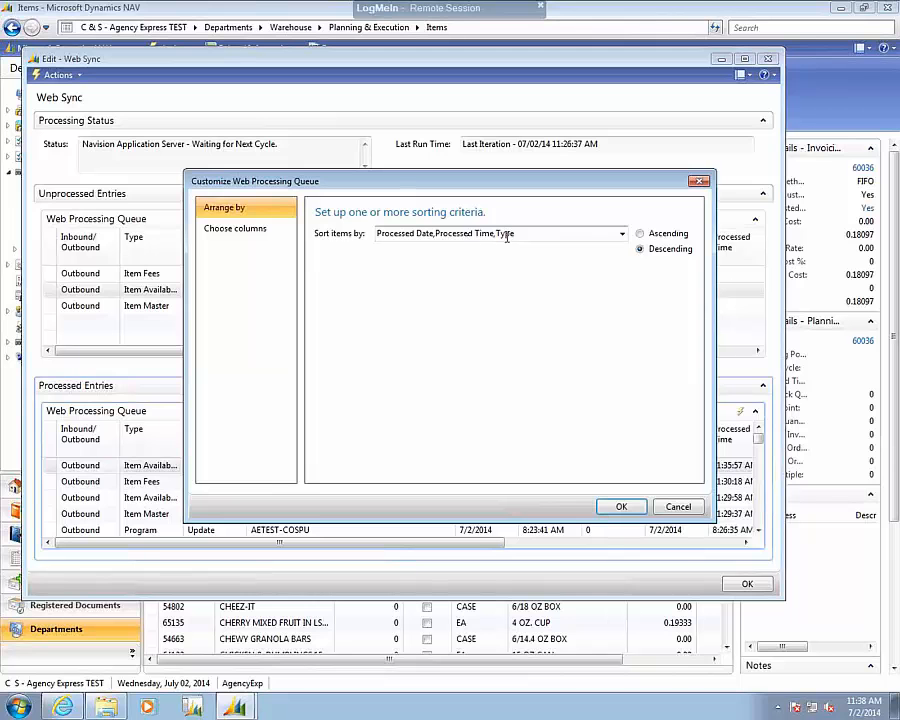
{"action": "left_click", "coordinate": [621, 234]}
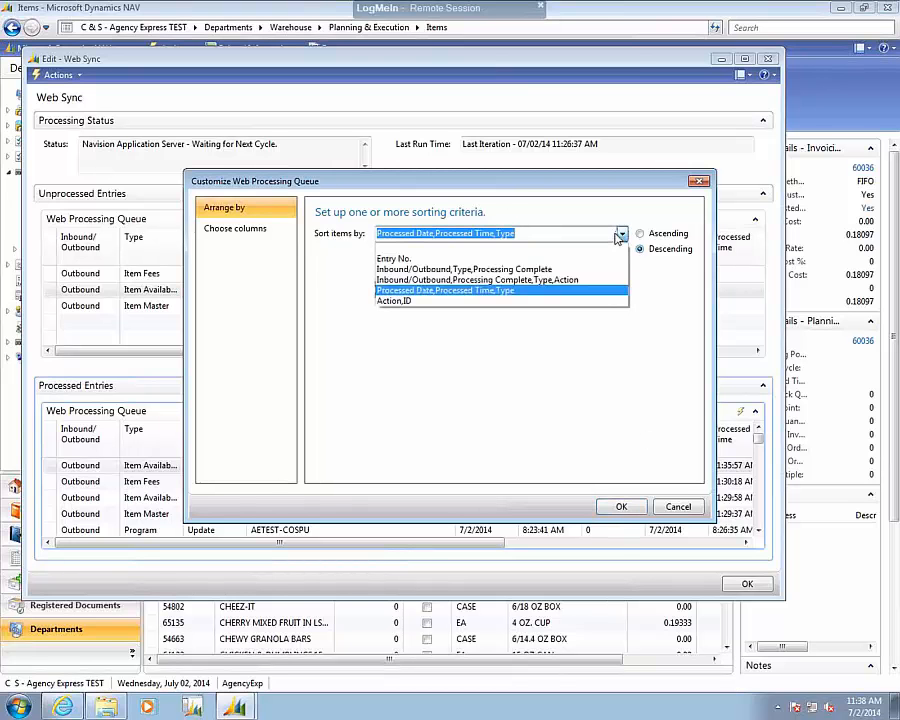
{"action": "left_click", "coordinate": [480, 291]}
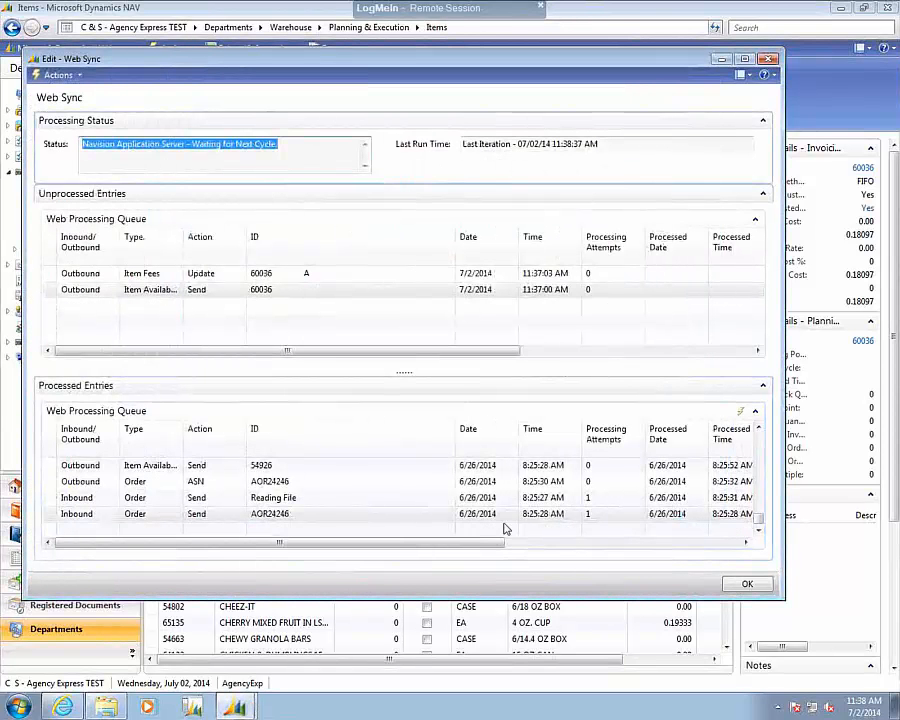
{"action": "left_click", "coordinate": [323, 500]}
{"action": "key", "text": "ctrl+Home"}
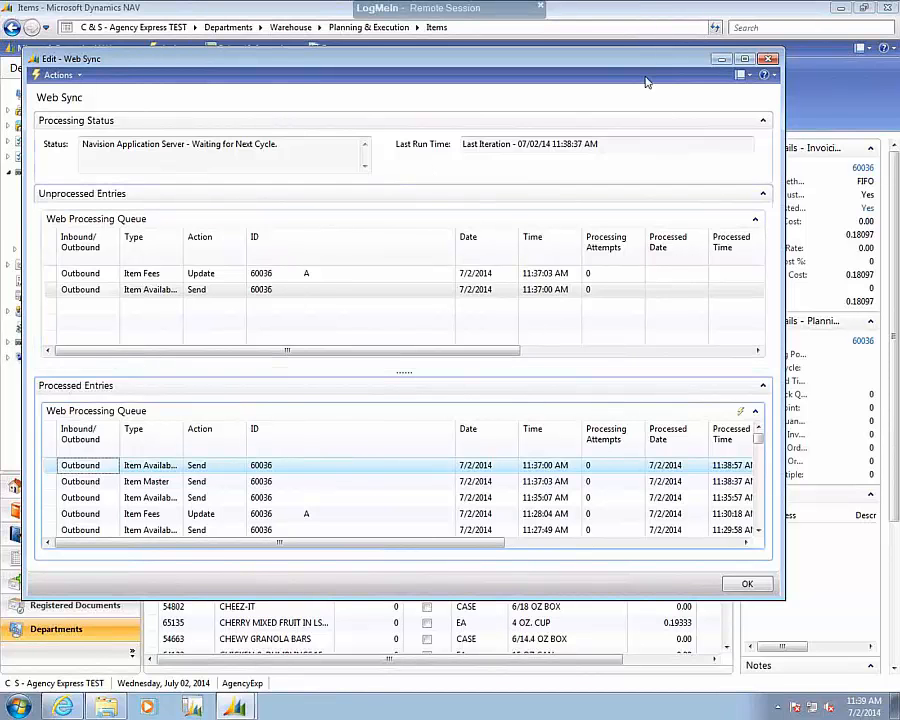
Minimize Web Sync, view the Syncv2009 folder contents in File Explorer, and minimize down to the desktop.
{"action": "left_click", "coordinate": [724, 61]}
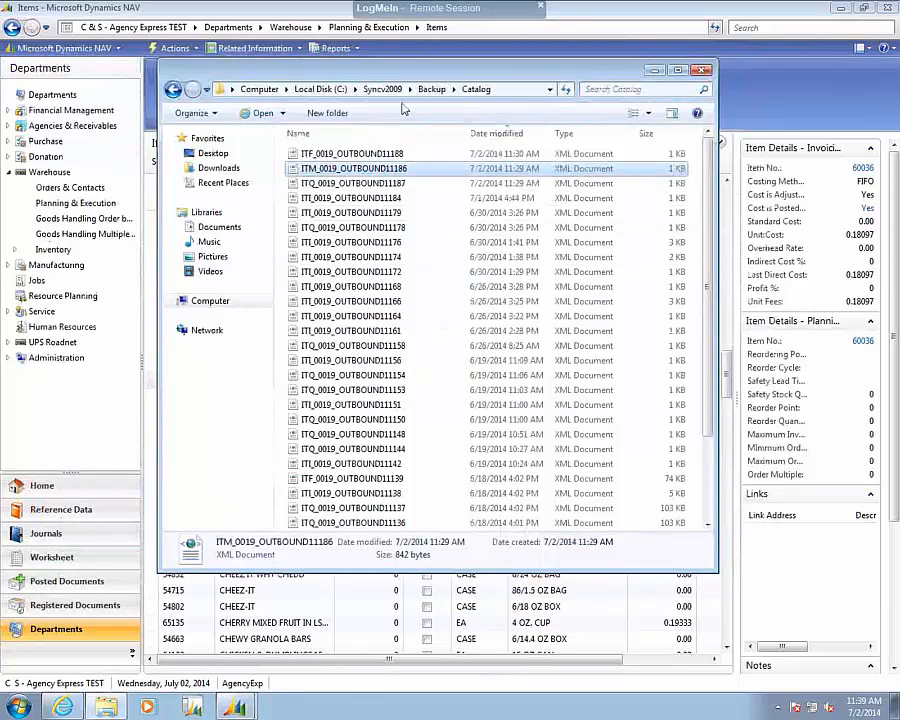
{"action": "left_click", "coordinate": [383, 90]}
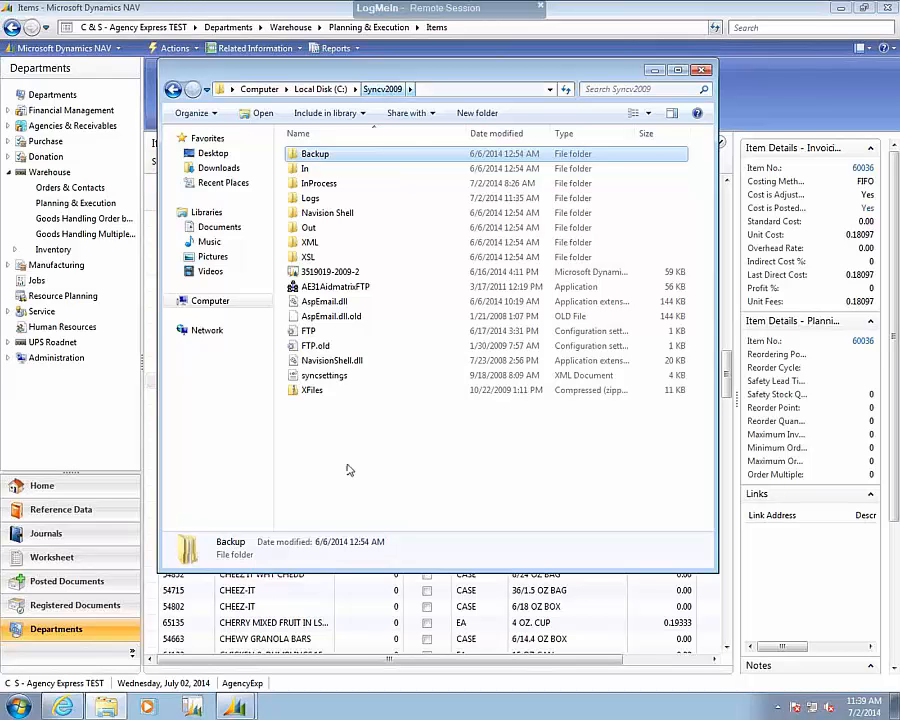
{"action": "left_click", "coordinate": [656, 73]}
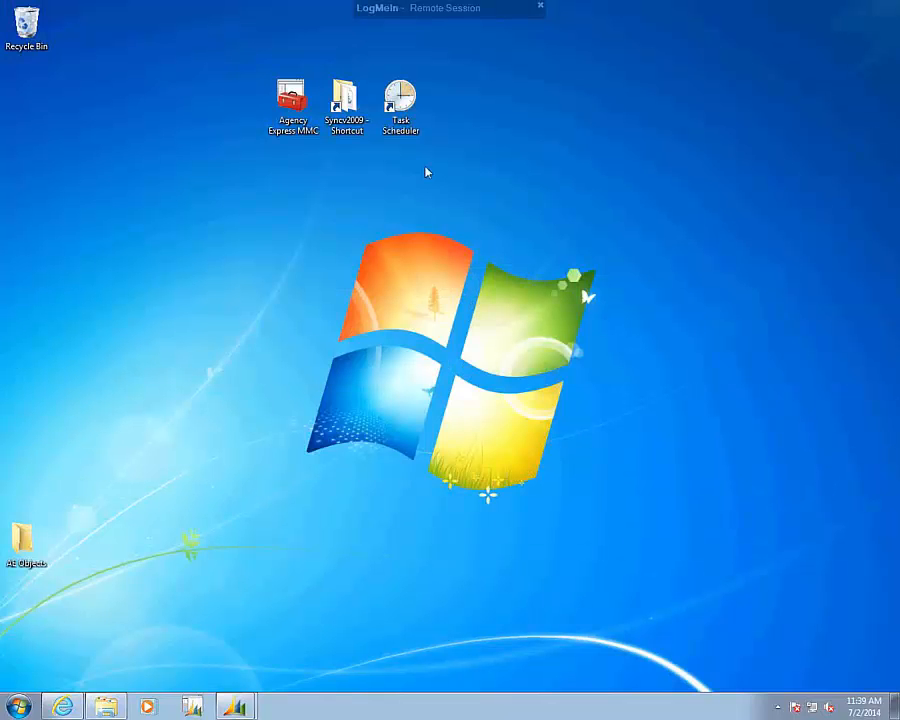
Open Task Scheduler from the desktop and examine the AE-FTP task's triggers, run times and last run result in a widened window.
{"action": "double_click", "coordinate": [401, 112]}
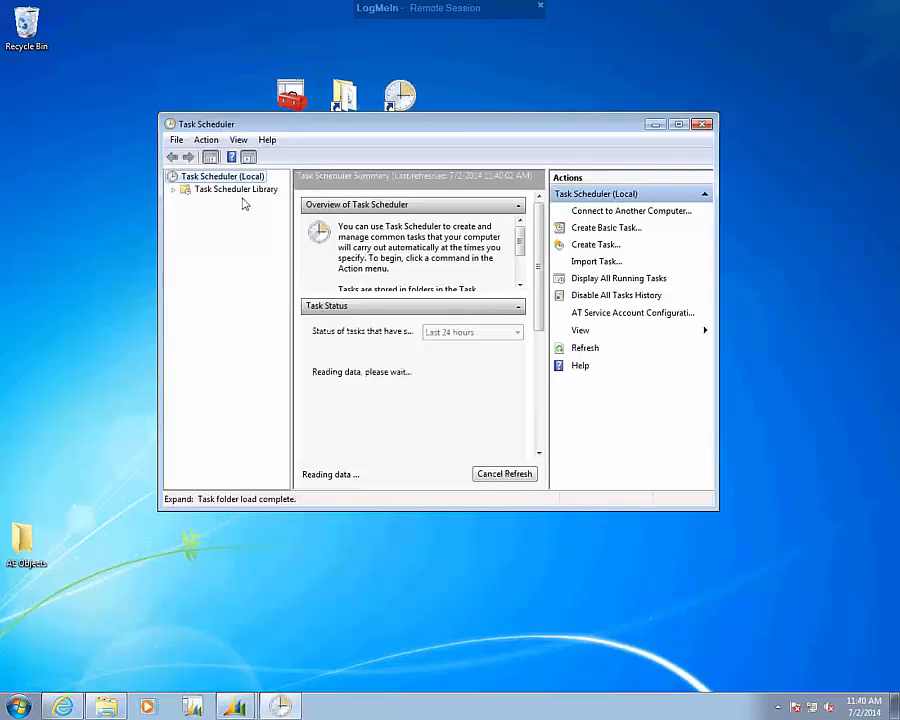
{"action": "left_click", "coordinate": [237, 190]}
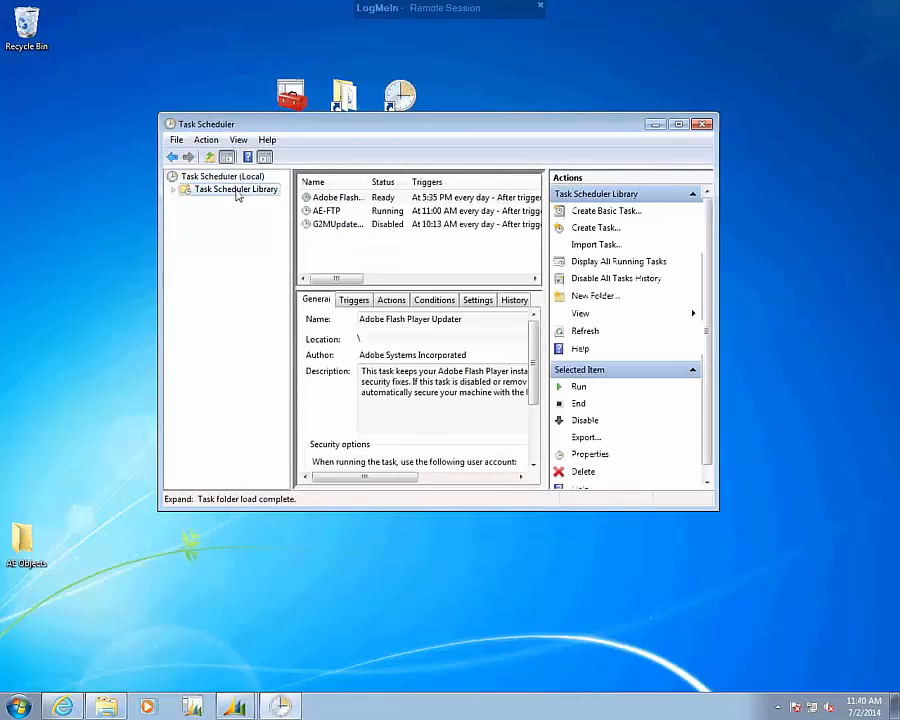
{"action": "left_click", "coordinate": [330, 211]}
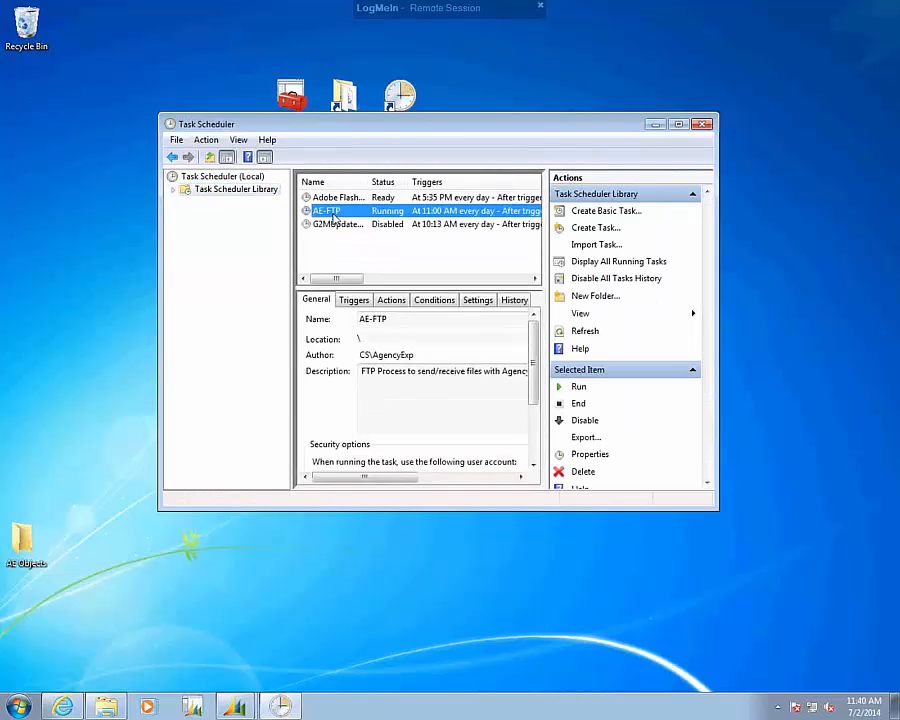
{"action": "left_click_drag", "start_coordinate": [713, 207], "coordinate": [848, 302]}
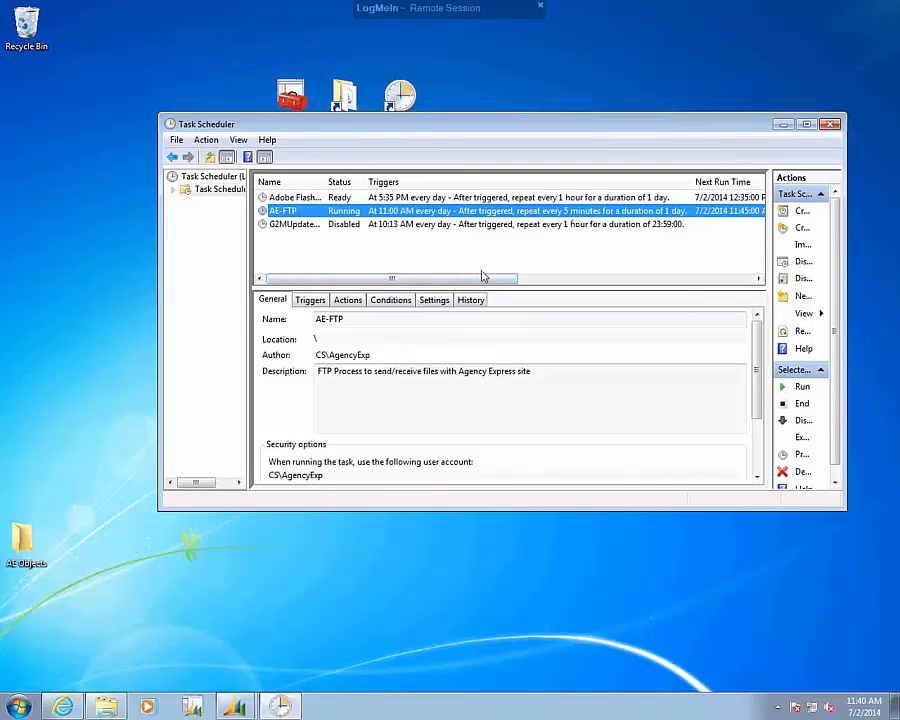
{"action": "left_click_drag", "start_coordinate": [486, 279], "coordinate": [683, 279]}
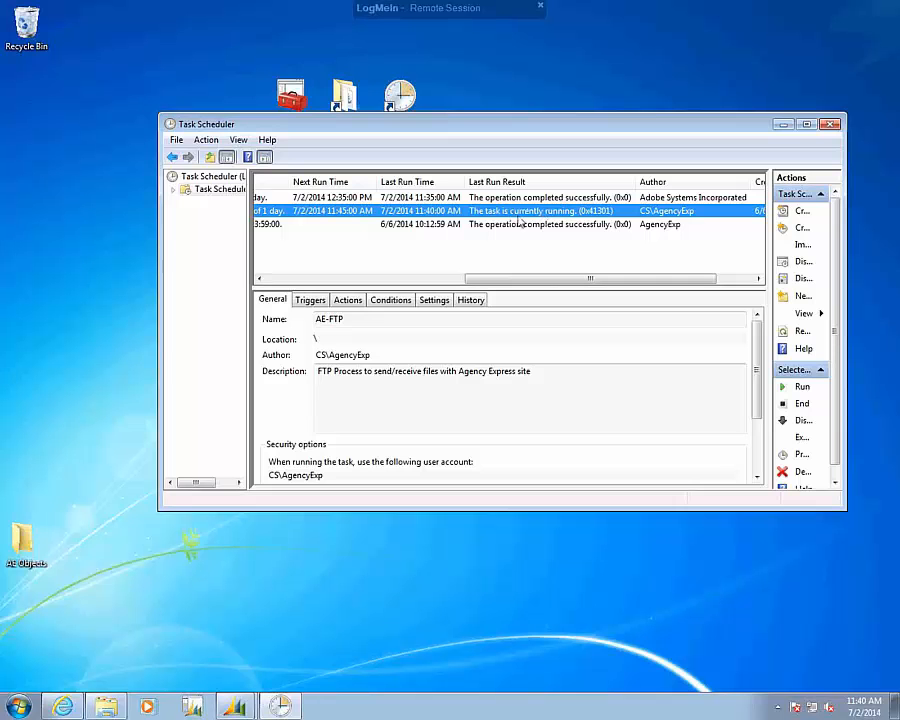
Refresh the scheduled task list, recheck the AE-FTP task's run result and status, and close Task Scheduler.
{"action": "key", "text": "F5"}
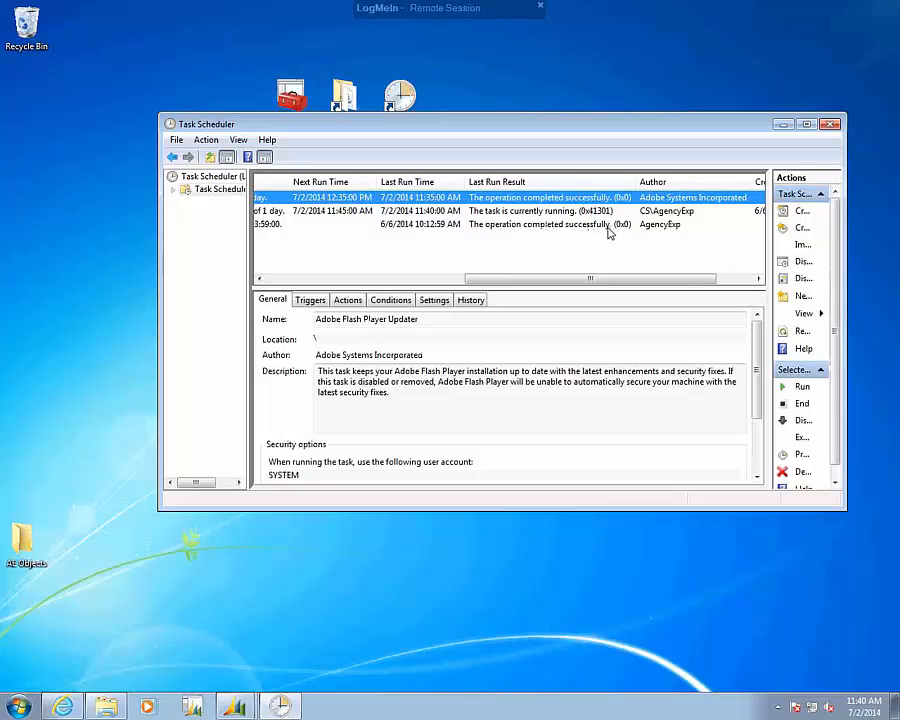
{"action": "left_click", "coordinate": [538, 213]}
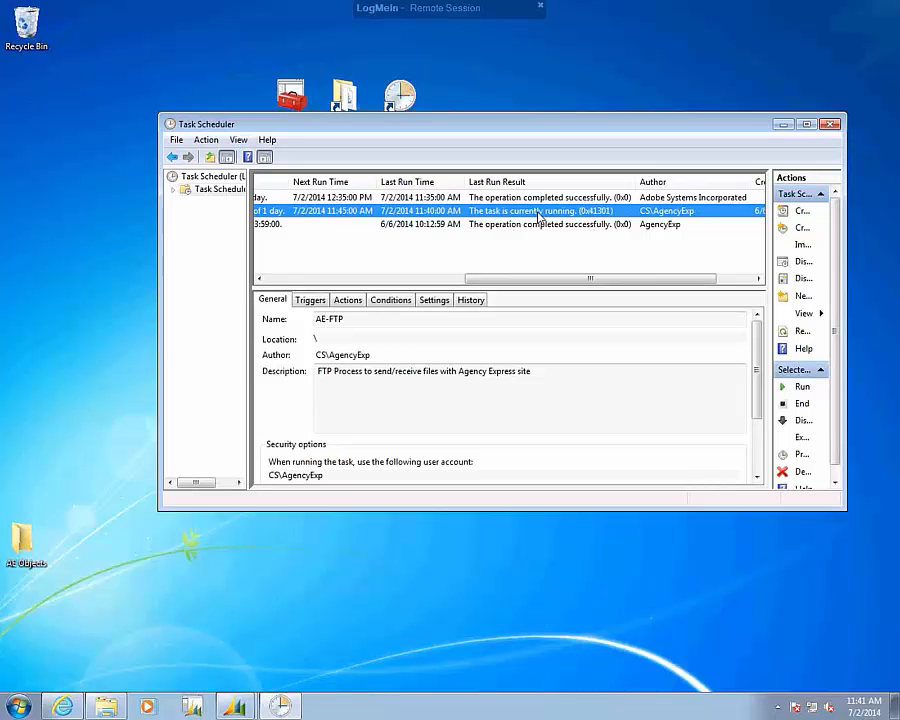
{"action": "left_click_drag", "start_coordinate": [502, 282], "coordinate": [273, 272]}
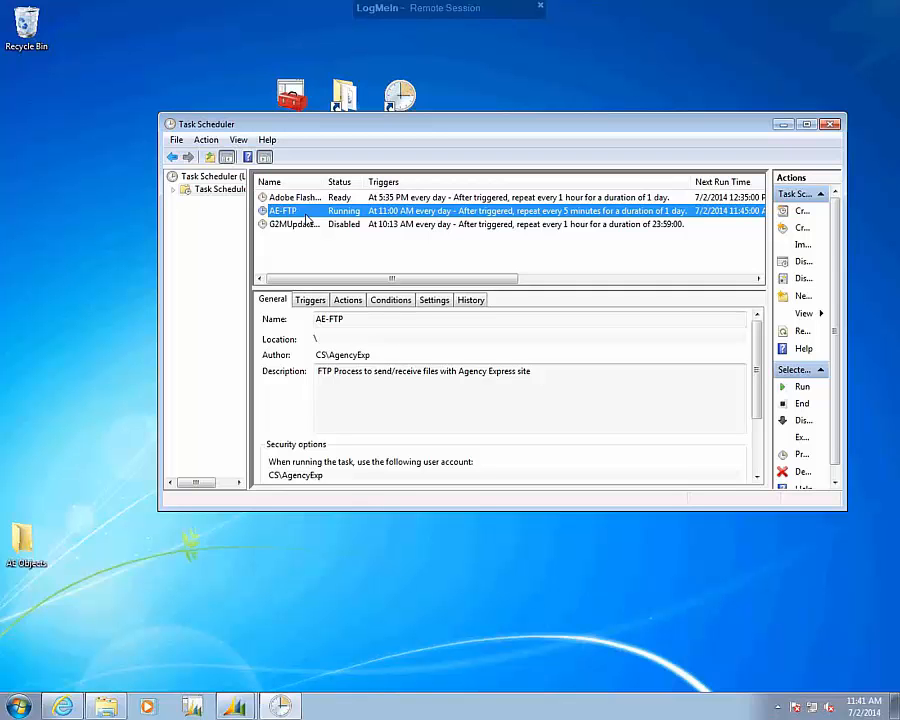
{"action": "left_click", "coordinate": [829, 125]}
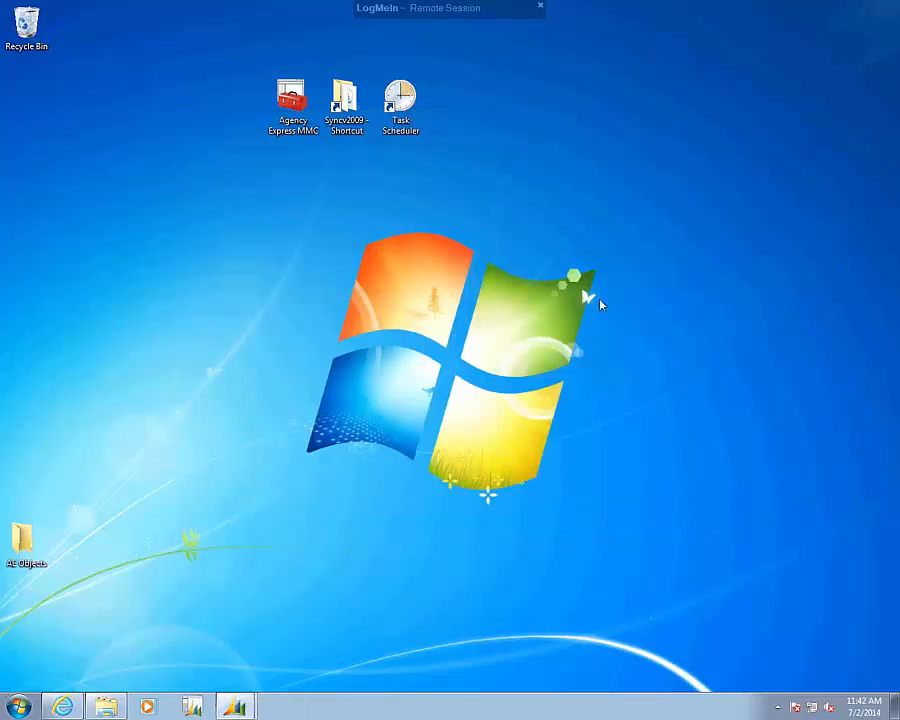
Bring up the Web Sync window to review its processing status and last run time, and minimize it again.
{"action": "mouse_move", "coordinate": [235, 704]}
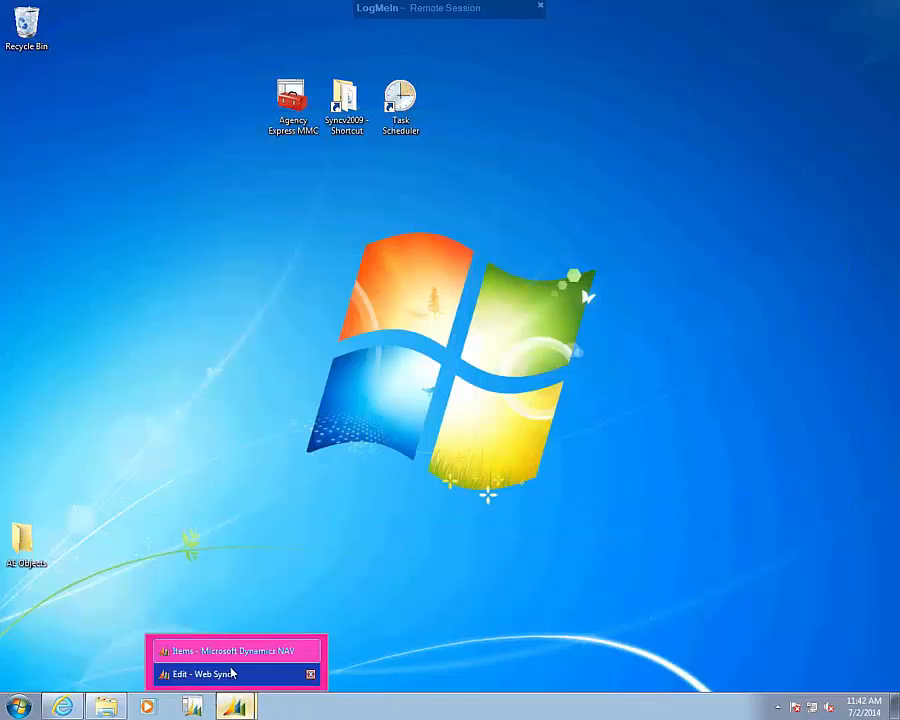
{"action": "left_click", "coordinate": [229, 674]}
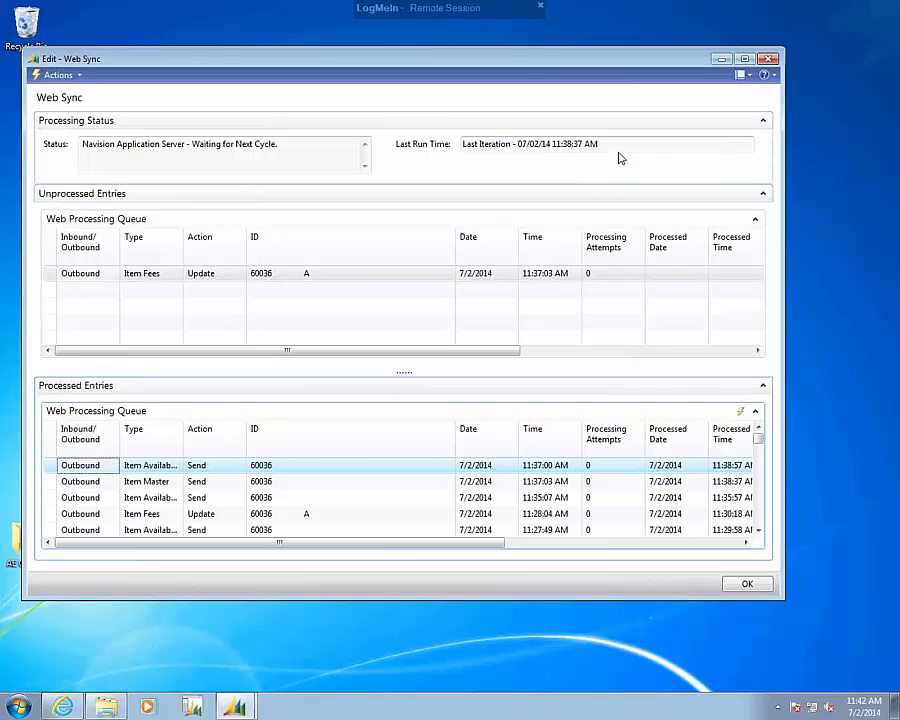
{"action": "left_click", "coordinate": [721, 59]}
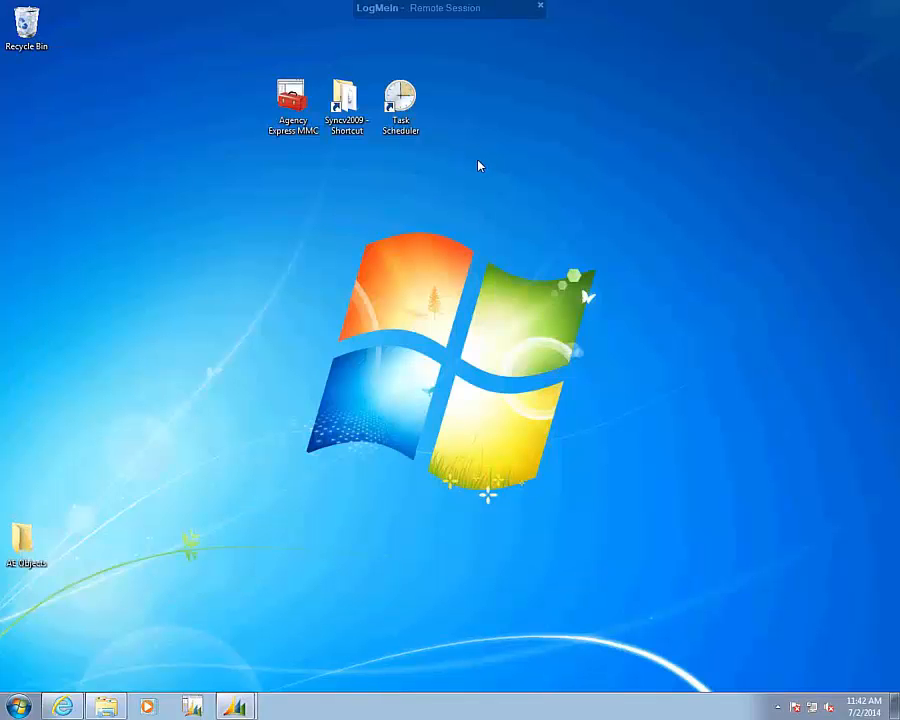
Open Agency Express MMC with administrator permission and select the Application Server for Microsoft Dynamics NAV Classic AE3-SQL service among the local services.
{"action": "double_click", "coordinate": [287, 106]}
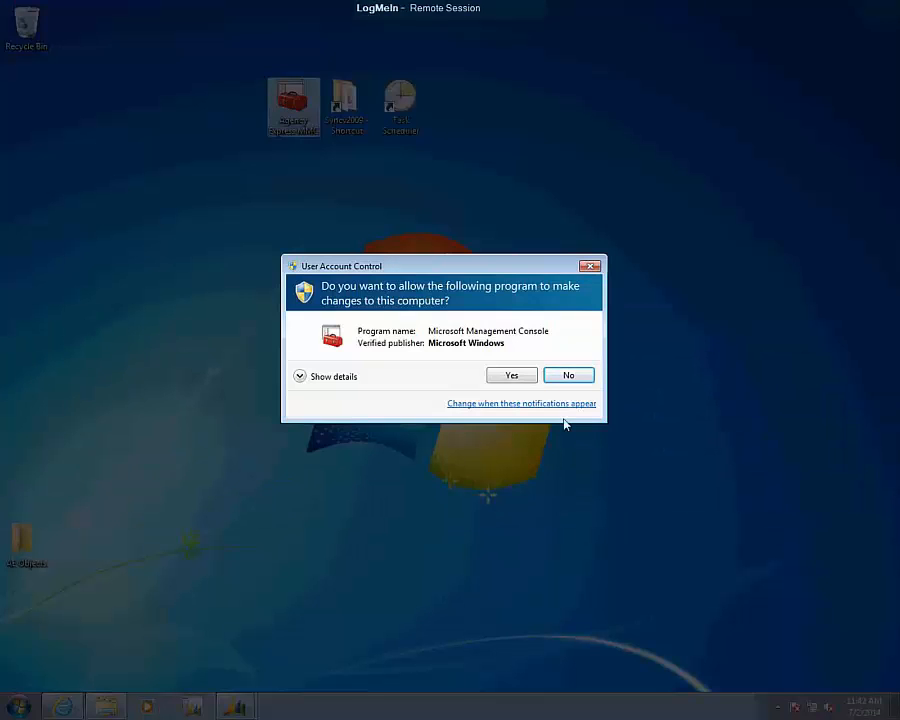
{"action": "left_click", "coordinate": [513, 379]}
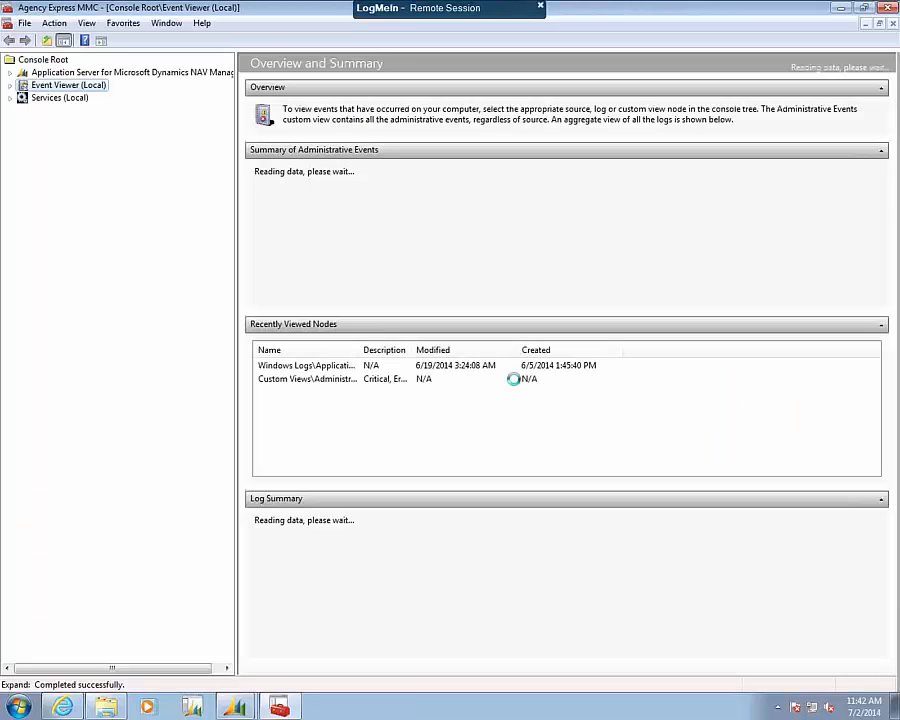
{"action": "left_click", "coordinate": [40, 98]}
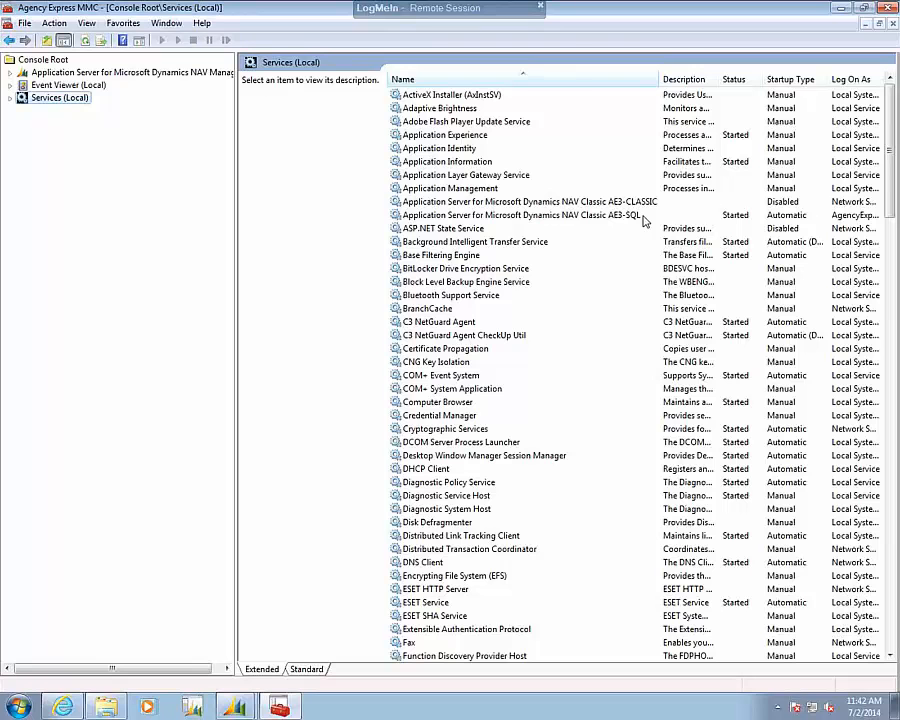
{"action": "left_click", "coordinate": [510, 216]}
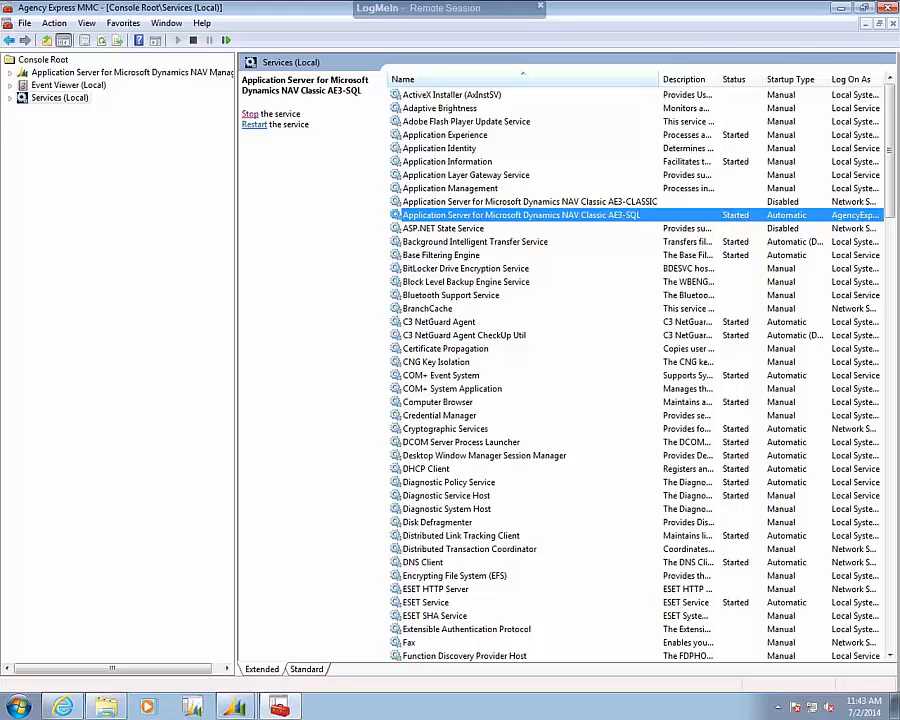
Close Agency Express MMC without saving the console settings and open Services from the Control Panel's Administrative Tools.
{"action": "left_click", "coordinate": [887, 9]}
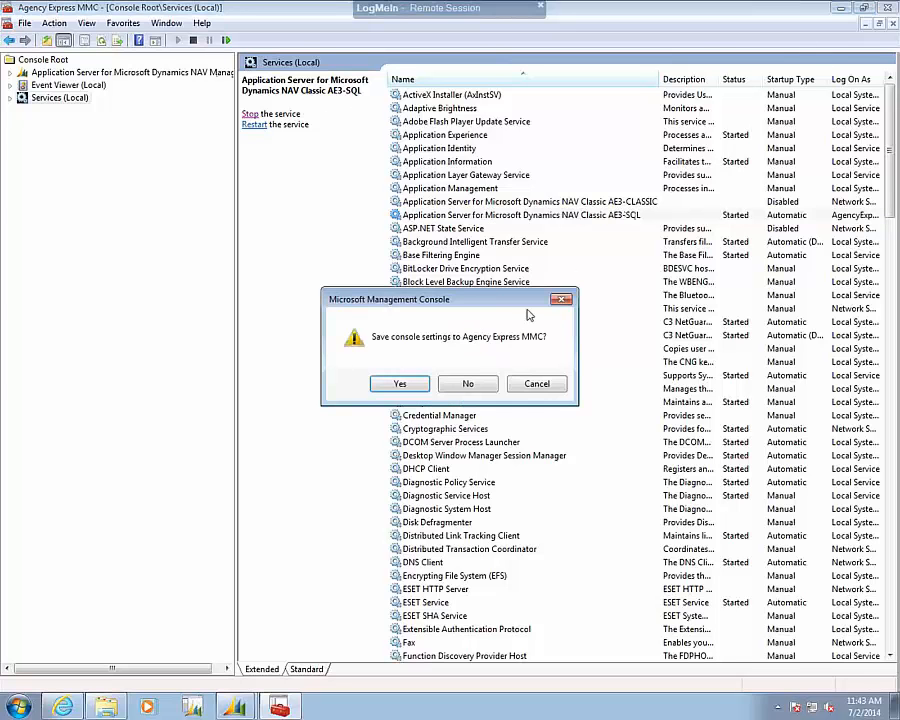
{"action": "left_click", "coordinate": [466, 384]}
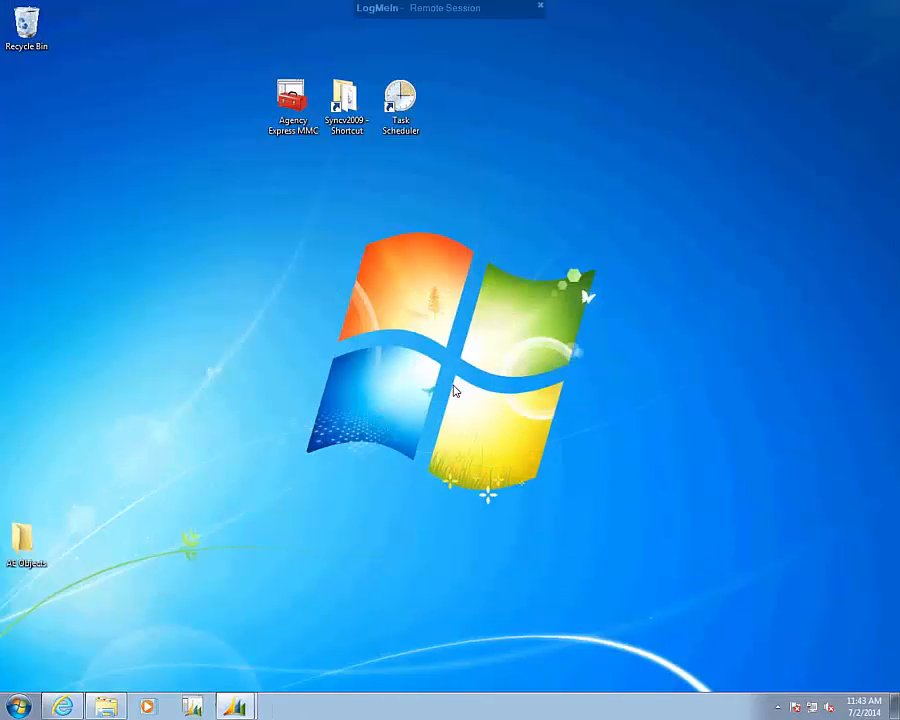
{"action": "left_click", "coordinate": [18, 706]}
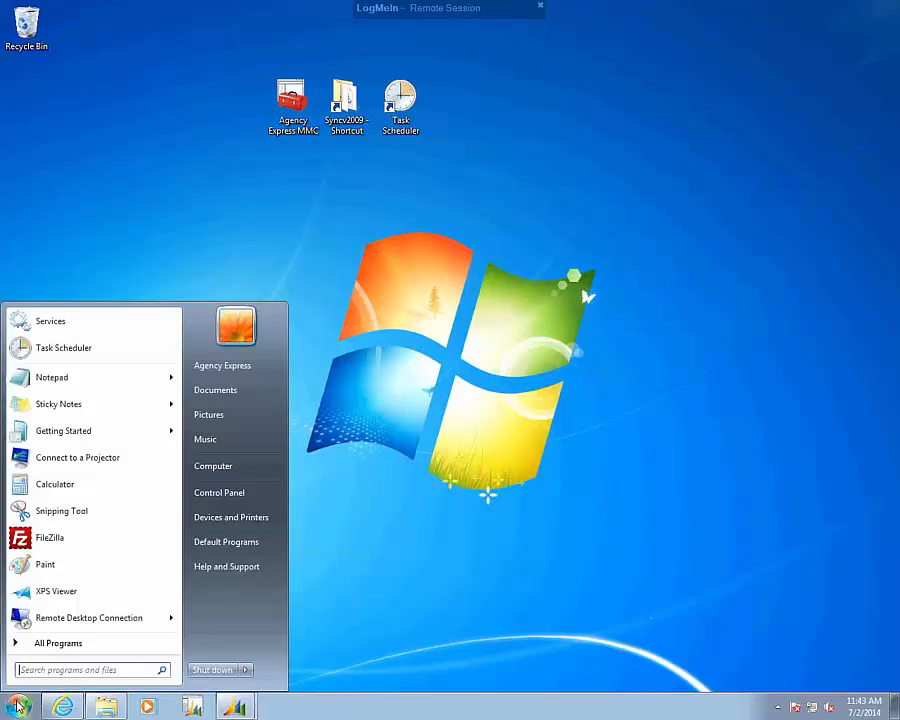
{"action": "left_click", "coordinate": [220, 494]}
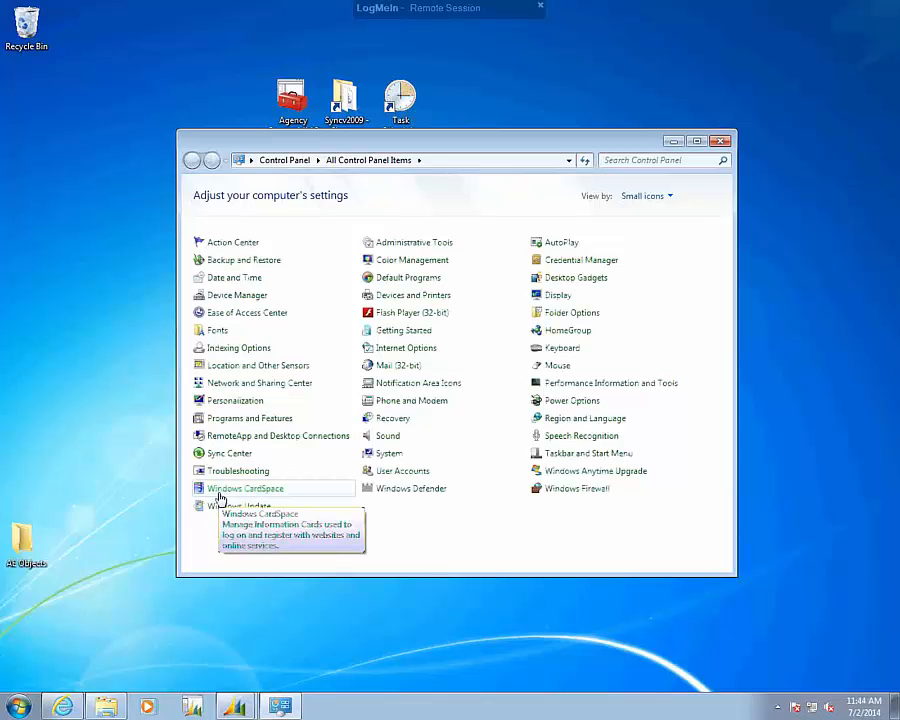
{"action": "left_click", "coordinate": [391, 246]}
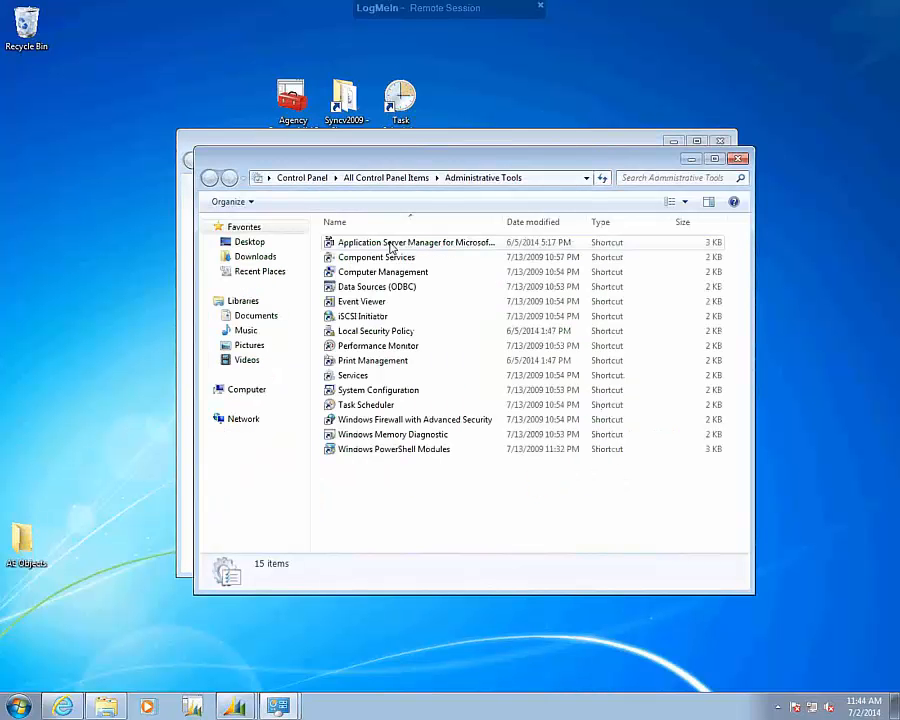
{"action": "left_click", "coordinate": [344, 379]}
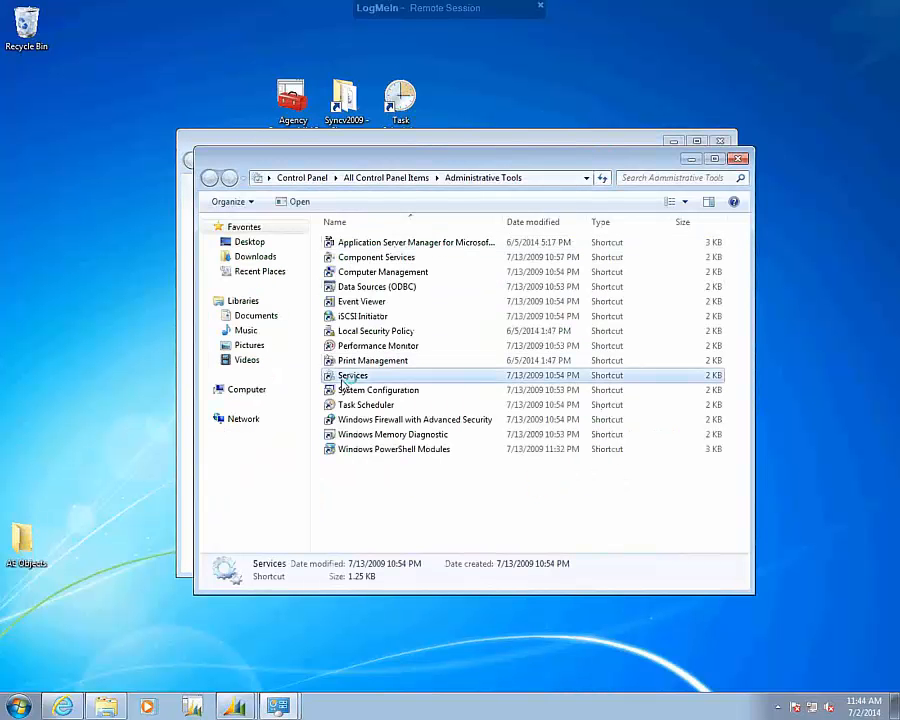
{"action": "double_click", "coordinate": [344, 379]}
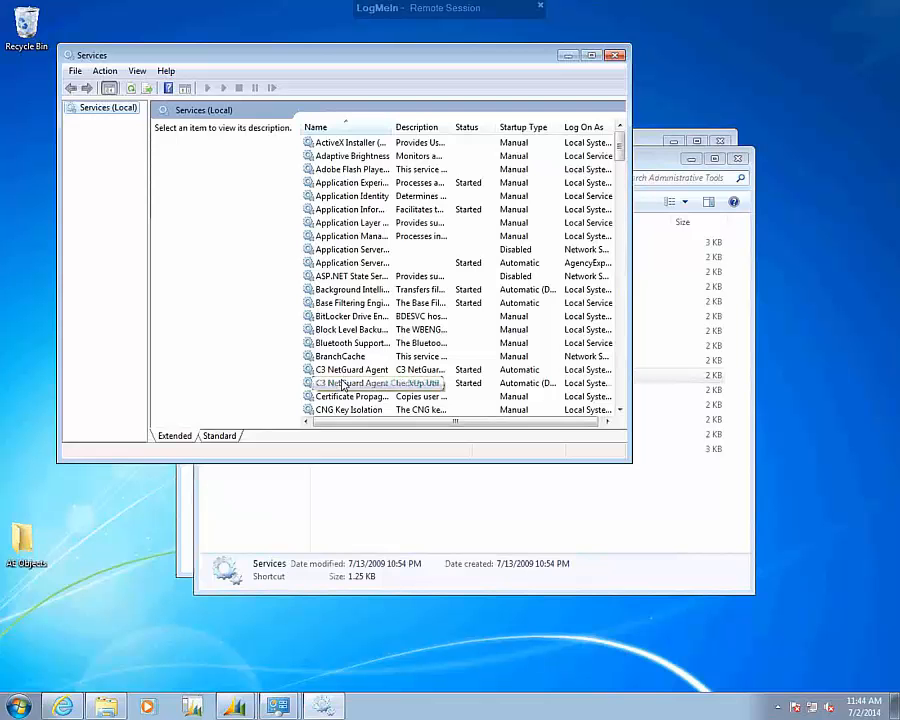
Check the Application Server for Microsoft Dynamics NAV Classic AE3-SQL service in a widened list, and close Services and Administrative Tools.
{"action": "left_click_drag", "start_coordinate": [393, 123], "coordinate": [508, 140]}
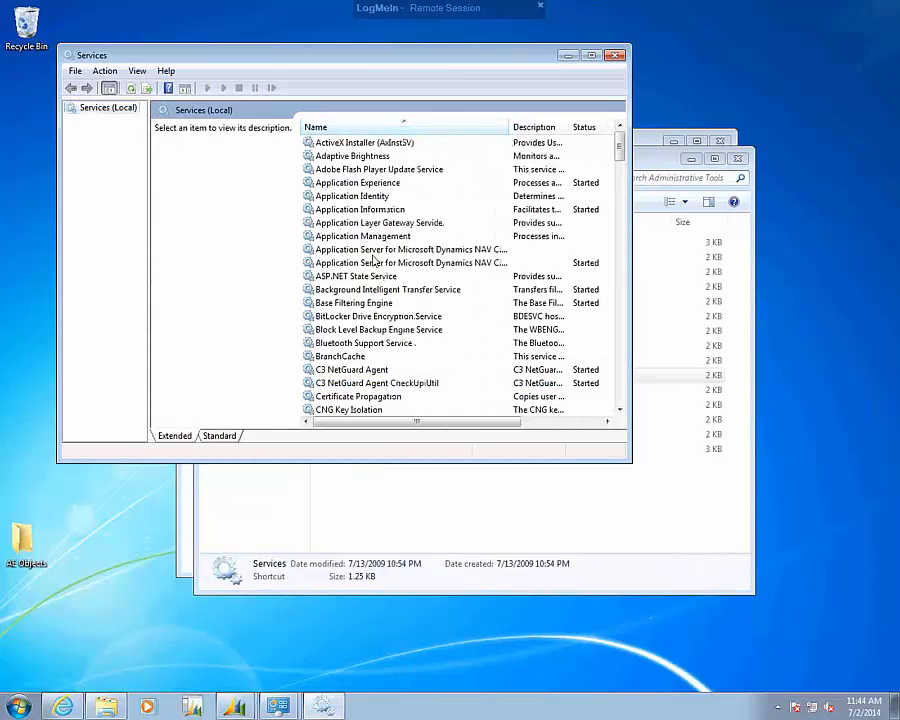
{"action": "left_click_drag", "start_coordinate": [630, 241], "coordinate": [790, 248]}
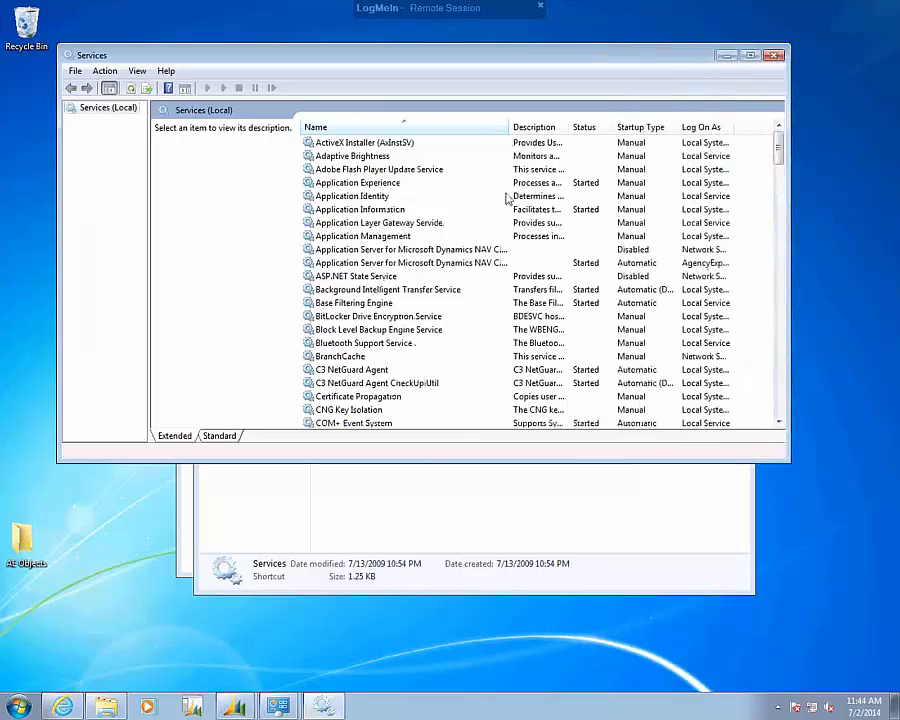
{"action": "left_click_drag", "start_coordinate": [511, 123], "coordinate": [588, 150]}
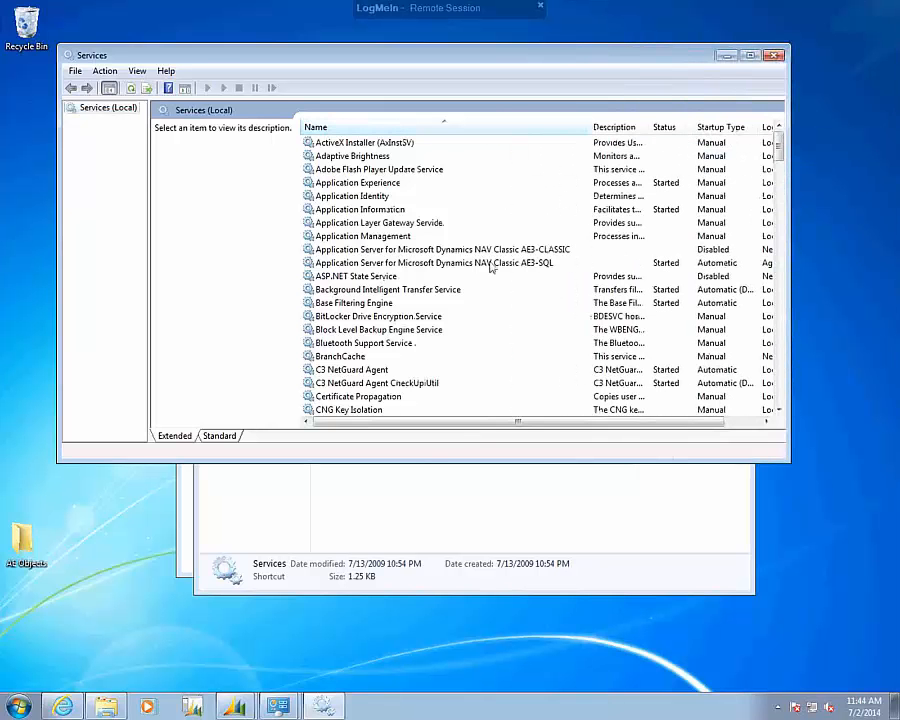
{"action": "left_click", "coordinate": [479, 263]}
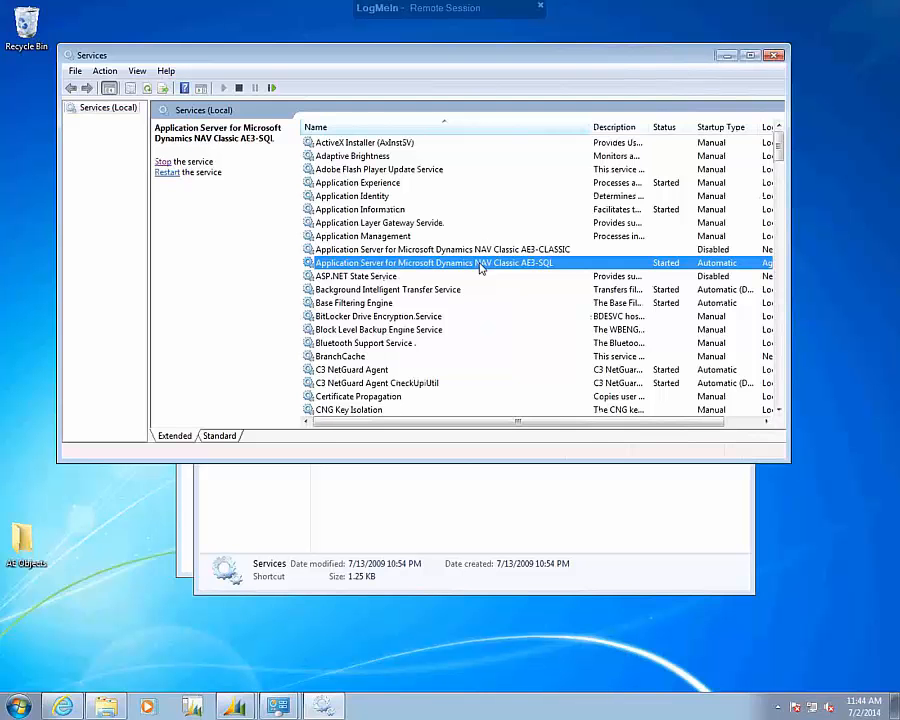
{"action": "left_click", "coordinate": [773, 56]}
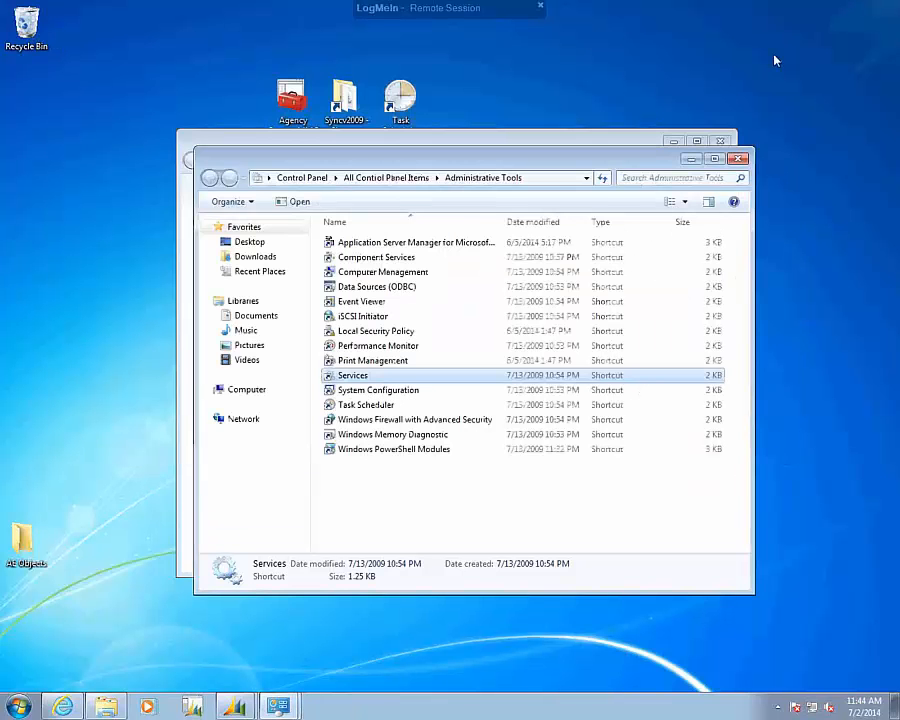
{"action": "left_click", "coordinate": [738, 159]}
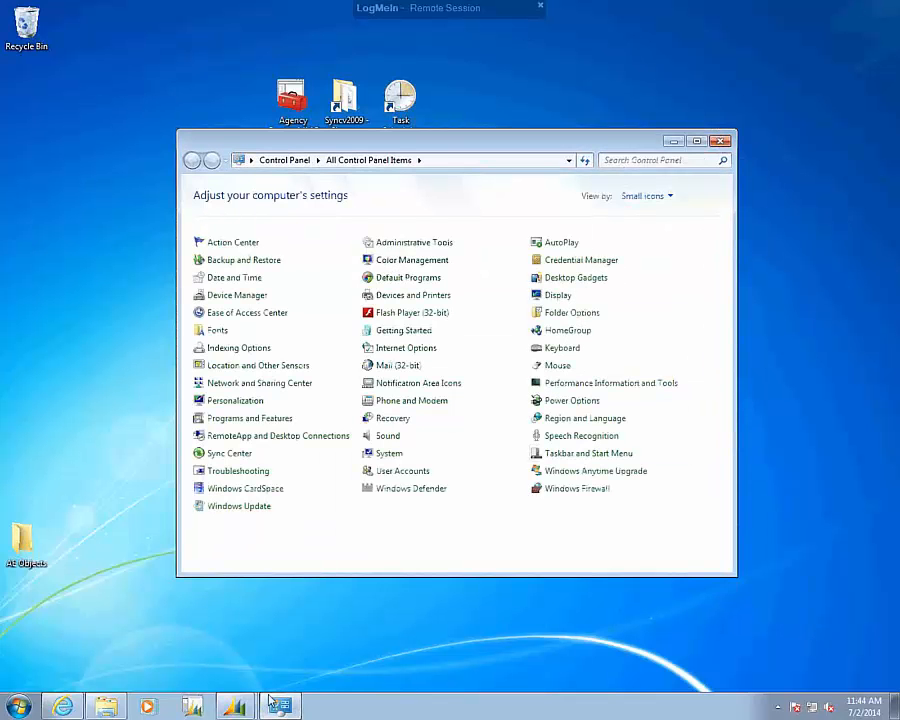
Bring up the Web Sync window to review its processed entries, and open the Out folder inside Syncv2009.
{"action": "mouse_move", "coordinate": [236, 707]}
{"action": "left_click", "coordinate": [221, 679]}
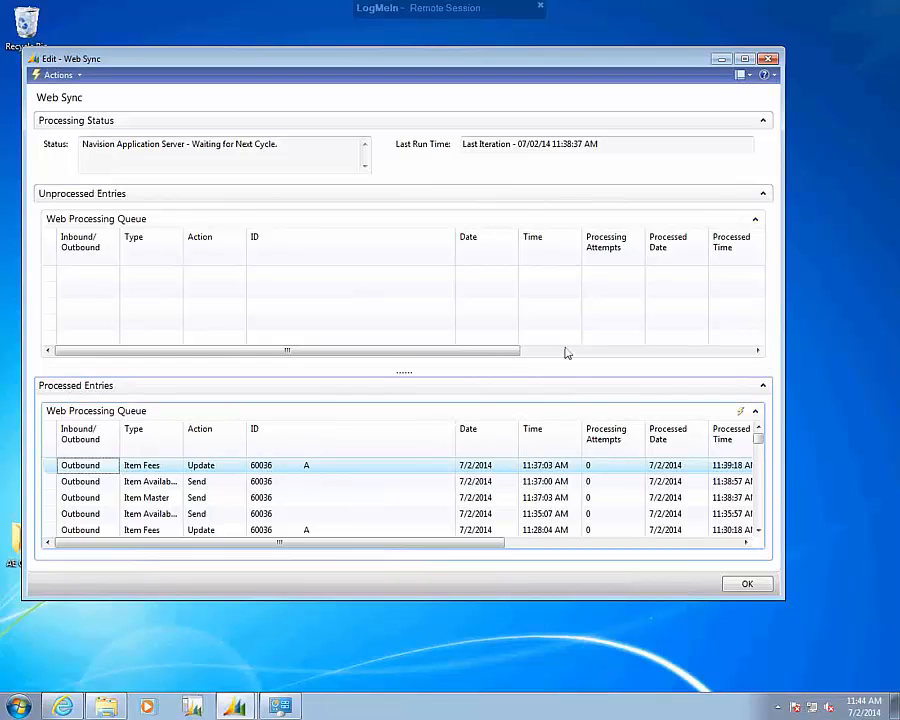
{"action": "left_click", "coordinate": [114, 707]}
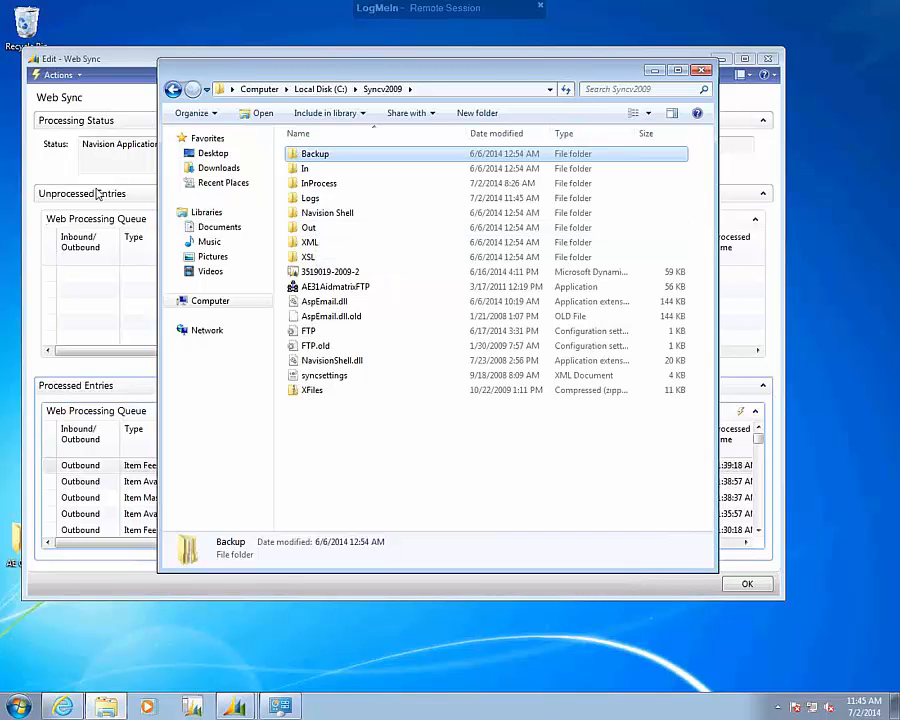
{"action": "double_click", "coordinate": [309, 229]}
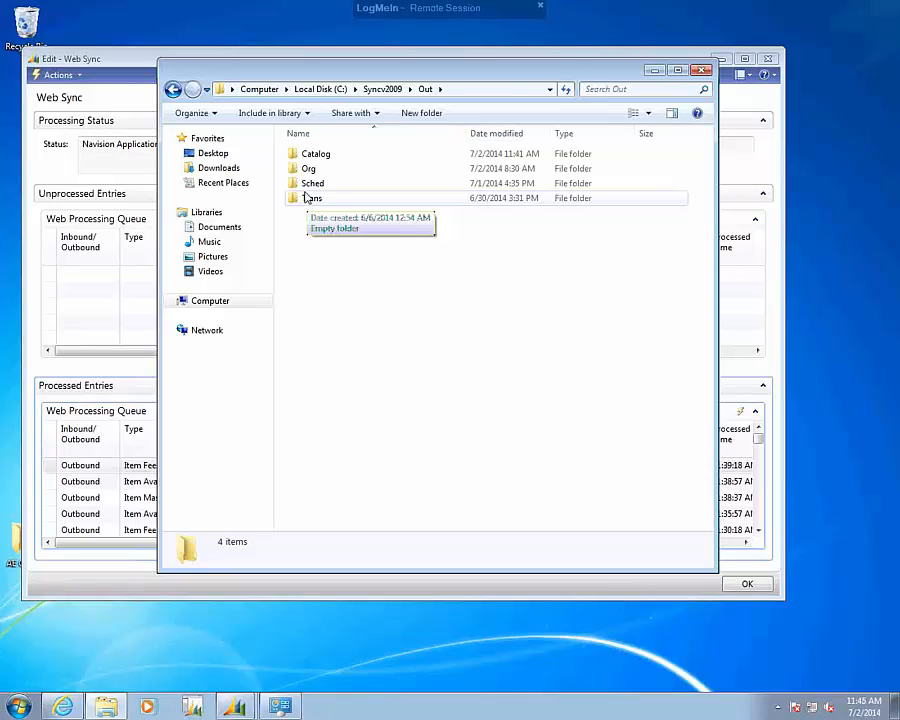
Examine the contents of the Catalog, Org, Sched and Trans subfolders of Out, and return to the Syncv2009 folder.
{"action": "double_click", "coordinate": [310, 158]}
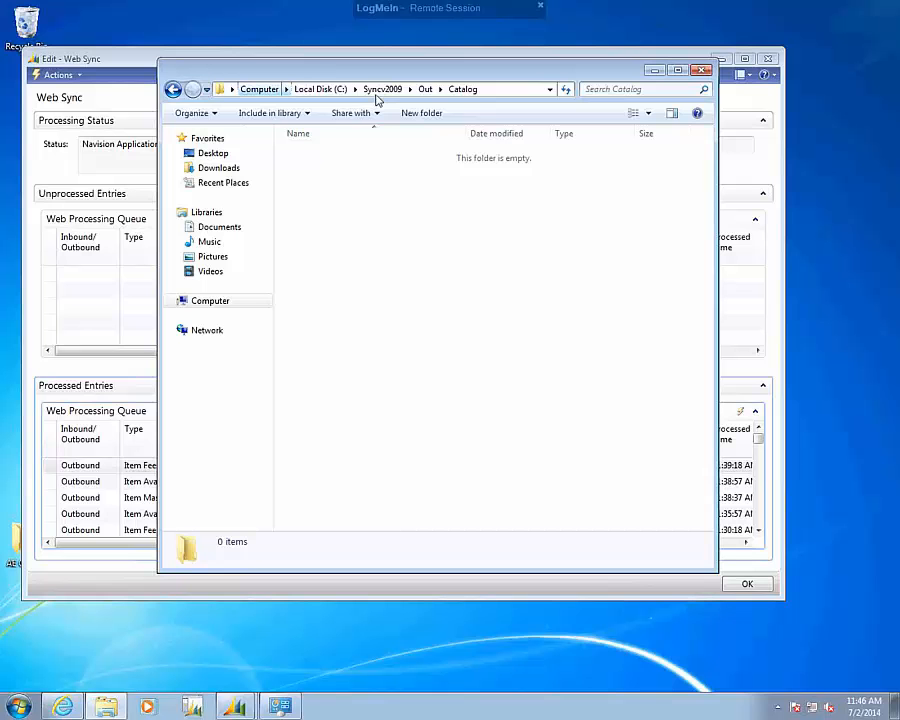
{"action": "left_click", "coordinate": [426, 89]}
{"action": "double_click", "coordinate": [309, 169]}
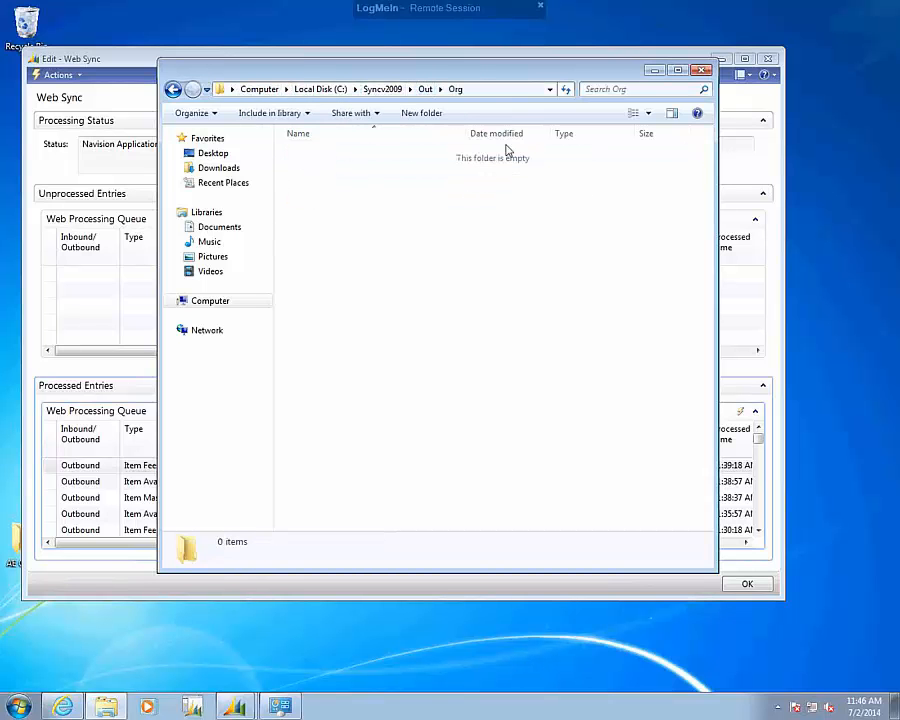
{"action": "left_click", "coordinate": [428, 92]}
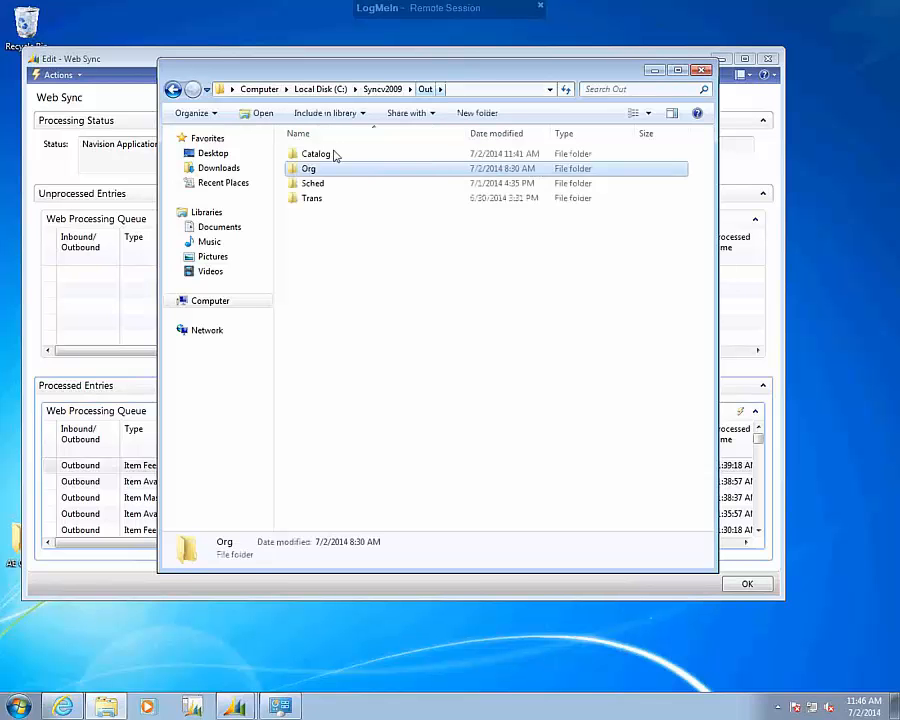
{"action": "double_click", "coordinate": [374, 186]}
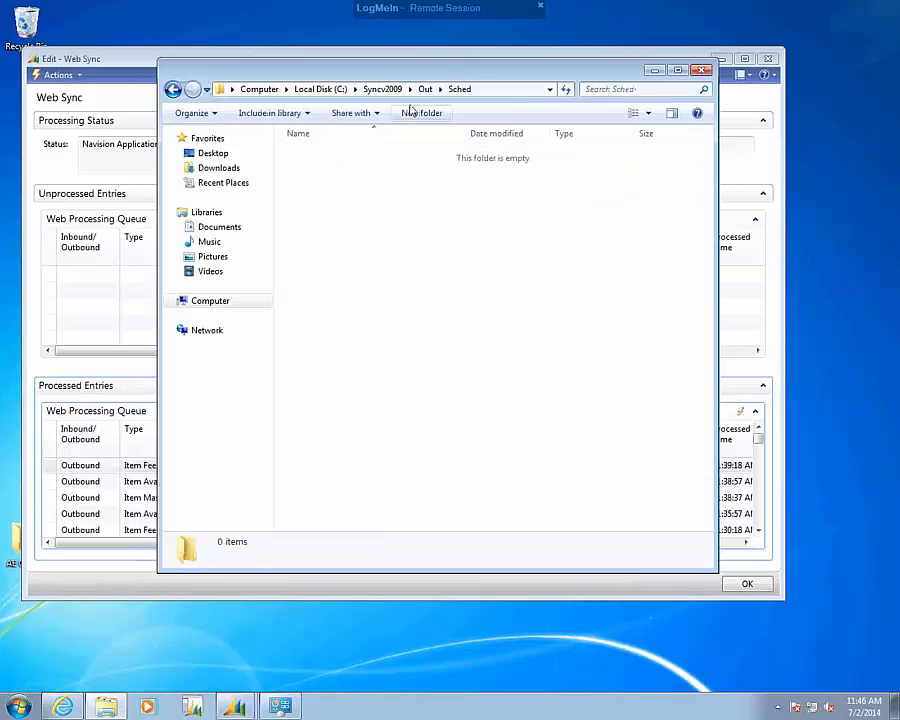
{"action": "left_click", "coordinate": [424, 90]}
{"action": "double_click", "coordinate": [310, 198]}
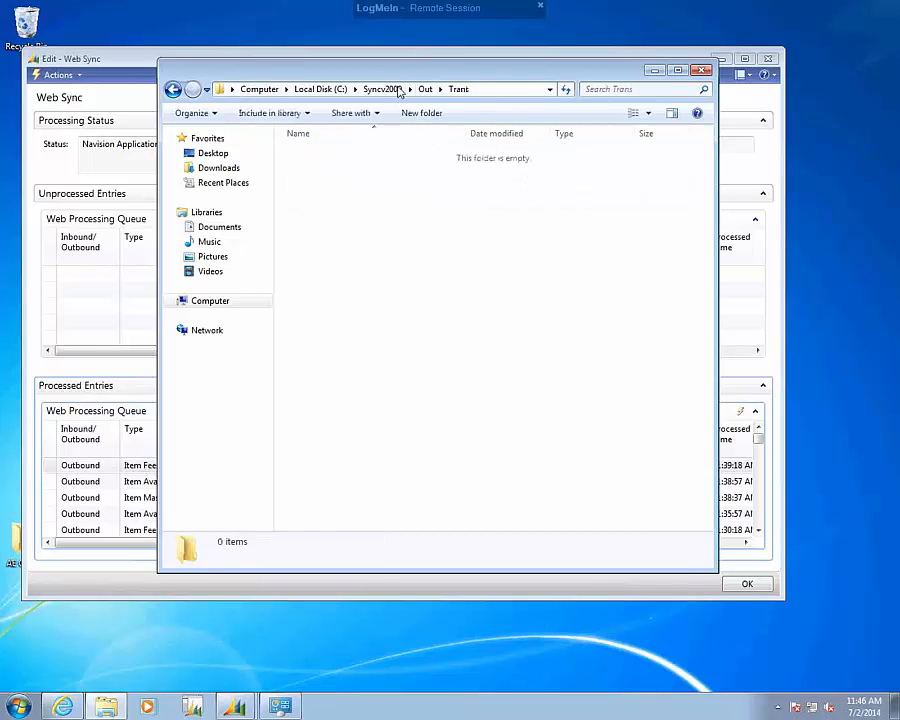
{"action": "left_click", "coordinate": [394, 90]}
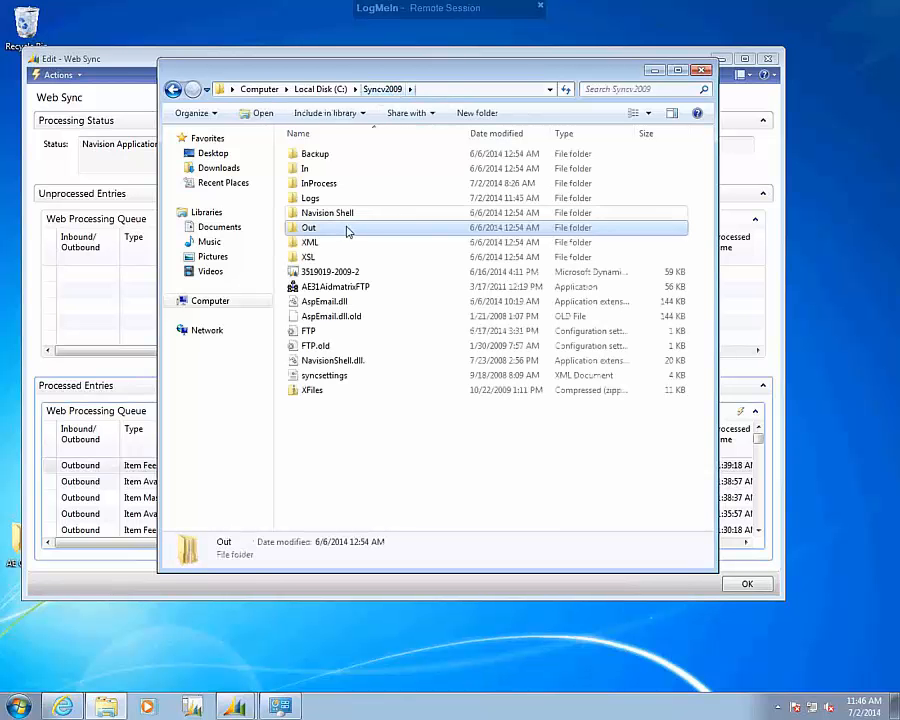
Open the Catalog folder under Backup, view the file ITF_0019_OUTBOUND11192 in the browser, and close its tab.
{"action": "double_click", "coordinate": [311, 157]}
{"action": "double_click", "coordinate": [311, 156]}
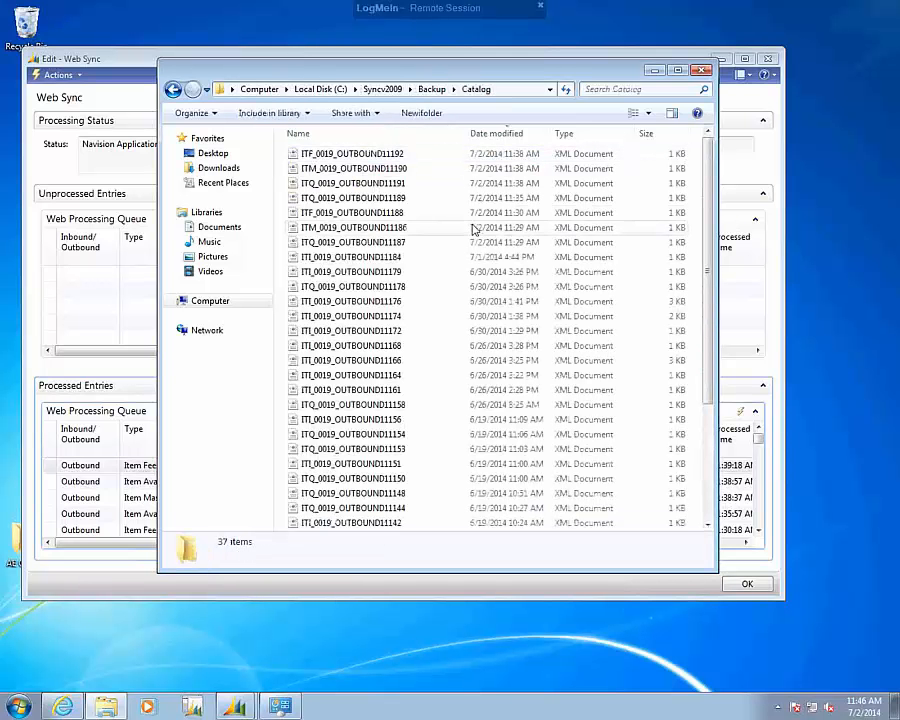
{"action": "double_click", "coordinate": [306, 155]}
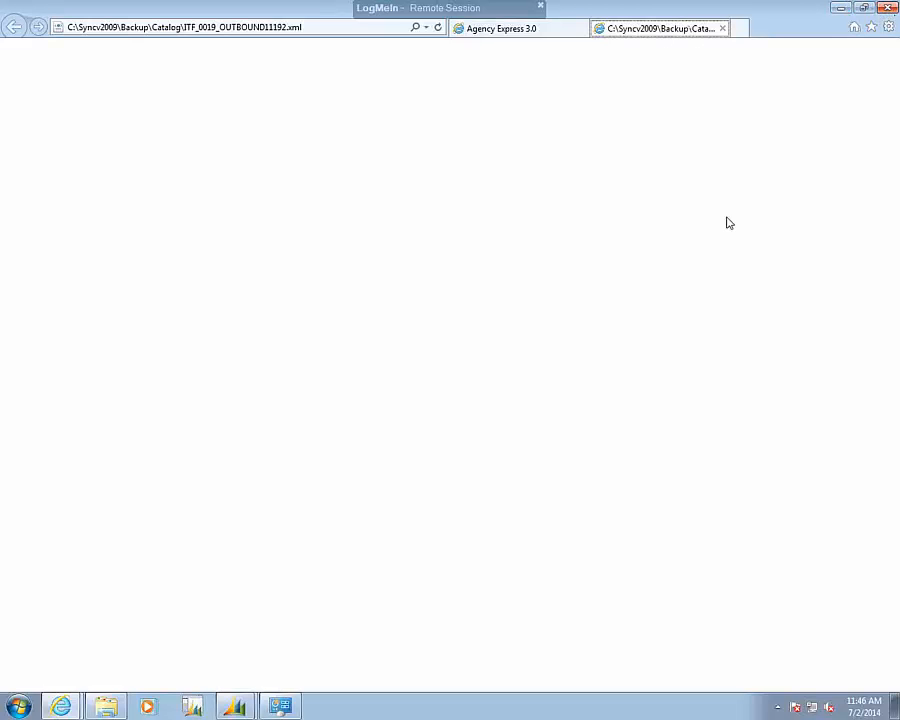
{"action": "key", "text": "ctrl+w"}
{"action": "left_click", "coordinate": [200, 710]}
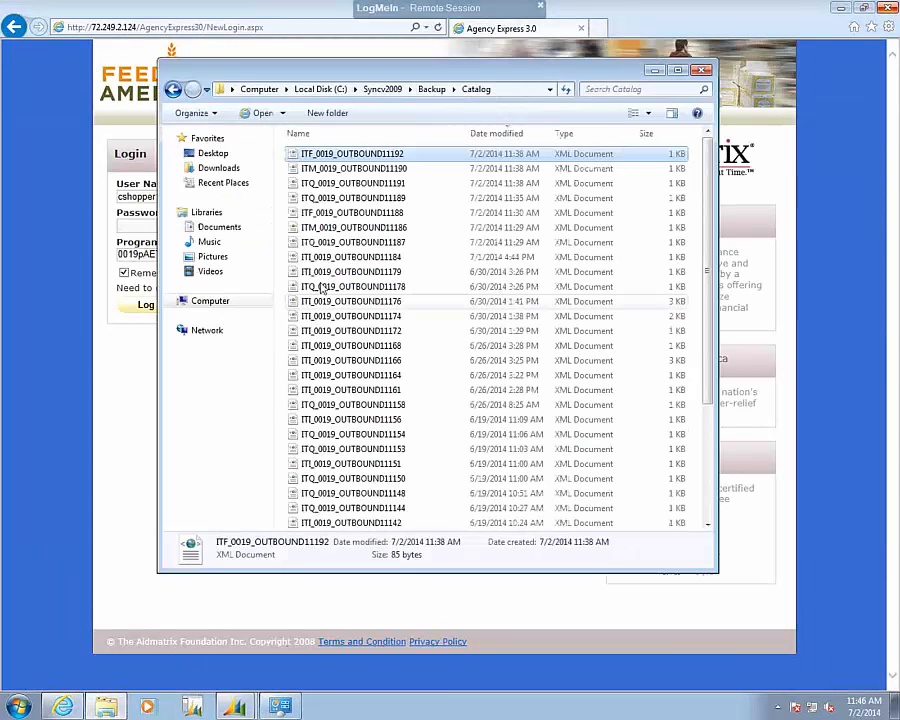
Open ITF_0019_OUTBOUND11192 in Notepad to read its item fee lines, and close it.
{"action": "right_click", "coordinate": [318, 156]}
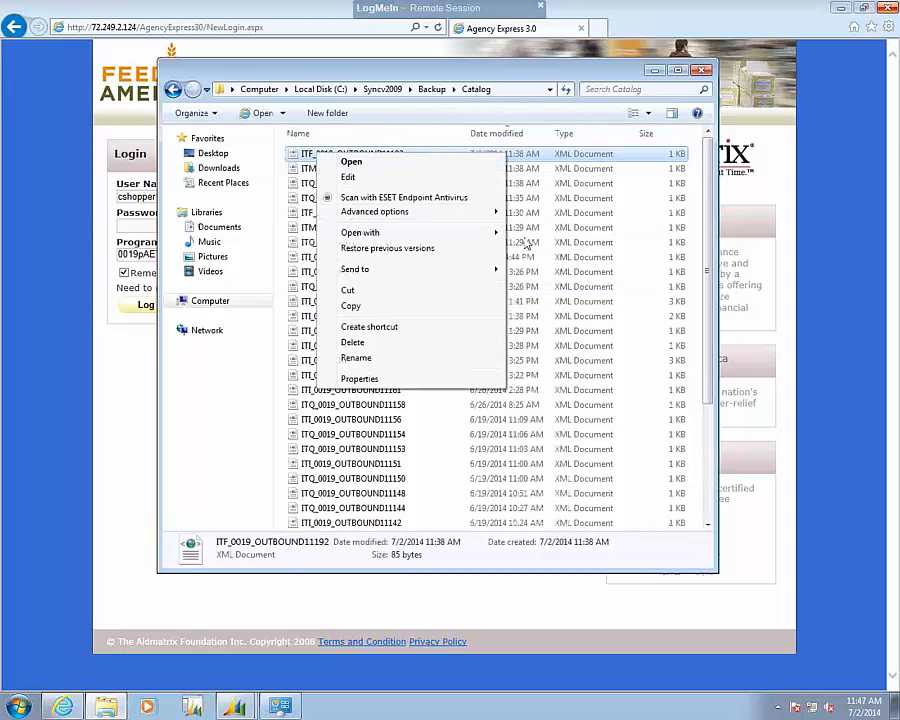
{"action": "mouse_move", "coordinate": [489, 242]}
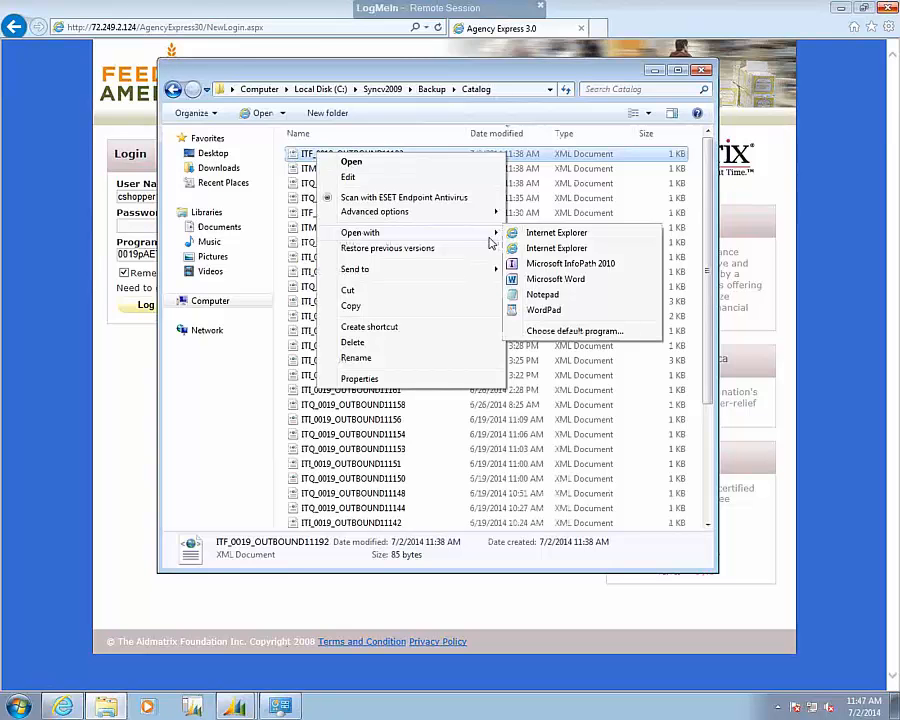
{"action": "left_click", "coordinate": [540, 295]}
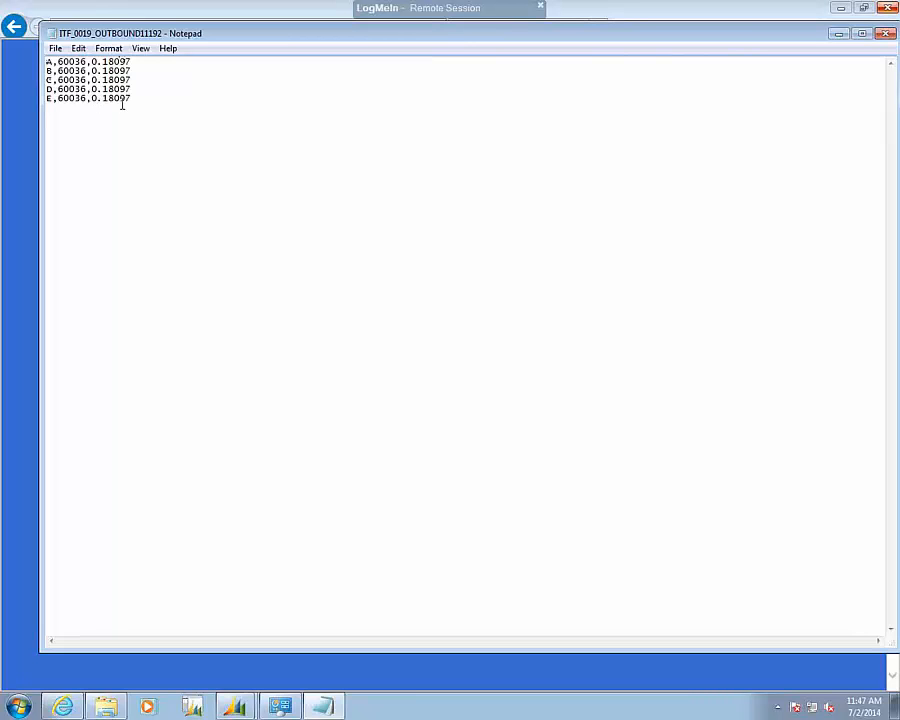
{"action": "left_click", "coordinate": [886, 38]}
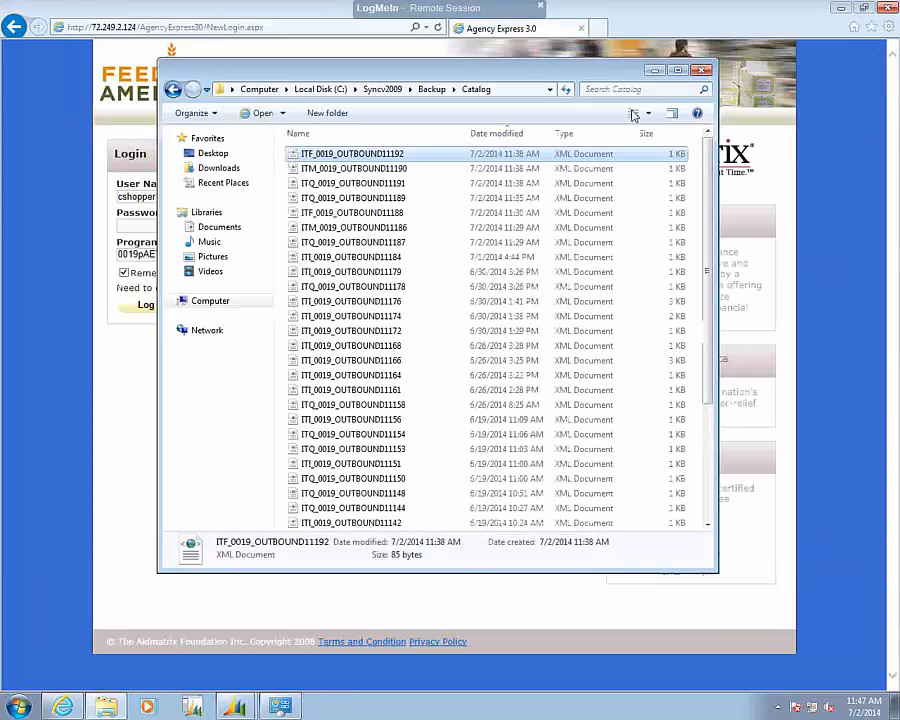
View the item master file ITM_0019_OUTBOUND11190 in the browser, close its tab, and return to the backup Catalog folder.
{"action": "left_click", "coordinate": [397, 170]}
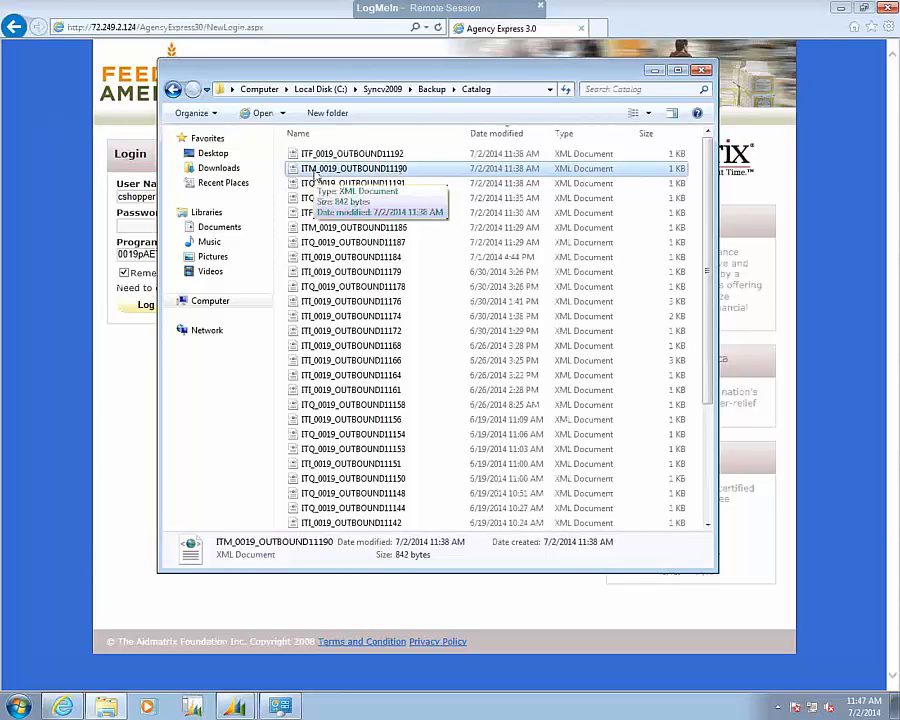
{"action": "double_click", "coordinate": [321, 172]}
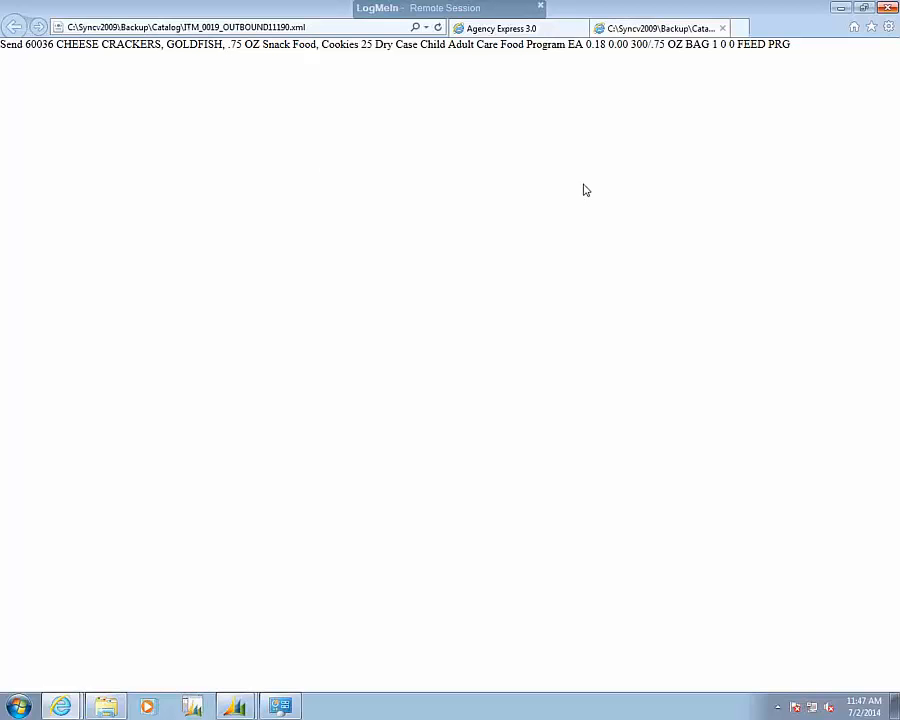
{"action": "left_click", "coordinate": [888, 8]}
{"action": "left_click", "coordinate": [502, 359]}
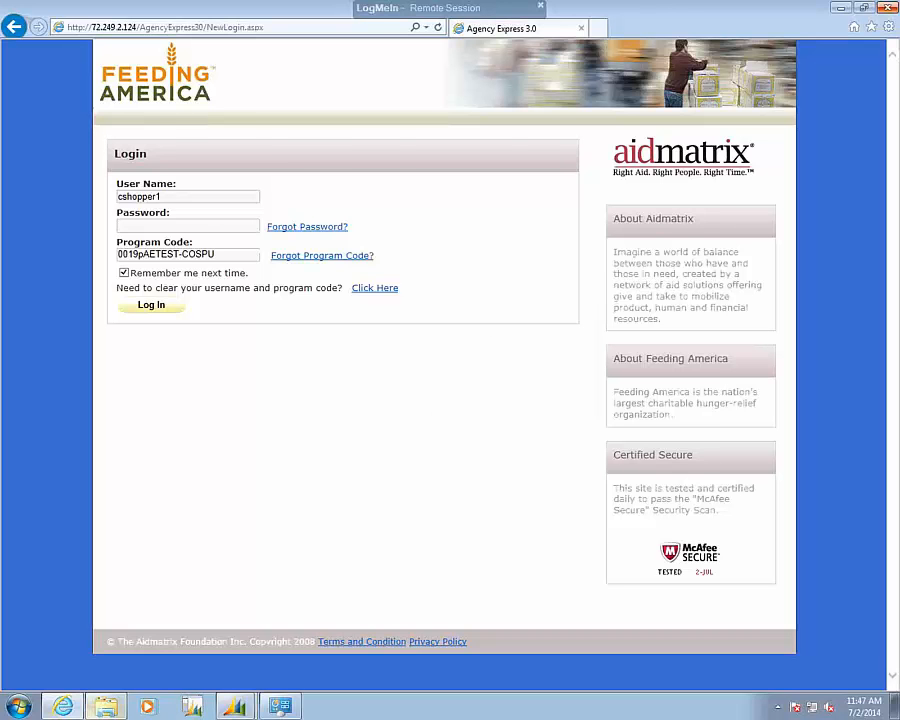
{"action": "left_click", "coordinate": [105, 707]}
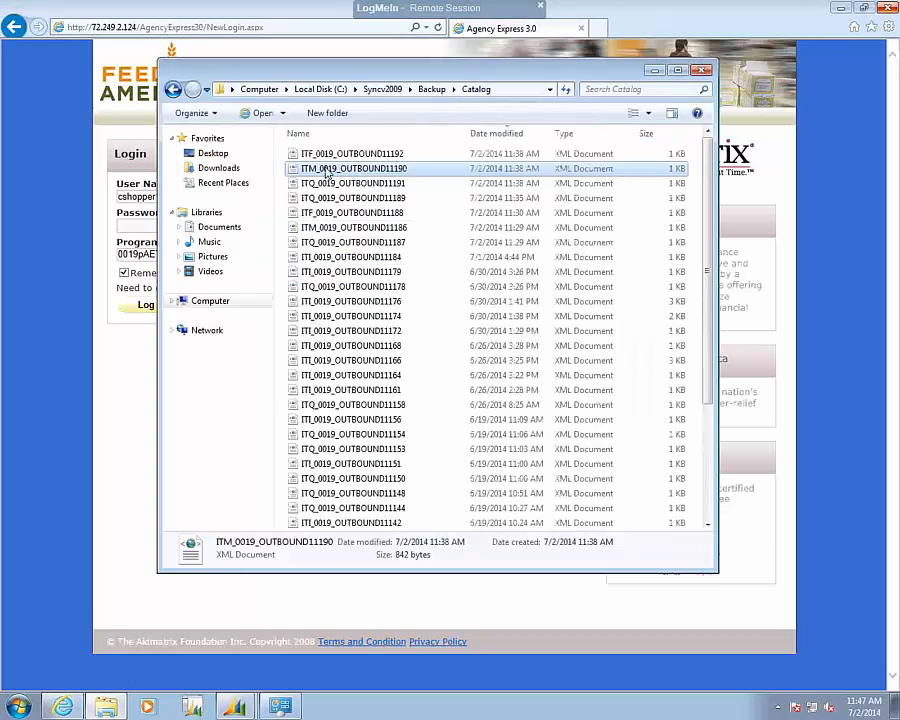
Open the item master file ITM_0019_OUTBOUND11190 in Notepad to read its item fields, and close it.
{"action": "right_click", "coordinate": [341, 170]}
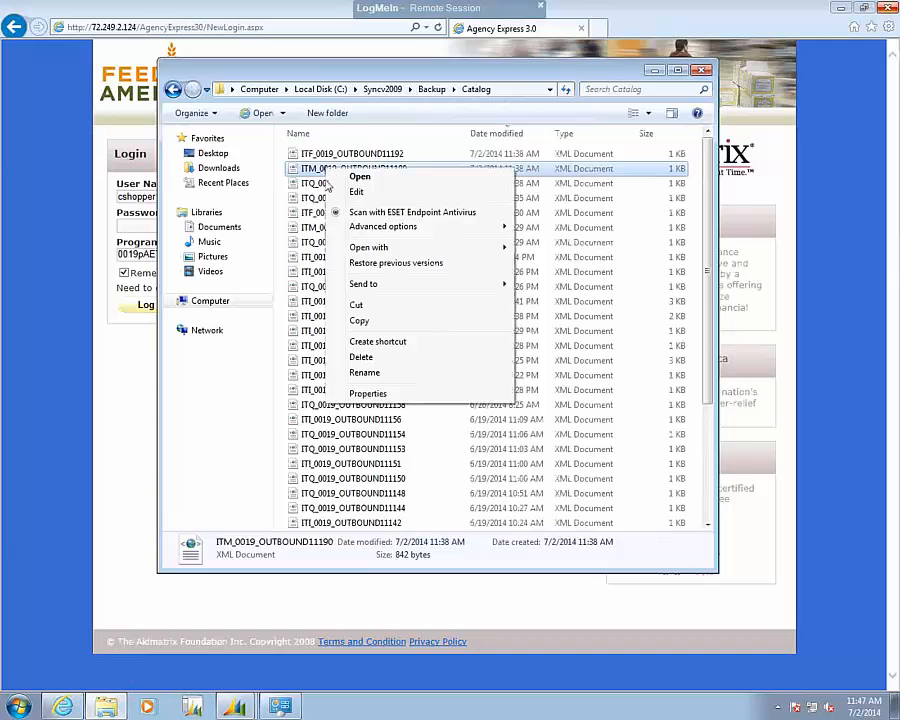
{"action": "mouse_move", "coordinate": [380, 247]}
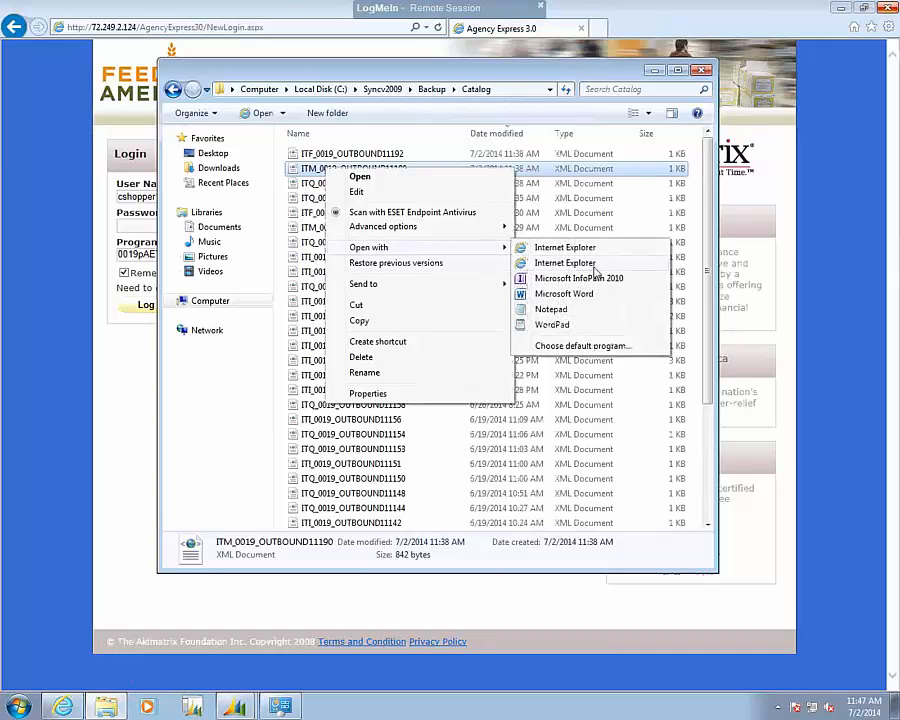
{"action": "left_click", "coordinate": [564, 309]}
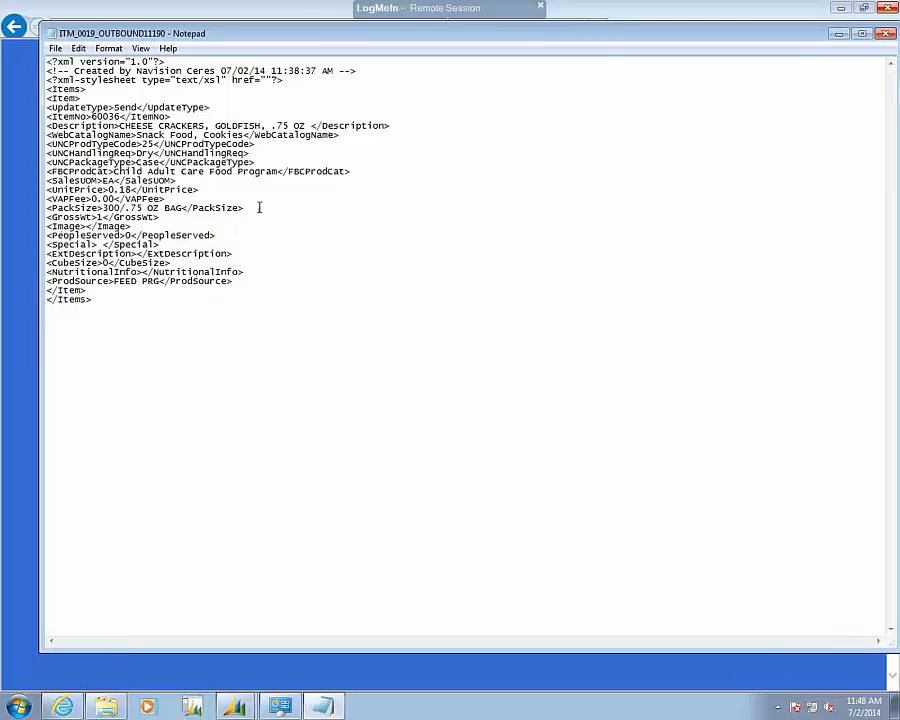
{"action": "left_click", "coordinate": [886, 35]}
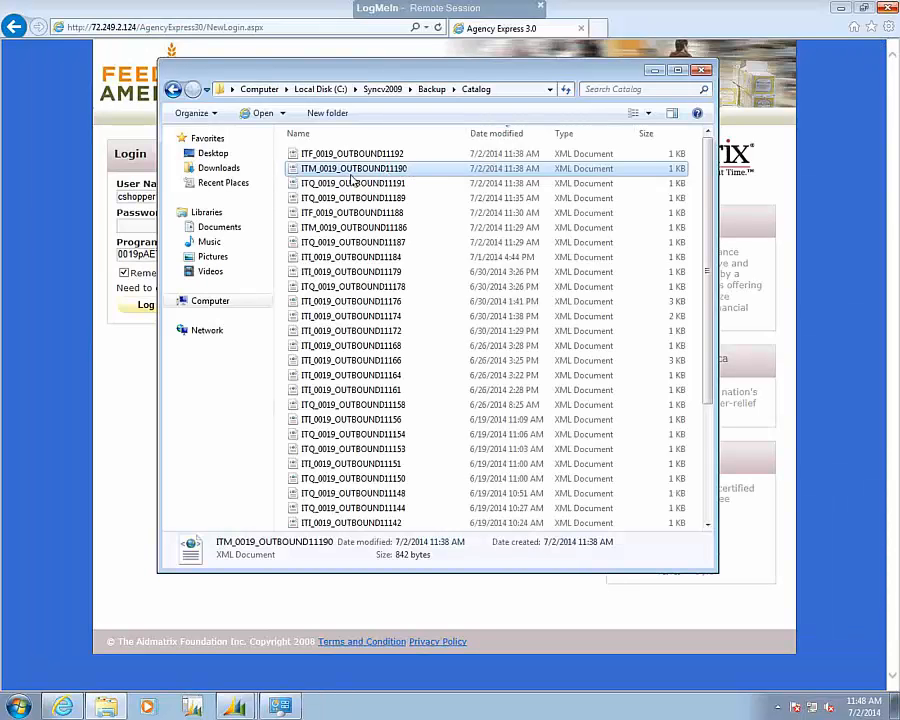
Open ITQ_0019_OUTBOUND11191 in Notepad to read its item quantity line, and close it.
{"action": "left_click", "coordinate": [337, 187]}
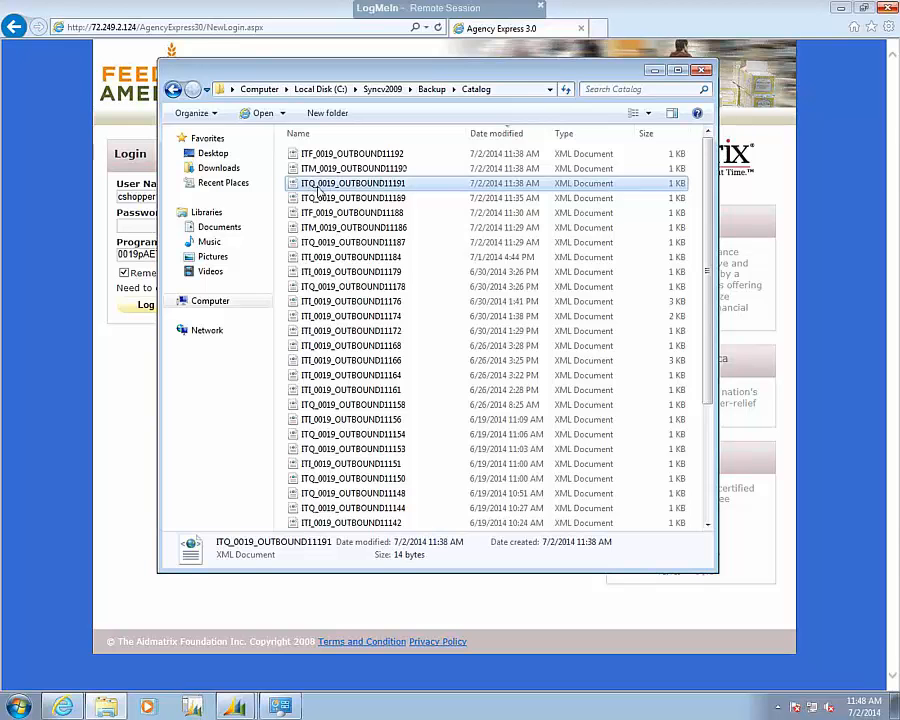
{"action": "right_click", "coordinate": [318, 190]}
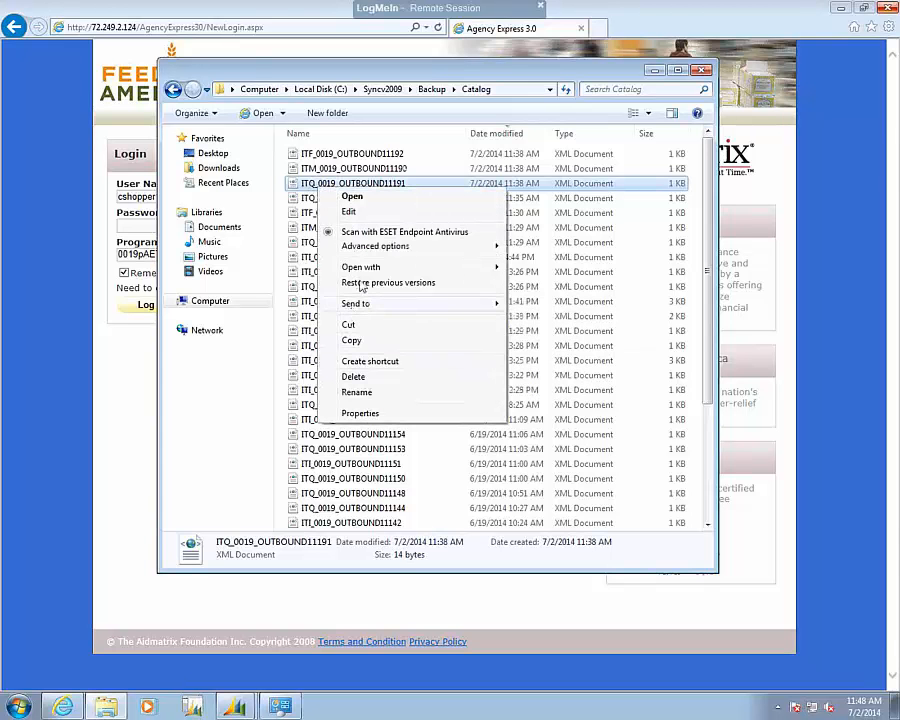
{"action": "mouse_move", "coordinate": [392, 268]}
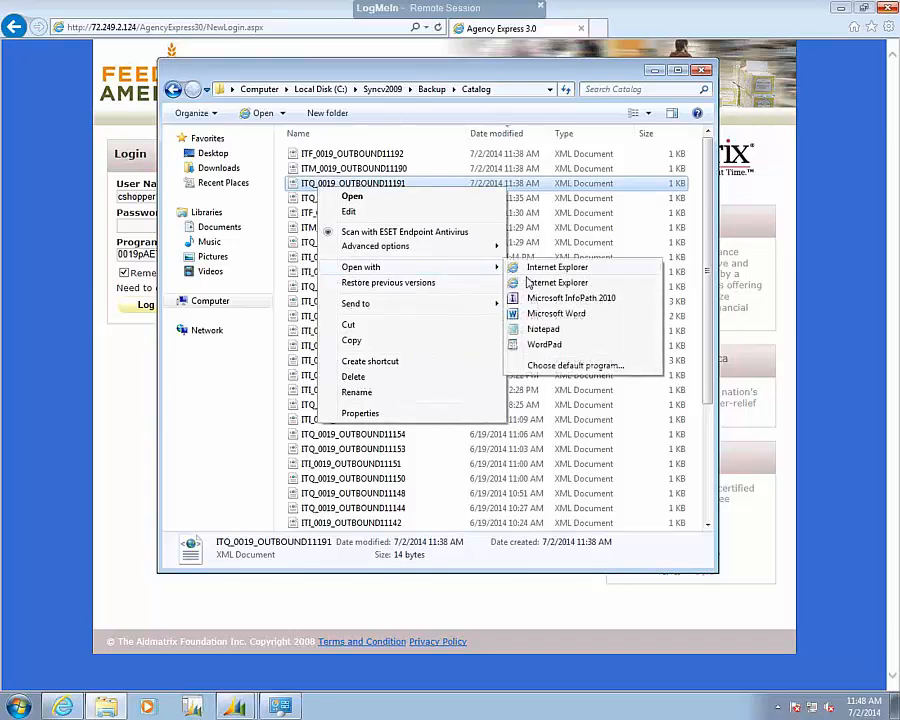
{"action": "left_click", "coordinate": [543, 329]}
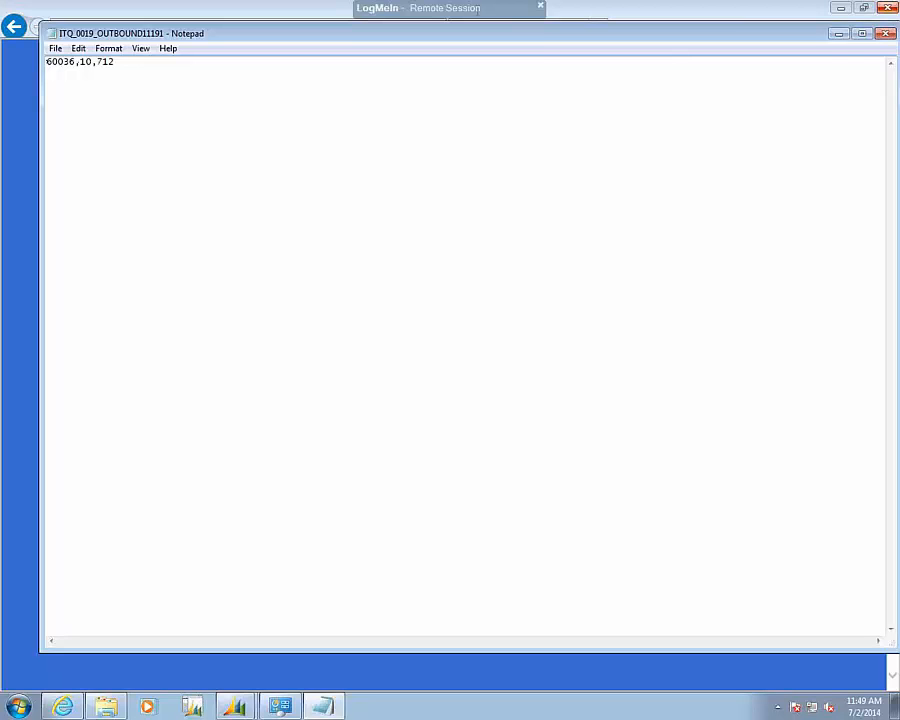
{"action": "left_click", "coordinate": [885, 36]}
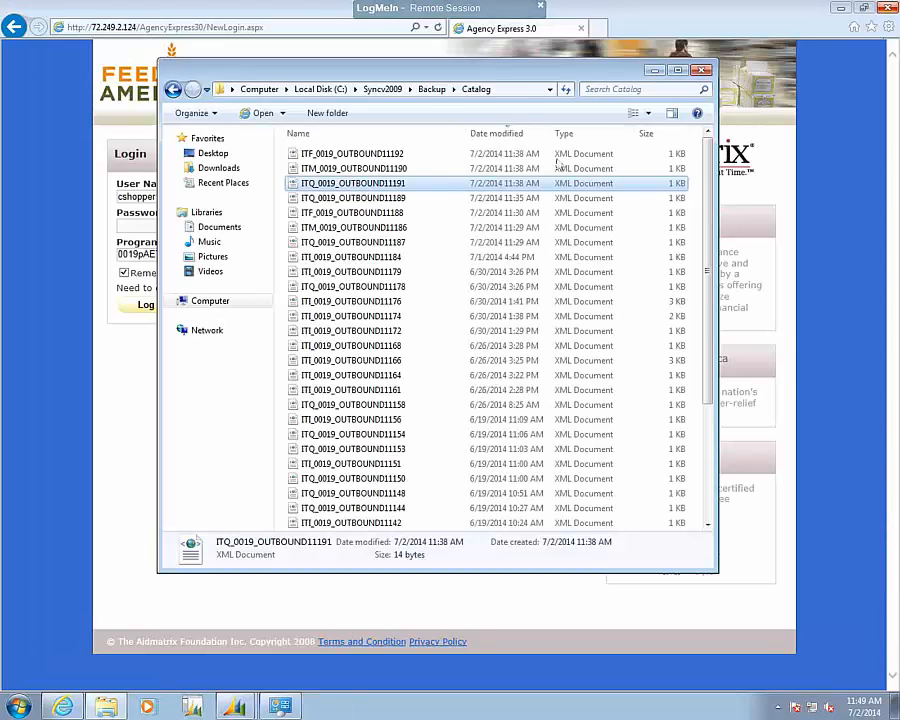
Open the Org folder under Backup and sort its files by date modified, newest first.
{"action": "left_click", "coordinate": [432, 89]}
{"action": "double_click", "coordinate": [312, 170]}
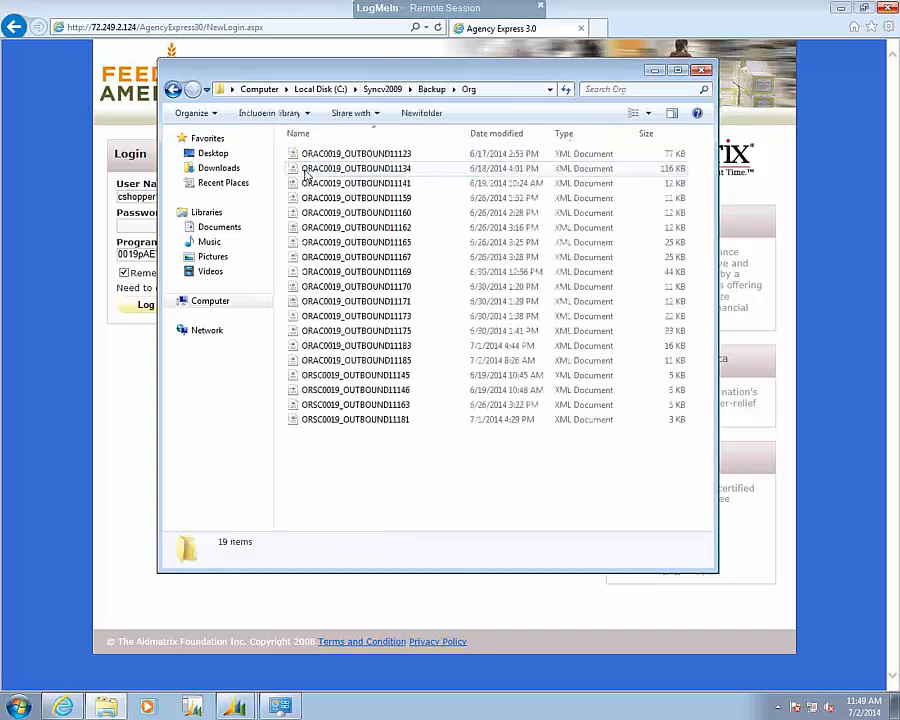
{"action": "left_click", "coordinate": [478, 134]}
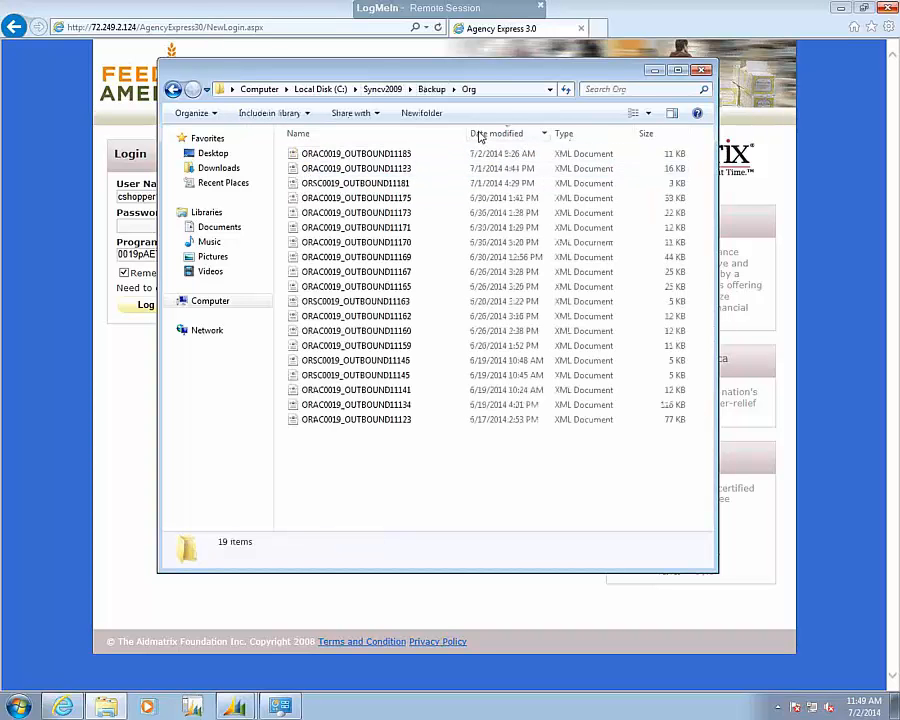
View ORAC0019_OUTBOUND11185 in the browser through to its end, close its tab, and return to the backup Org folder.
{"action": "double_click", "coordinate": [354, 156]}
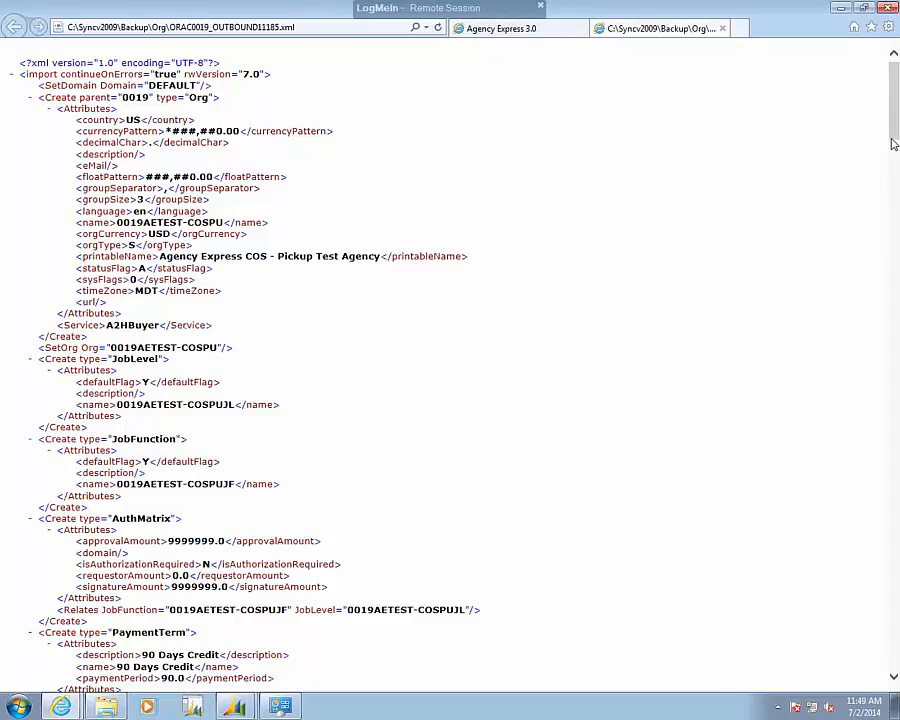
{"action": "left_click_drag", "start_coordinate": [893, 132], "coordinate": [897, 172]}
{"action": "scroll", "coordinate": [505, 263], "scroll_direction": "down", "scroll_amount": 5}
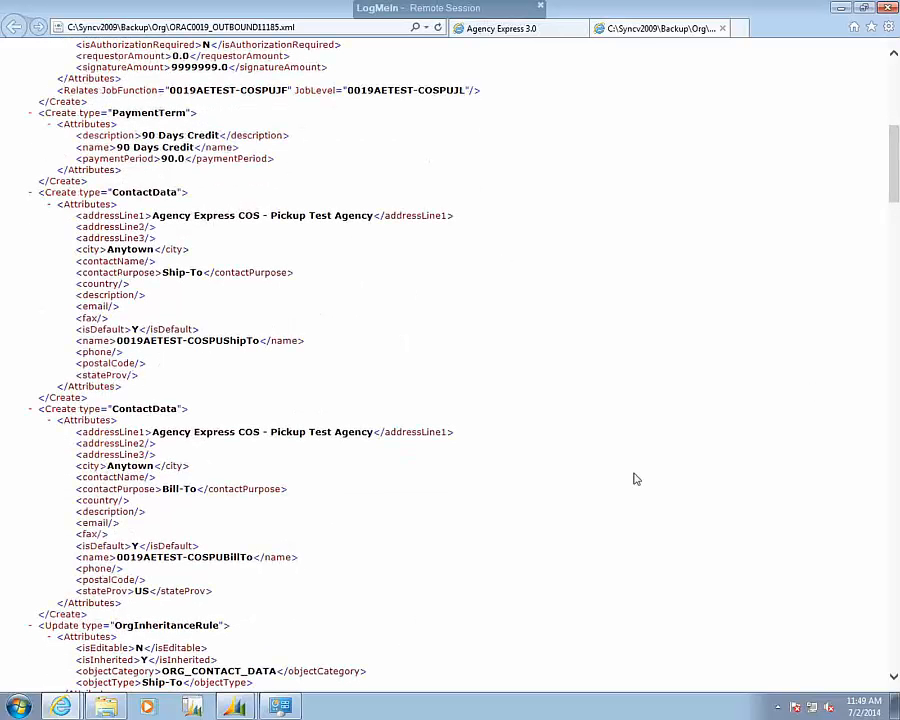
{"action": "left_click_drag", "start_coordinate": [895, 207], "coordinate": [895, 558]}
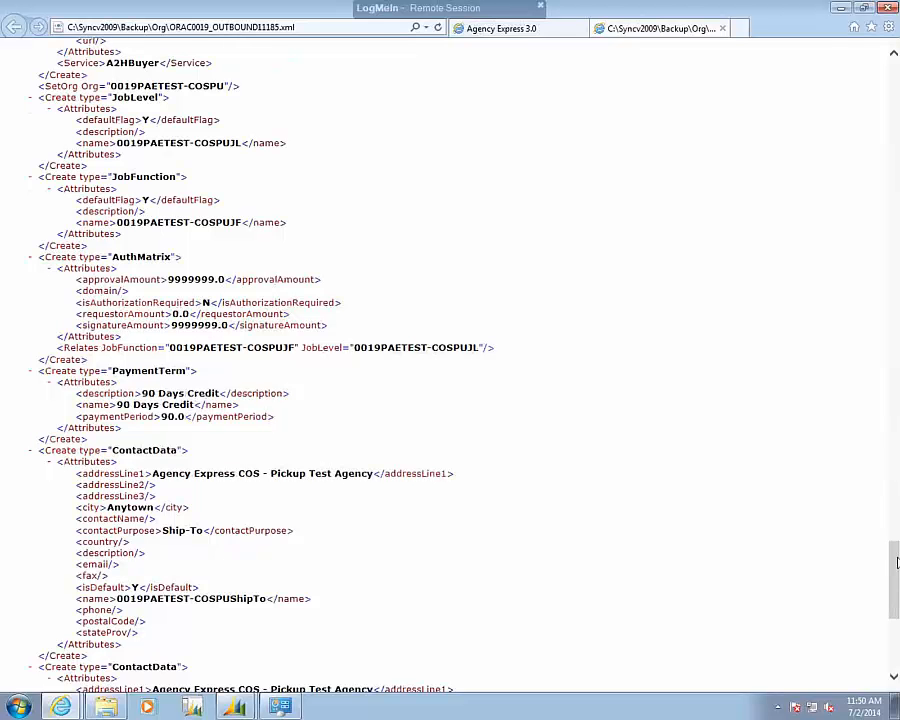
{"action": "left_click_drag", "start_coordinate": [897, 624], "coordinate": [898, 662]}
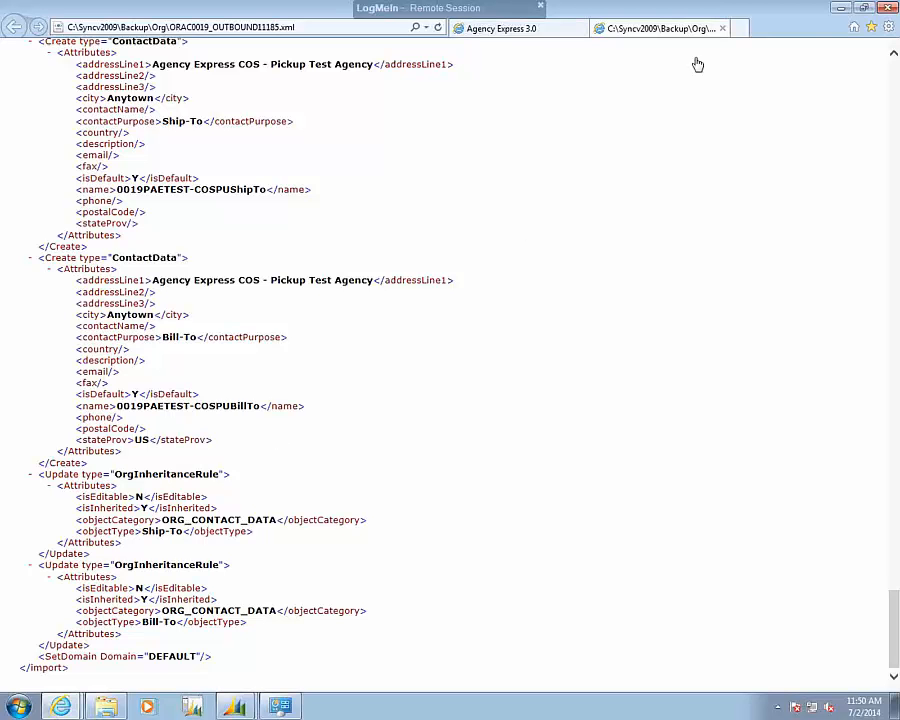
{"action": "left_click", "coordinate": [722, 29]}
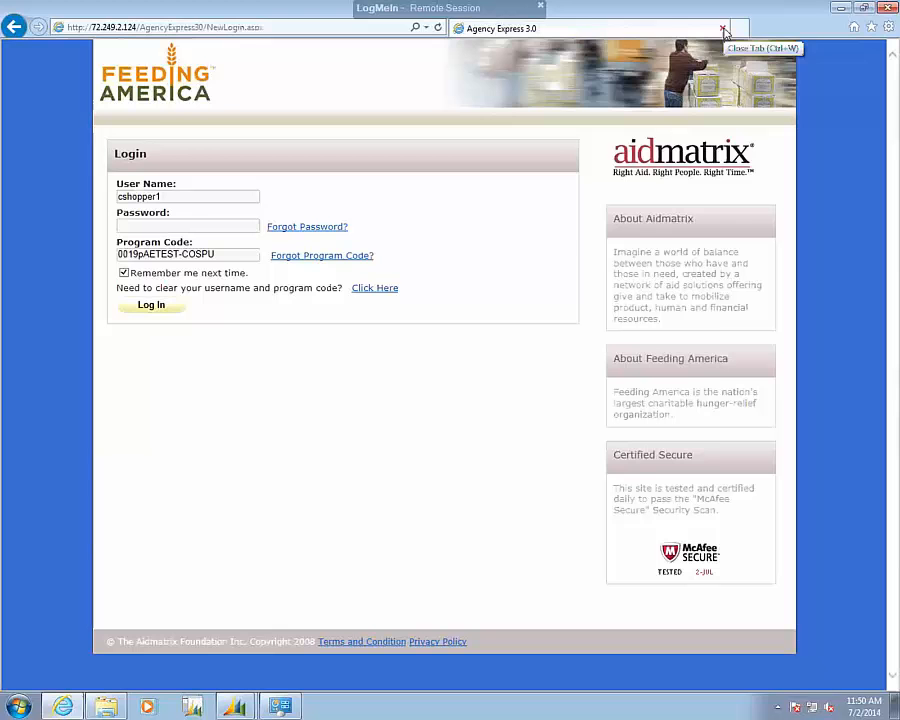
{"action": "left_click", "coordinate": [117, 710]}
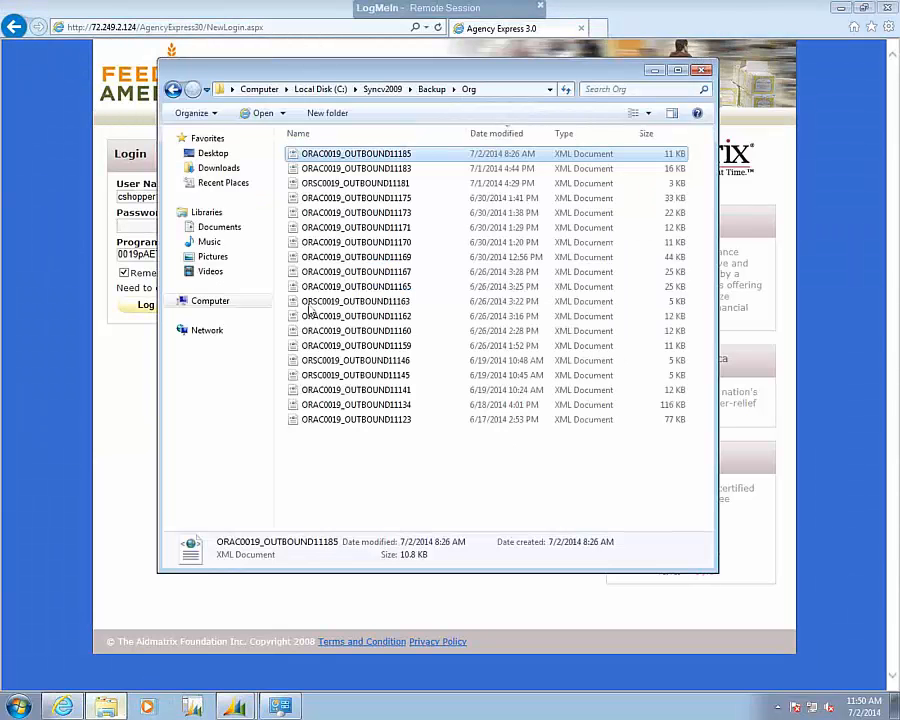
Go back to the backup Catalog folder, view ITI_0019_OUTBOUND11184 in the browser, and close its tab.
{"action": "left_click", "coordinate": [430, 90]}
{"action": "double_click", "coordinate": [315, 155]}
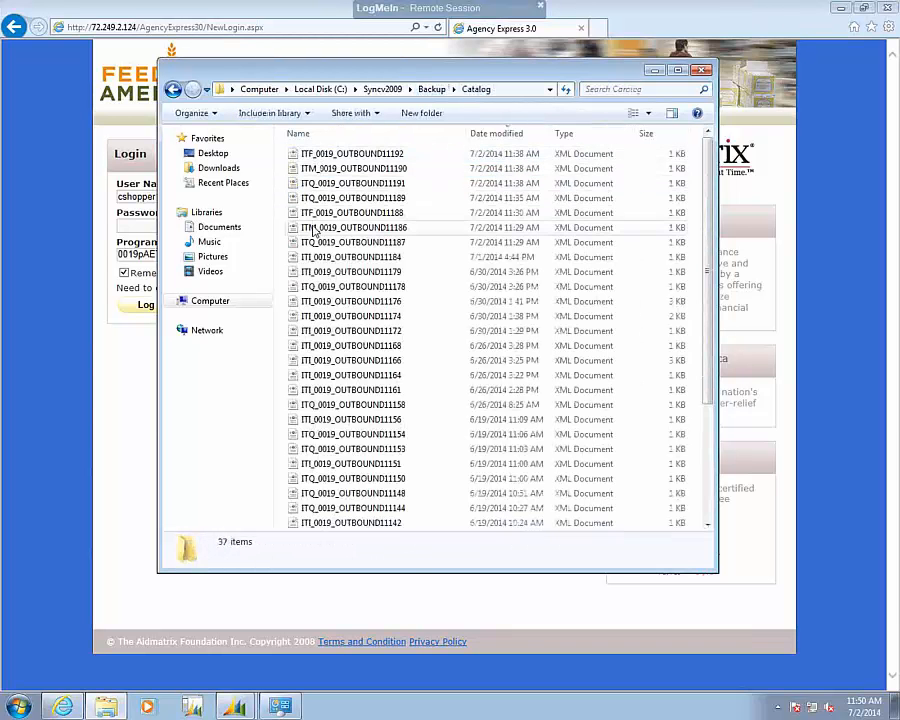
{"action": "left_click", "coordinate": [335, 258]}
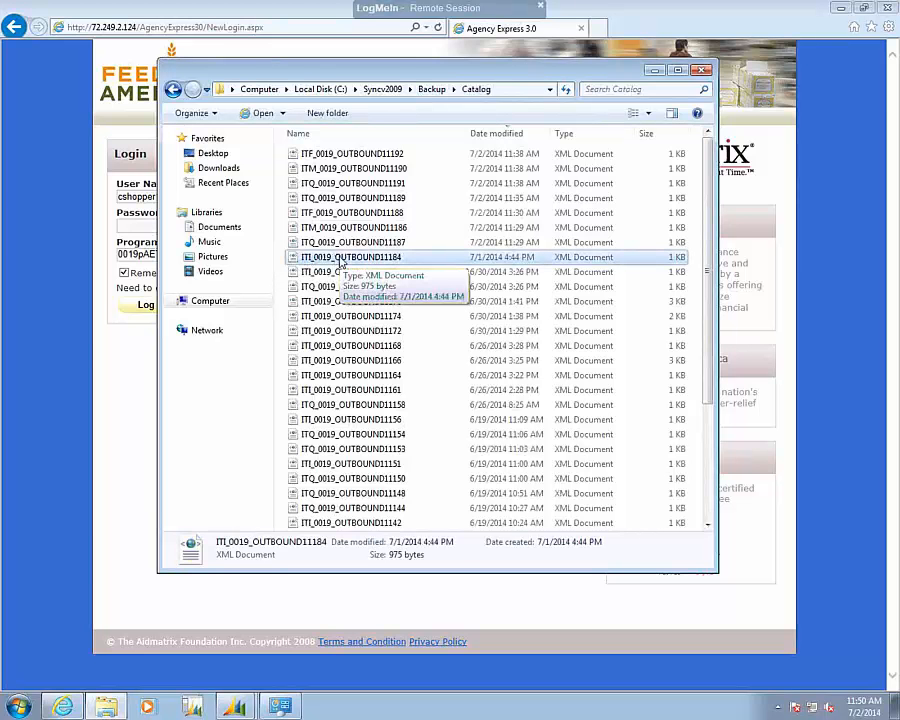
{"action": "double_click", "coordinate": [340, 259]}
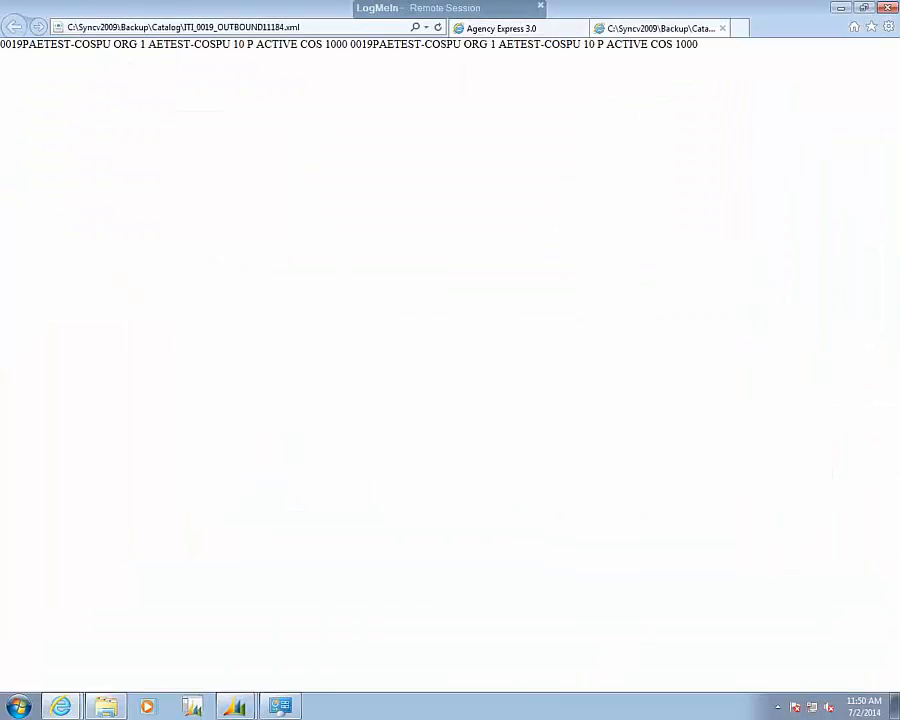
{"action": "left_click", "coordinate": [722, 28]}
{"action": "left_click", "coordinate": [107, 707]}
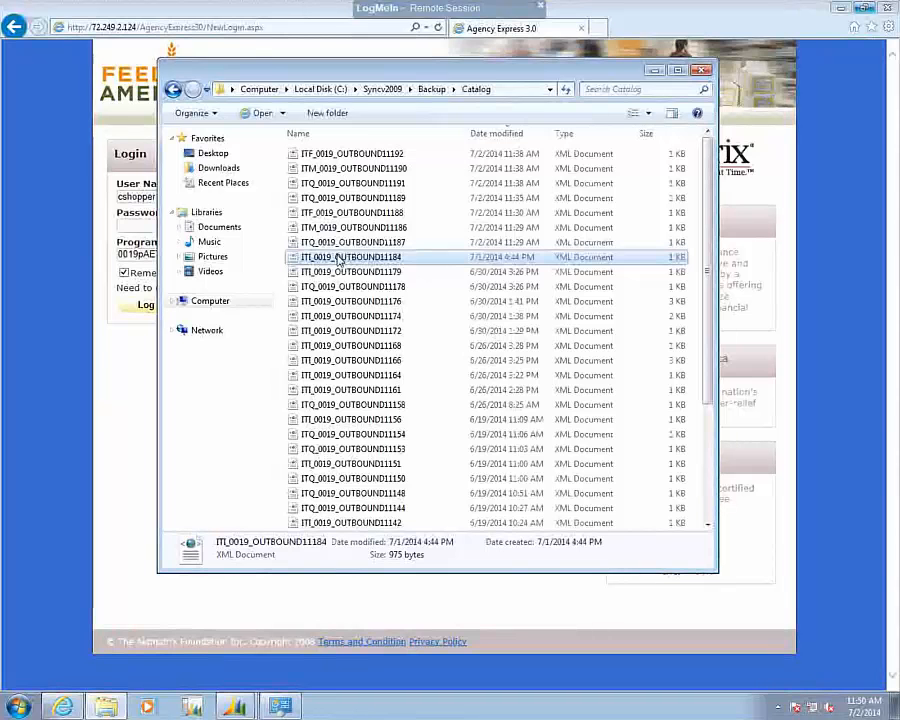
Open ITI_0019_OUTBOUND11184 in Notepad to read its agency information fields.
{"action": "right_click", "coordinate": [339, 258]}
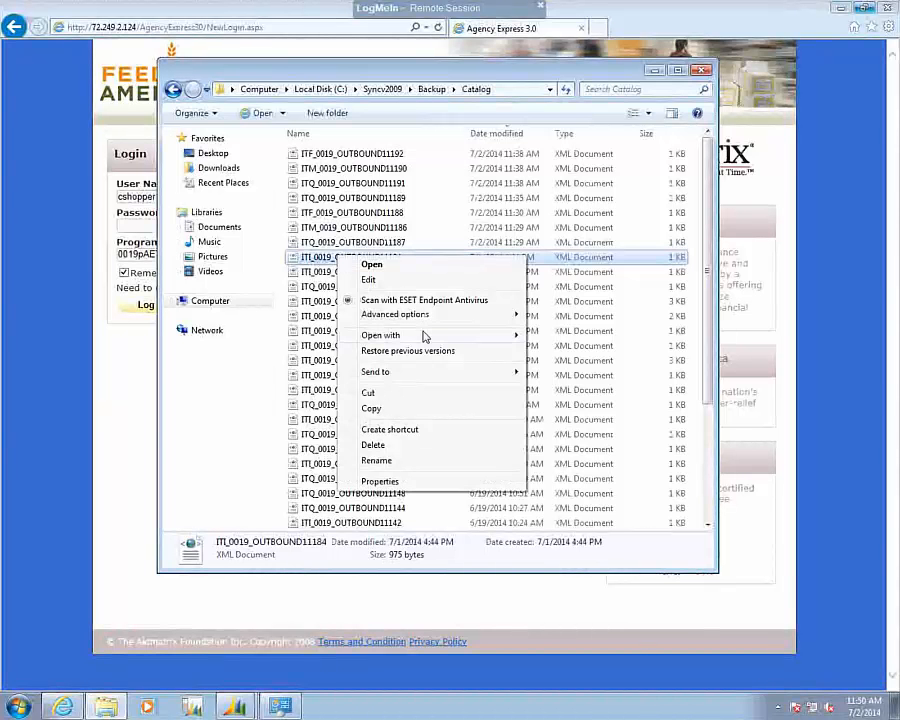
{"action": "mouse_move", "coordinate": [444, 335]}
{"action": "left_click", "coordinate": [565, 397]}
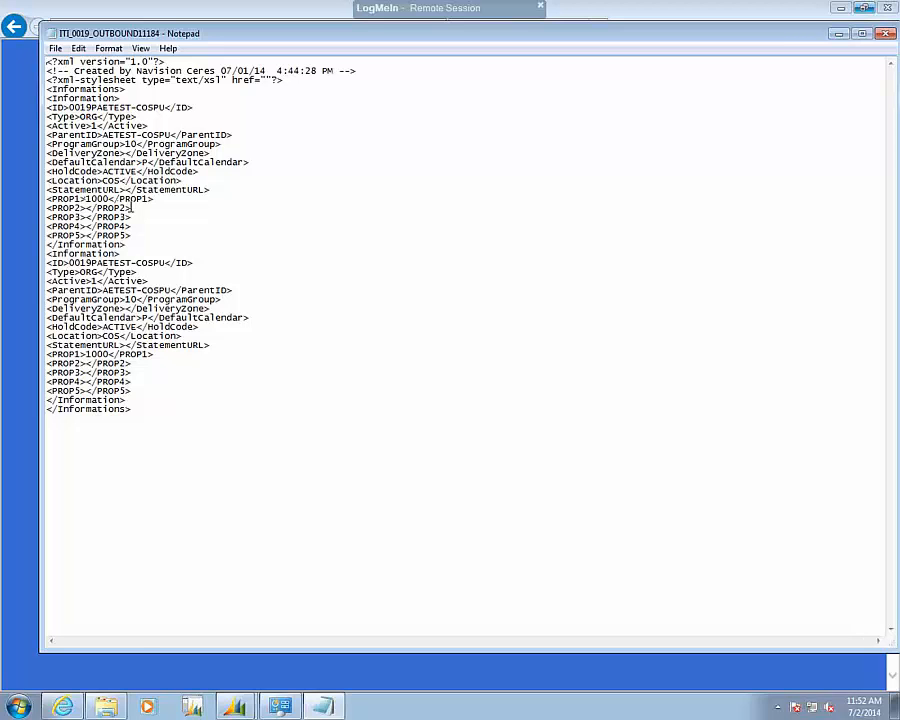
Switch to Microsoft Dynamics NAV and open the Agencies list under Agency Relations.
{"action": "left_click", "coordinate": [231, 710]}
{"action": "left_click", "coordinate": [218, 652]}
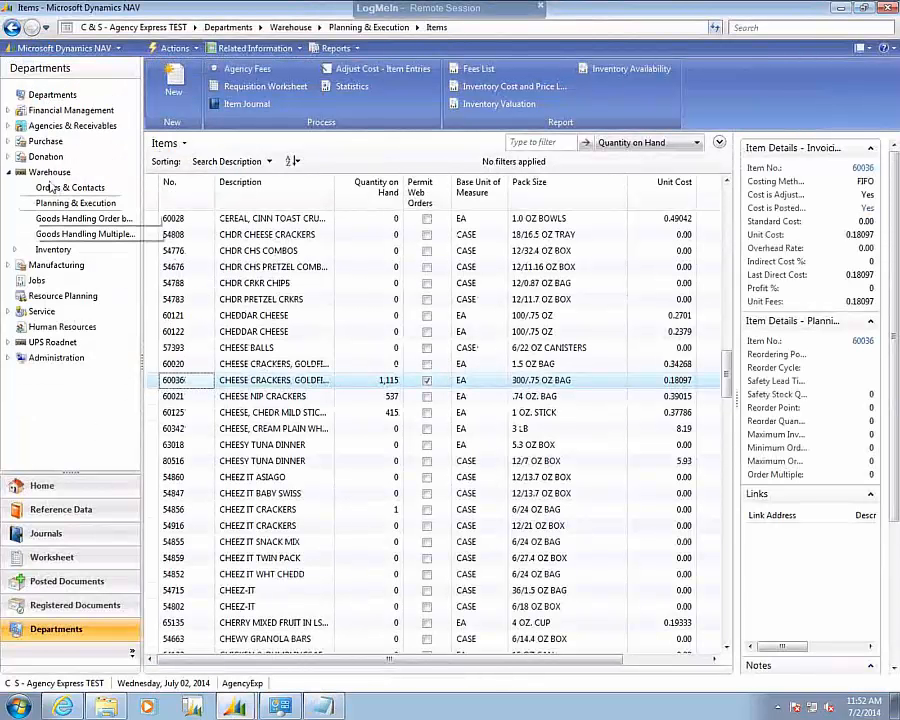
{"action": "left_click", "coordinate": [46, 128]}
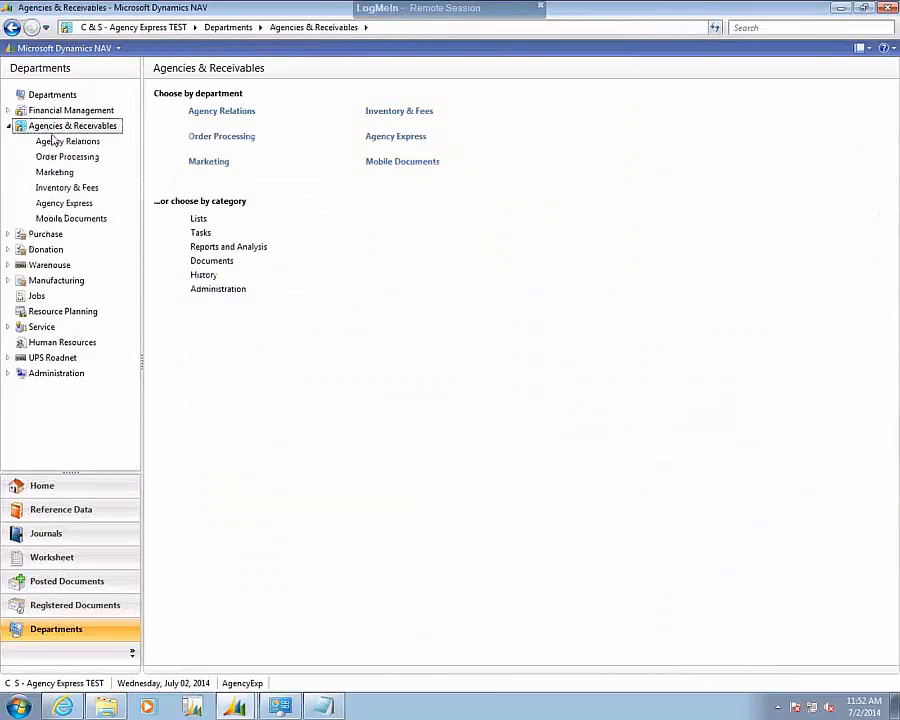
{"action": "left_click", "coordinate": [55, 145]}
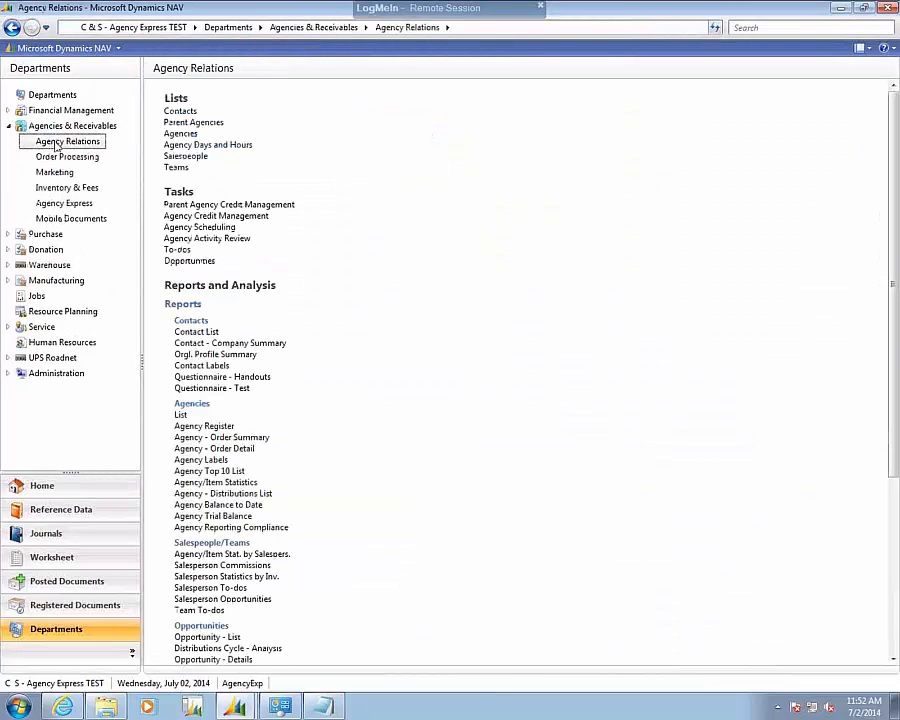
{"action": "left_click", "coordinate": [178, 133]}
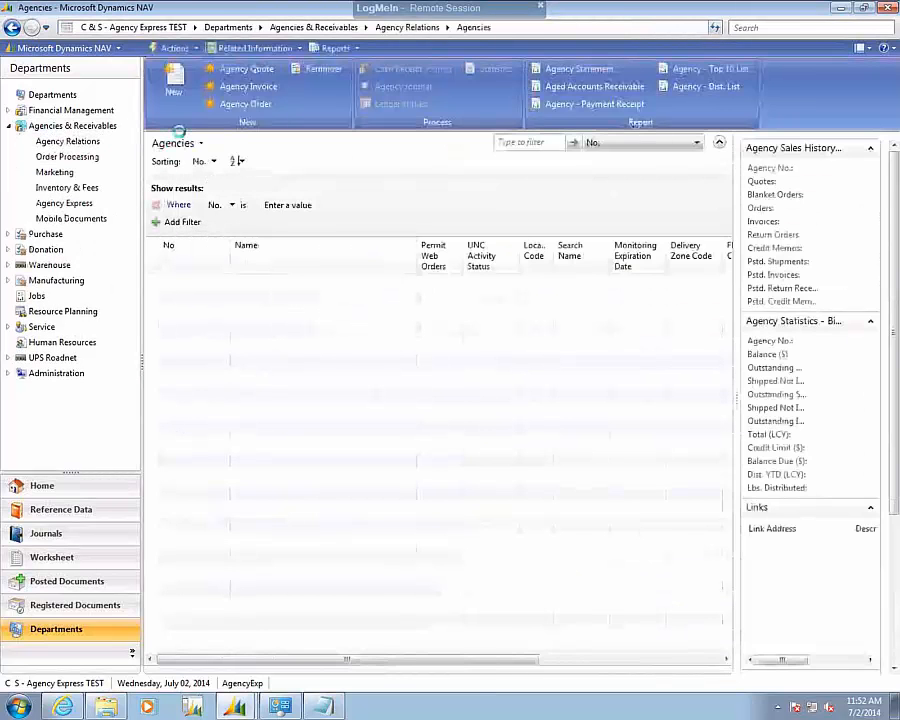
Filter the agencies by No. with *AETEST* and select AETEST-COSPU to compare its settings with the exported file.
{"action": "left_click", "coordinate": [550, 142]}
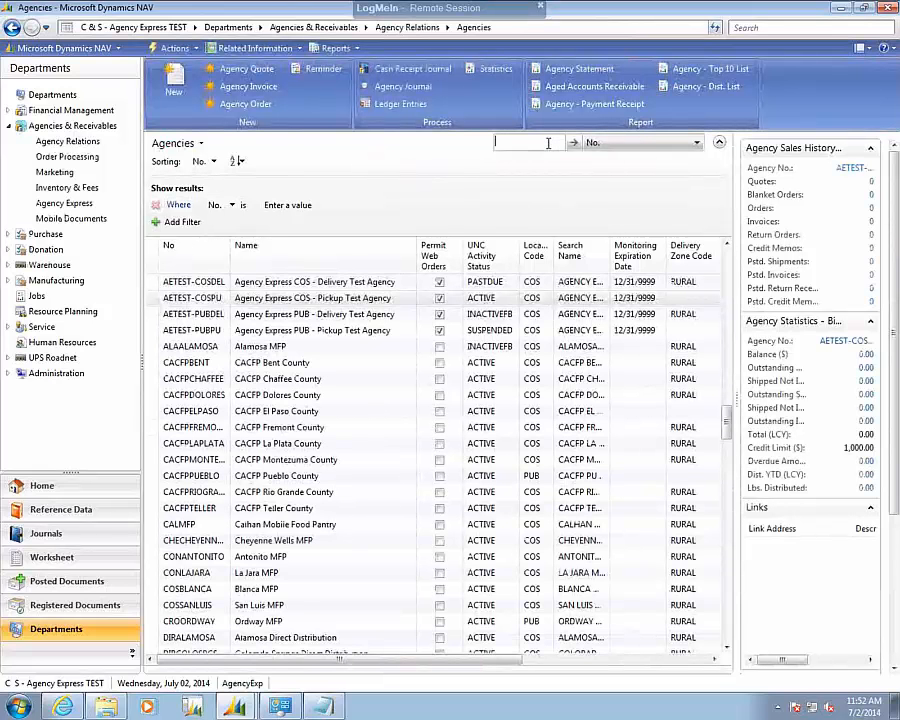
{"action": "type", "text": "*AETEST*"}
{"action": "key", "text": "Return"}
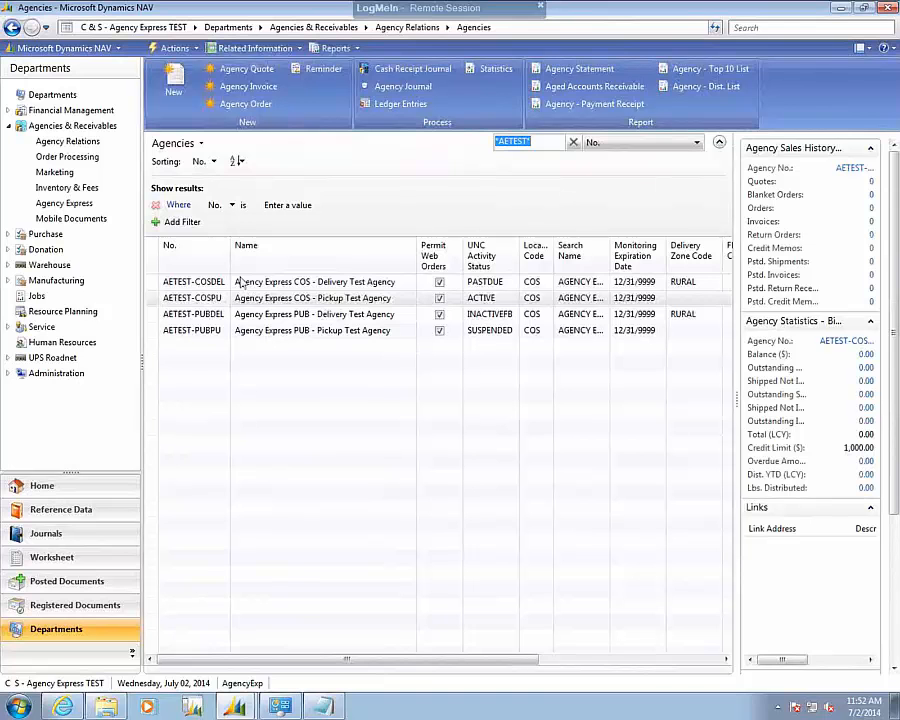
{"action": "left_click", "coordinate": [187, 302]}
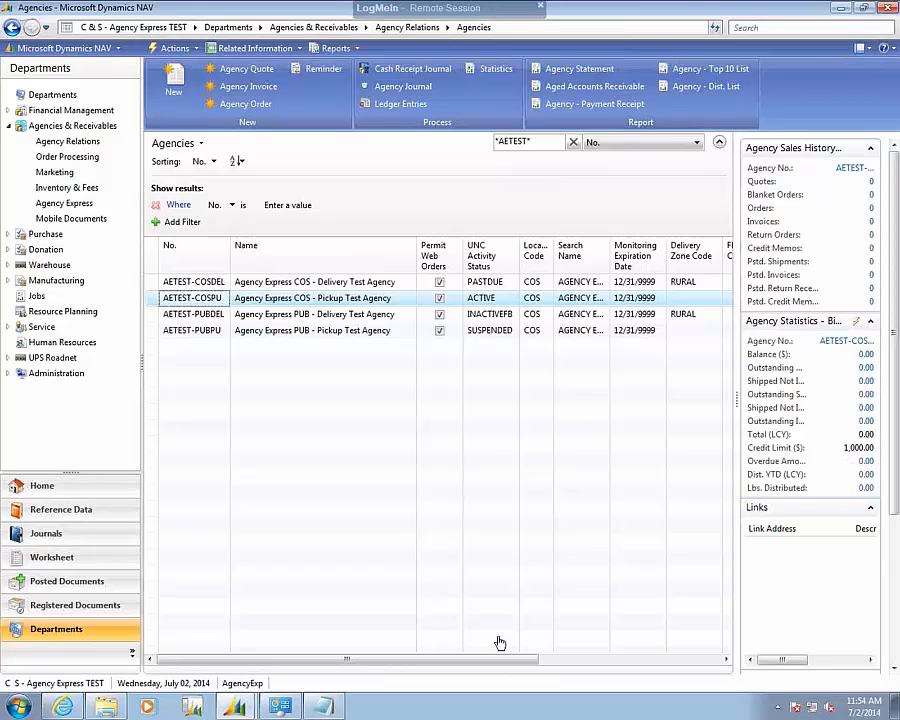
Switch back to ITI_0019_OUTBOUND11184 in Notepad and close it.
{"action": "left_click", "coordinate": [331, 706]}
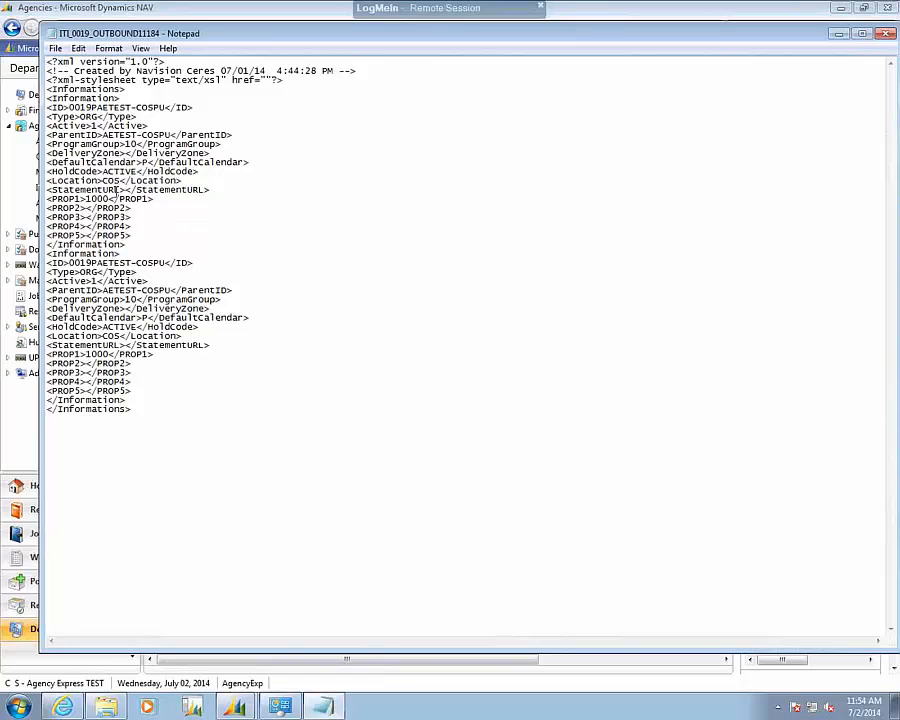
{"action": "left_click", "coordinate": [885, 35]}
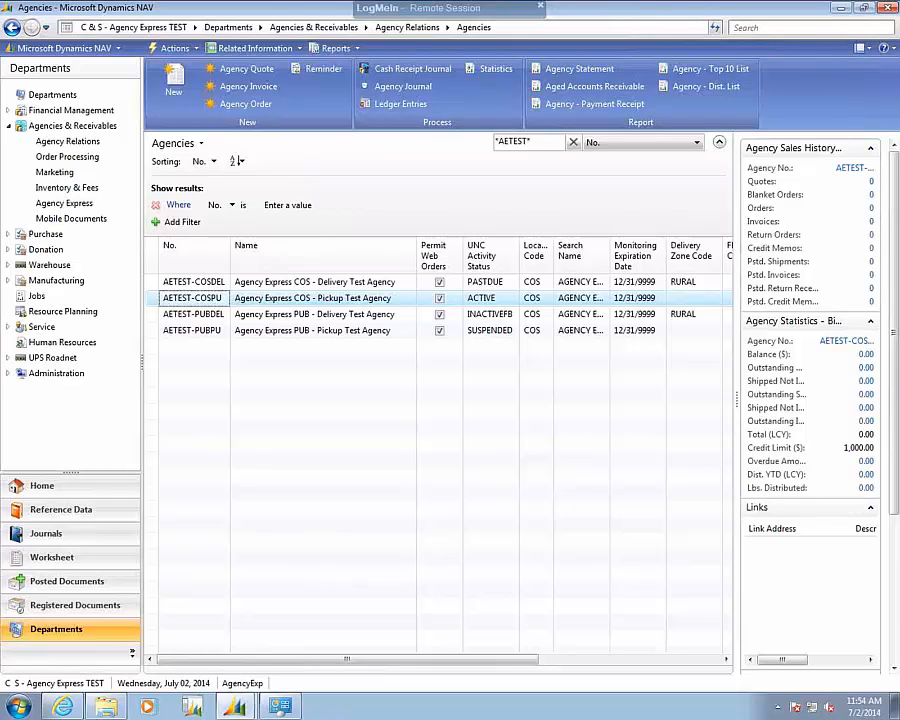
Switch to Agency Express in Internet Explorer, log in with the shopper's account password, and dismiss the Activity Status Alert.
{"action": "left_click", "coordinate": [63, 707]}
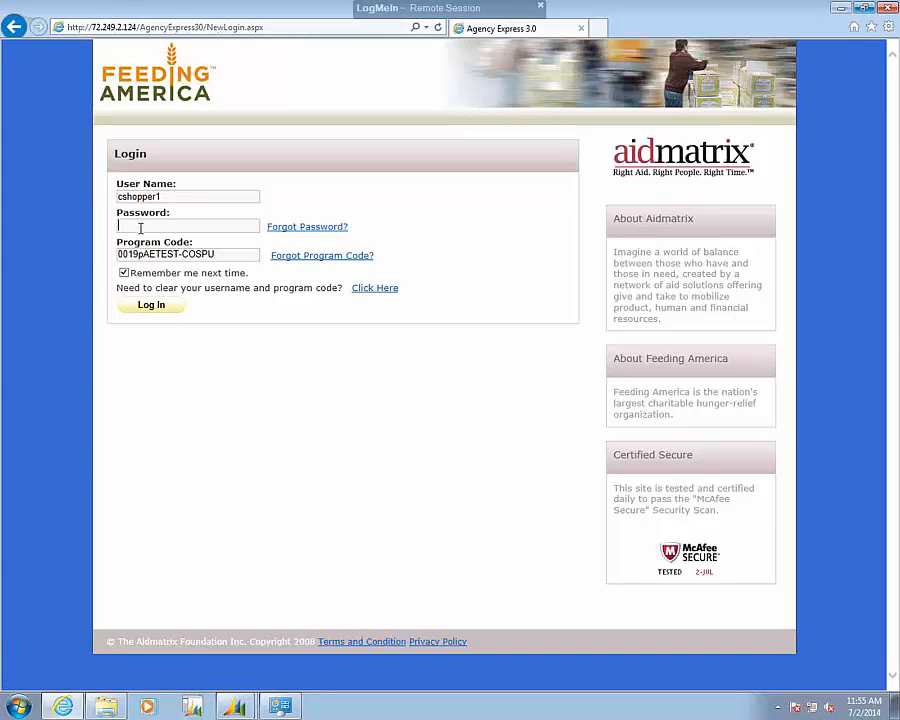
{"action": "type", "text": "••••••••"}
{"action": "left_click", "coordinate": [153, 306]}
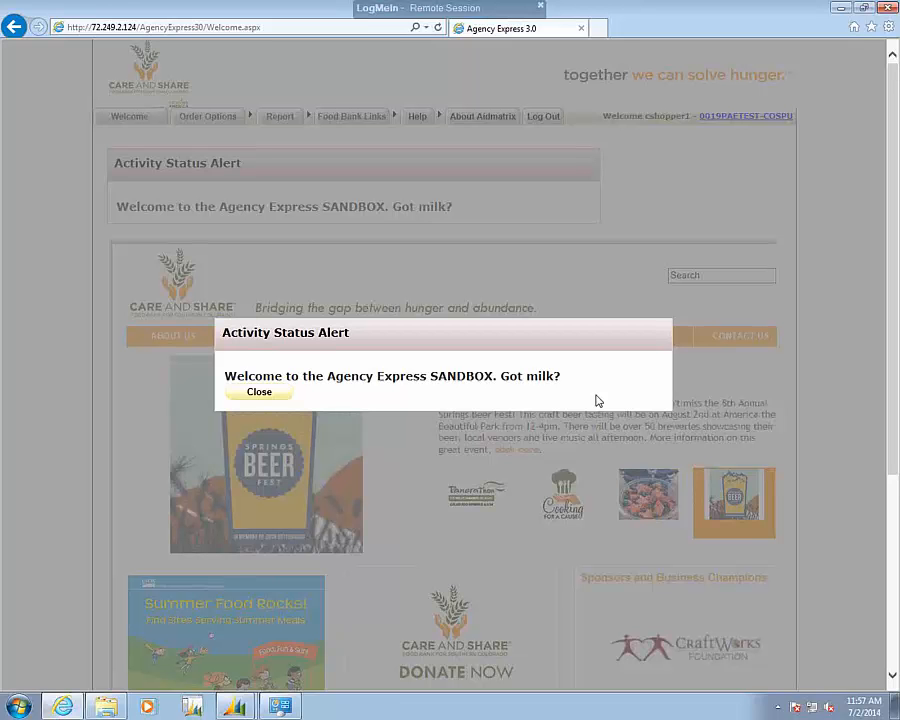
{"action": "left_click", "coordinate": [260, 392]}
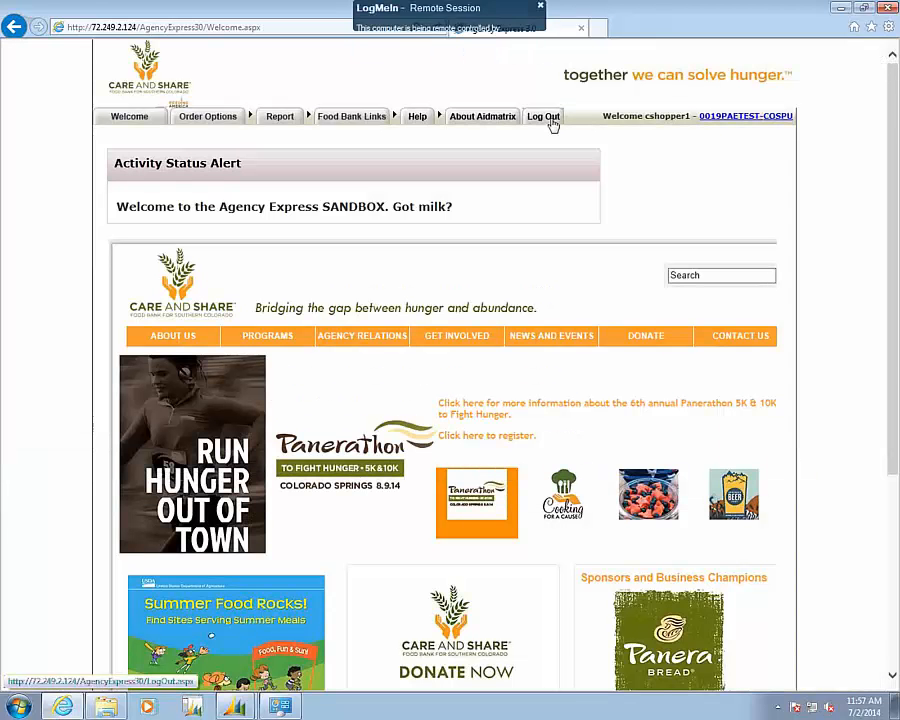
{"action": "left_click", "coordinate": [545, 117]}
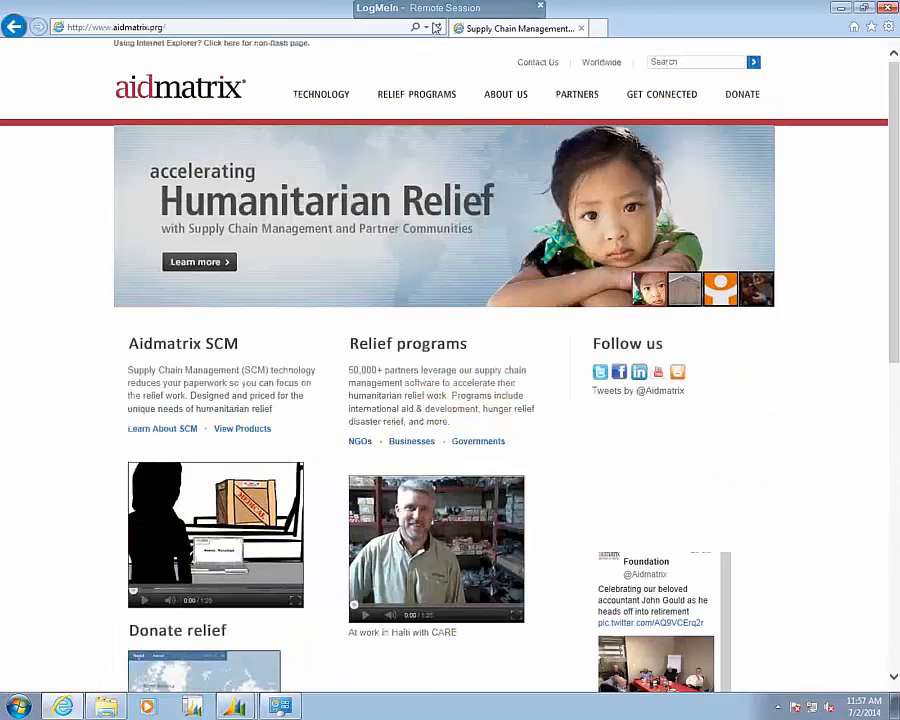
{"action": "left_click", "coordinate": [193, 32]}
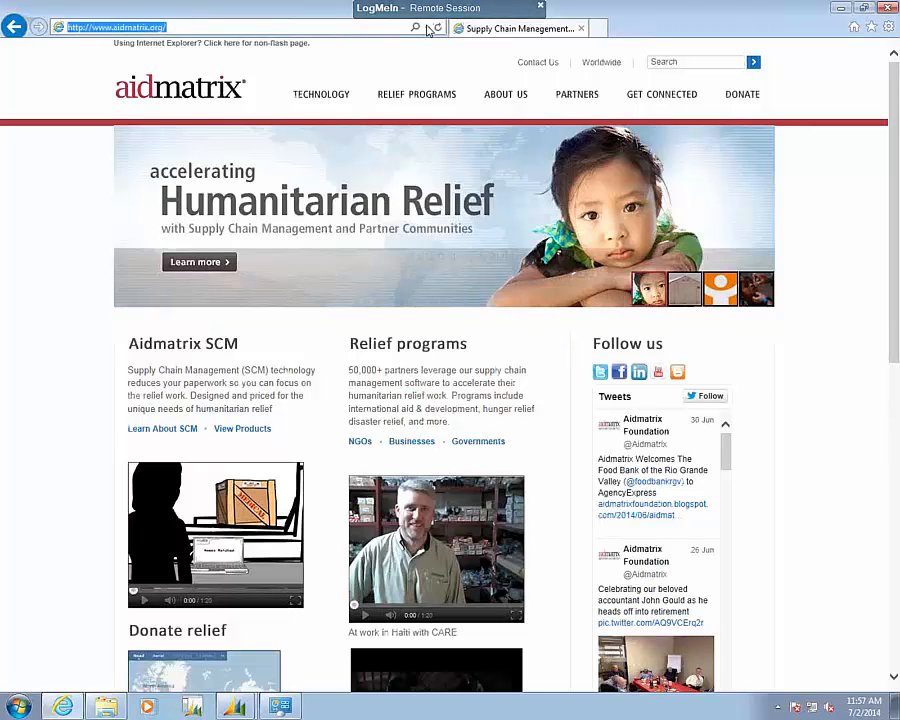
{"action": "left_click", "coordinate": [427, 29]}
{"action": "left_click", "coordinate": [427, 29]}
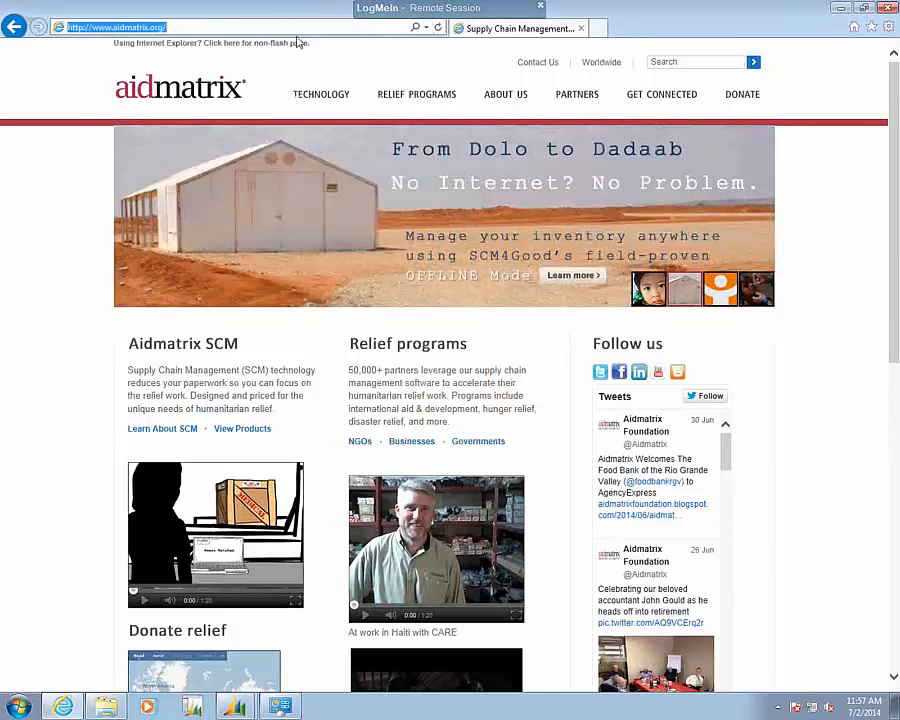
{"action": "left_click", "coordinate": [427, 28]}
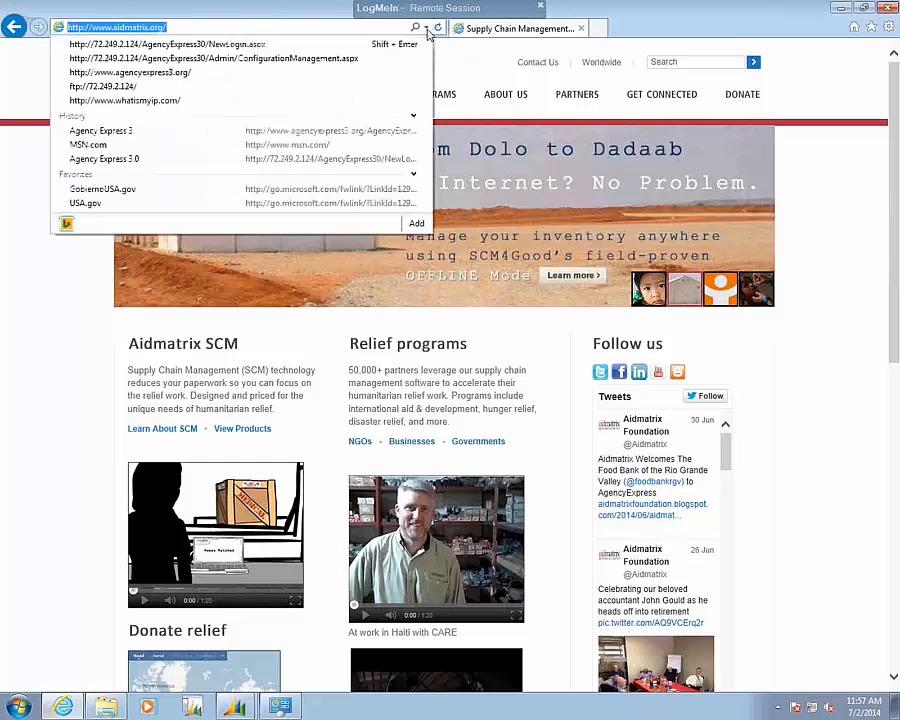
{"action": "left_click", "coordinate": [240, 44]}
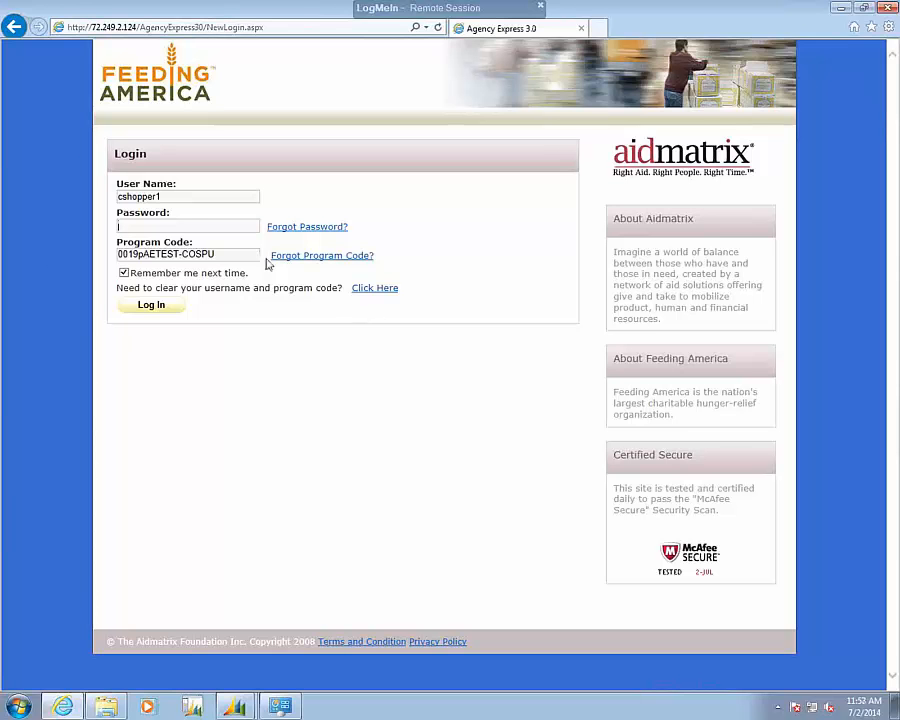
Clear the remembered user name and program code from the login form.
{"action": "left_click", "coordinate": [168, 197]}
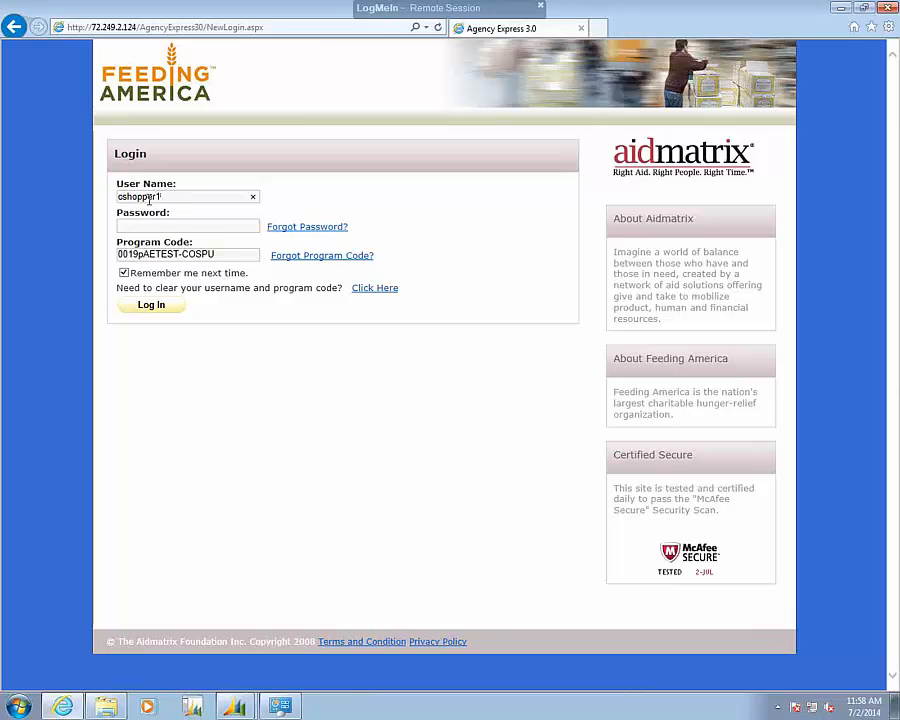
{"action": "left_click", "coordinate": [166, 226]}
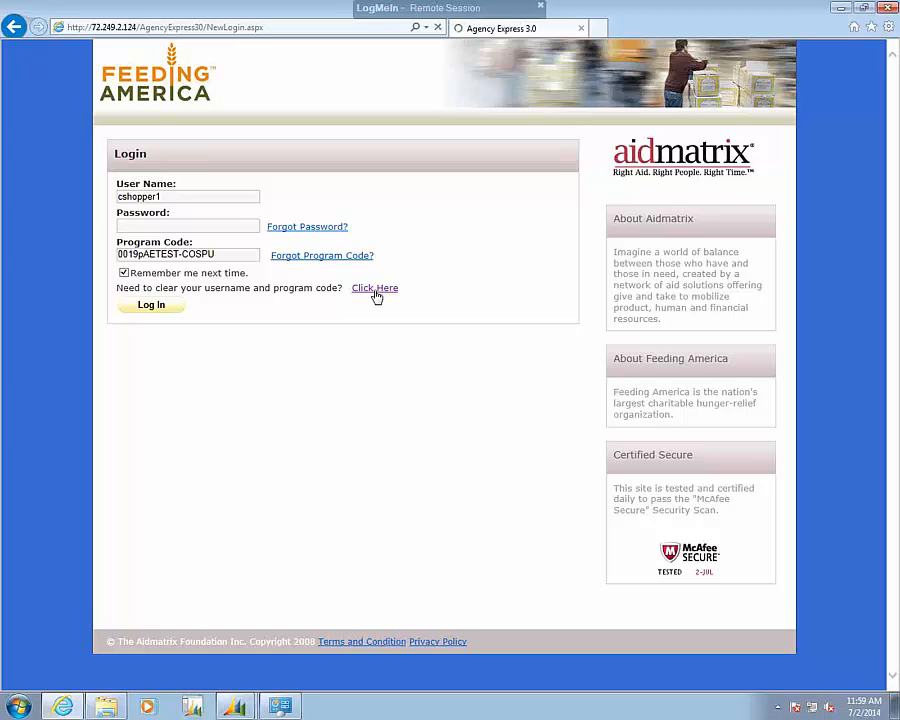
{"action": "left_click", "coordinate": [374, 288]}
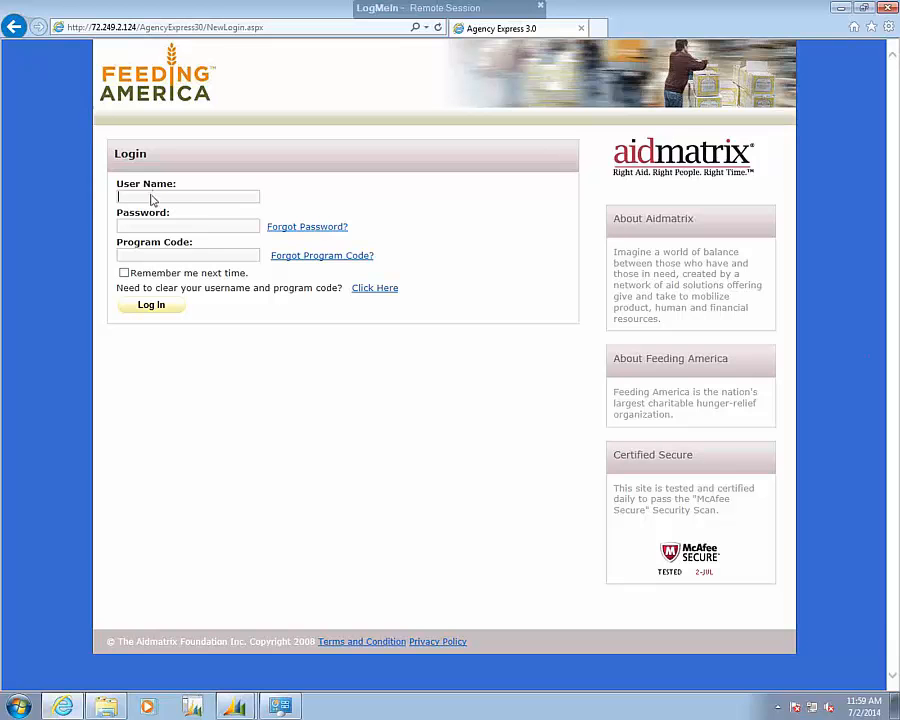
{"action": "type", "text": "cshopper1"}
{"action": "key", "text": "Tab"}
{"action": "type", "text": "********"}
{"action": "key", "text": "Tab"}
{"action": "type", "text": "0019"}
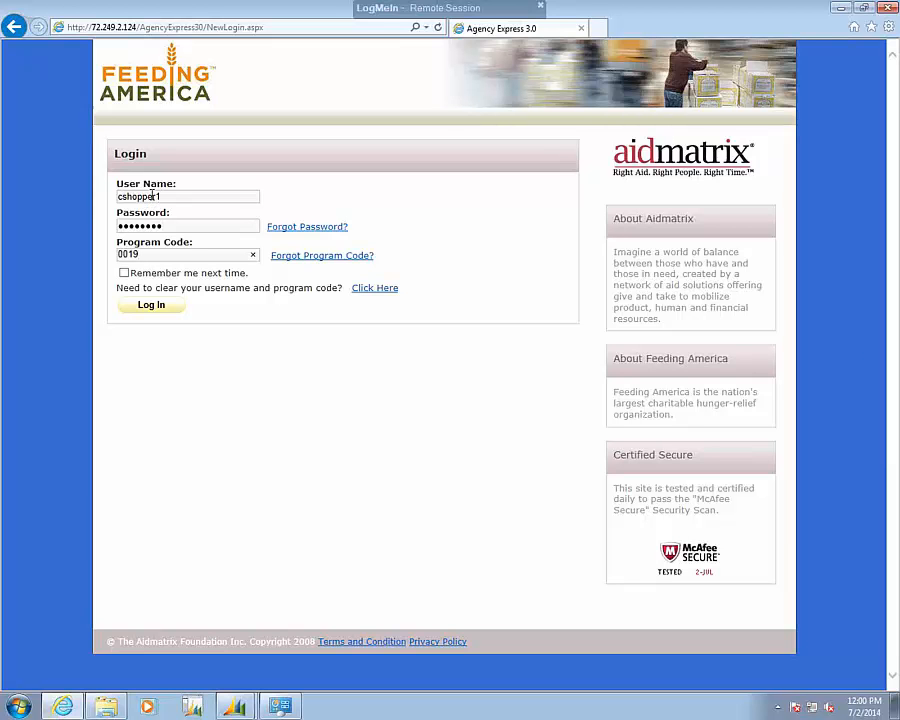
{"action": "type", "text": "pAETEST-COSPU"}
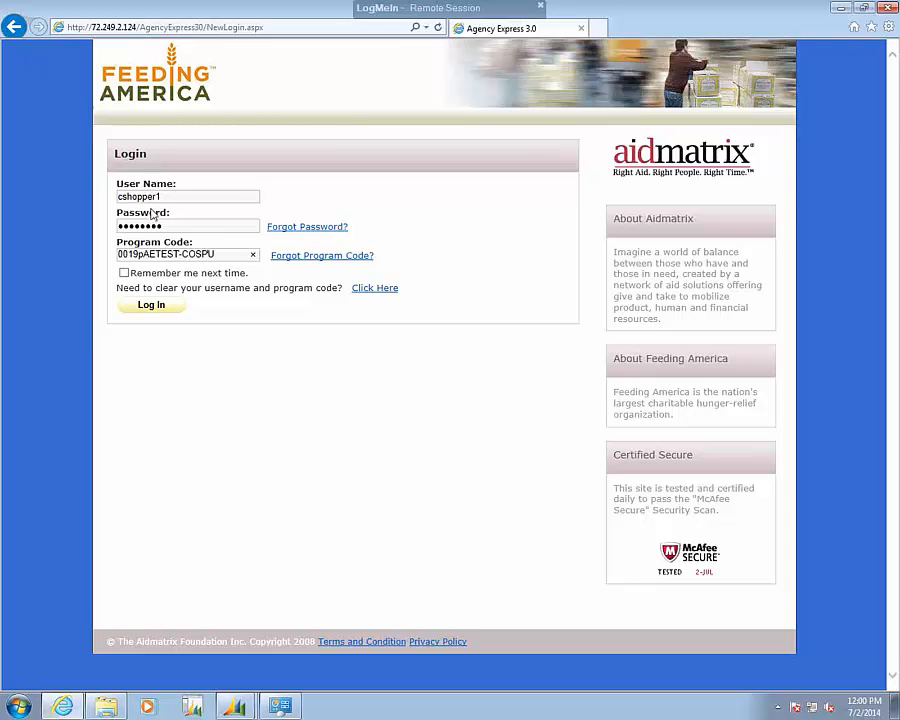
Log in with Remember me next time enabled and dismiss the Activity Status Alert.
{"action": "left_click", "coordinate": [124, 273]}
{"action": "left_click", "coordinate": [152, 306]}
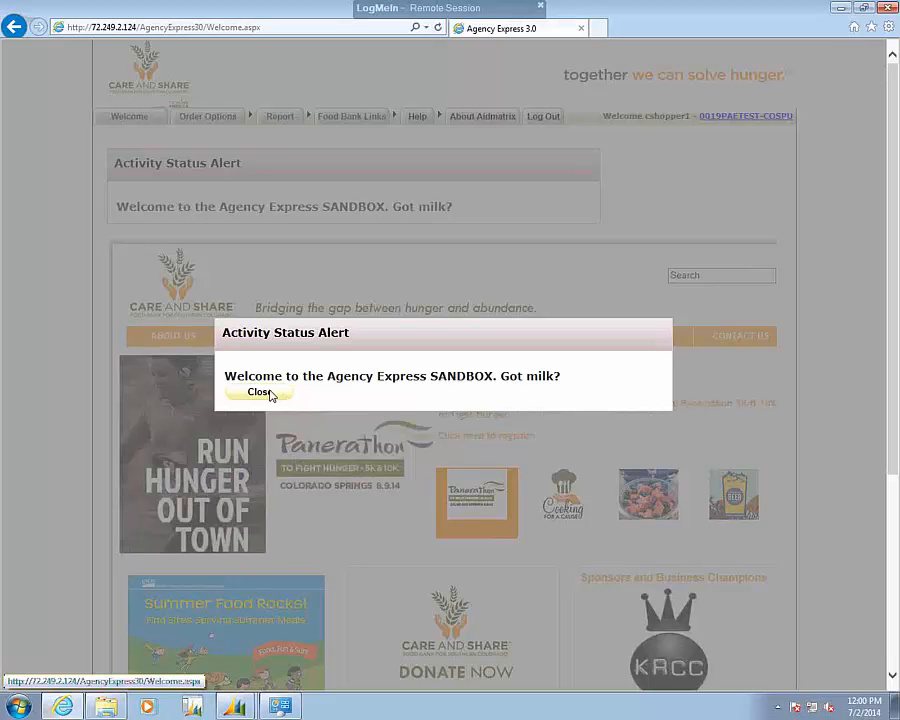
{"action": "left_click", "coordinate": [268, 395]}
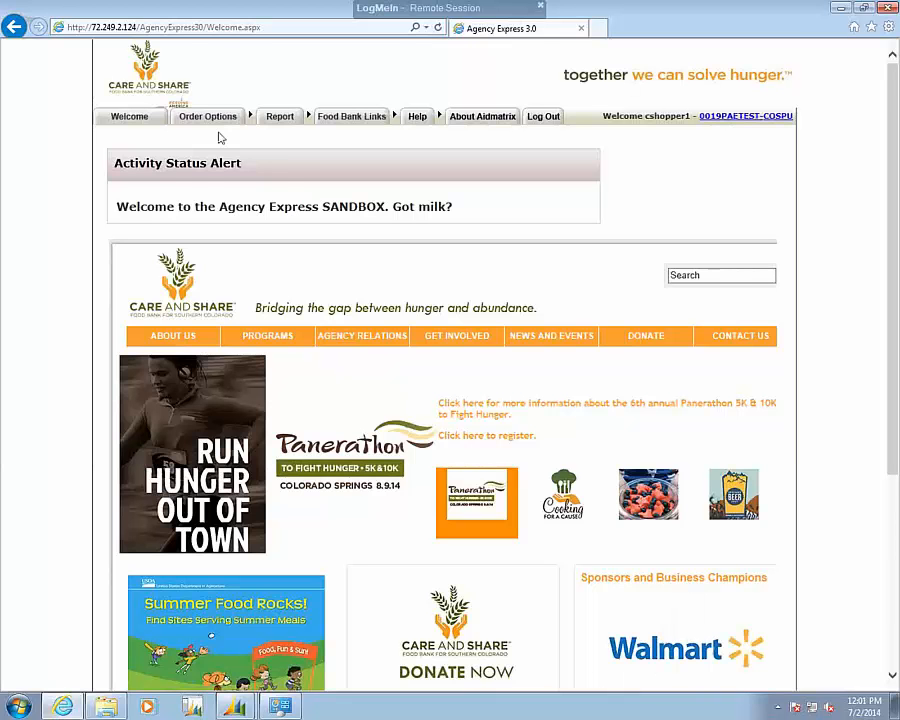
Open the Shopping List and view the item detail of 60036, the goldfish cheese crackers, then close it.
{"action": "mouse_move", "coordinate": [210, 120]}
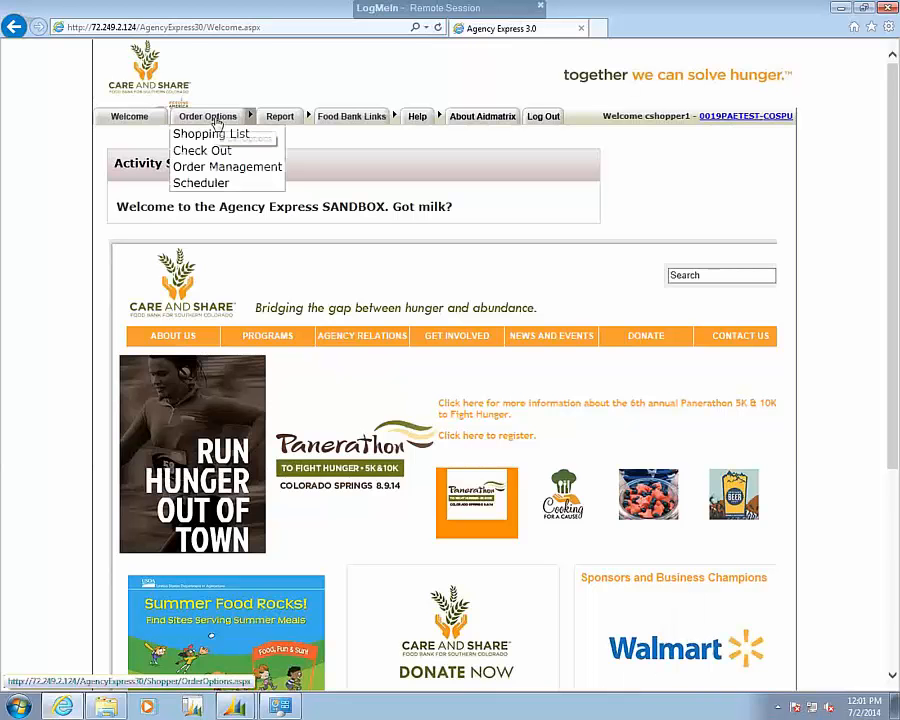
{"action": "left_click", "coordinate": [209, 136]}
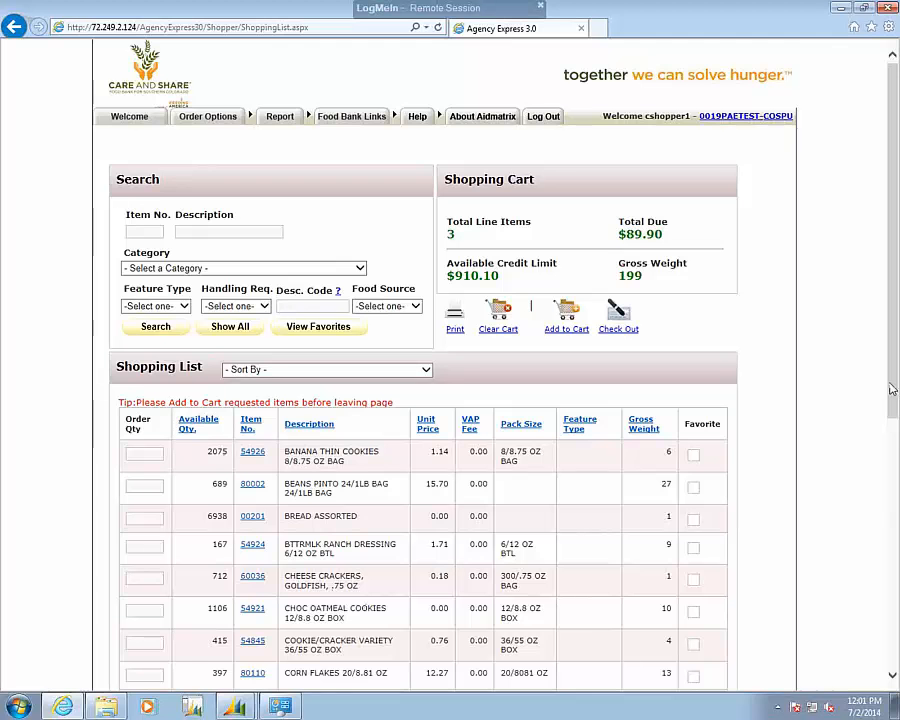
{"action": "scroll", "coordinate": [897, 437], "scroll_direction": "down", "scroll_amount": 2}
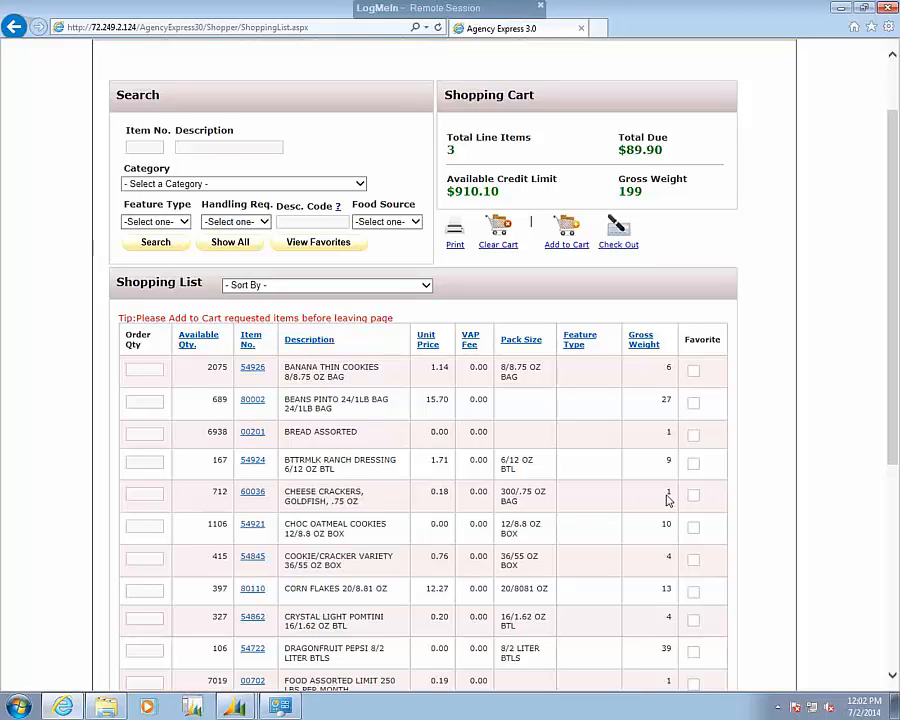
{"action": "left_click", "coordinate": [253, 495]}
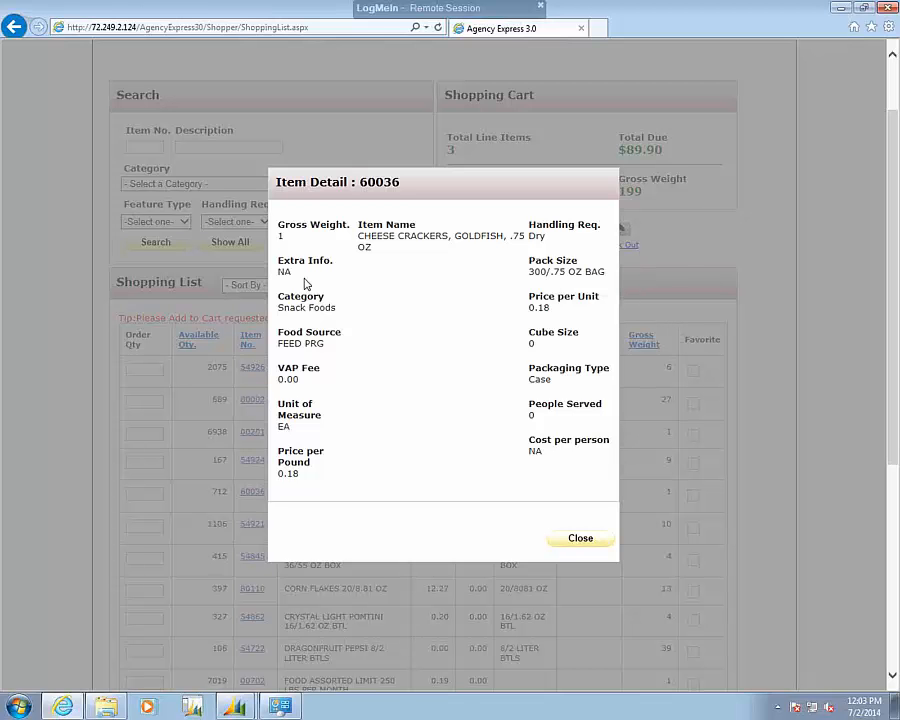
{"action": "left_click", "coordinate": [562, 546]}
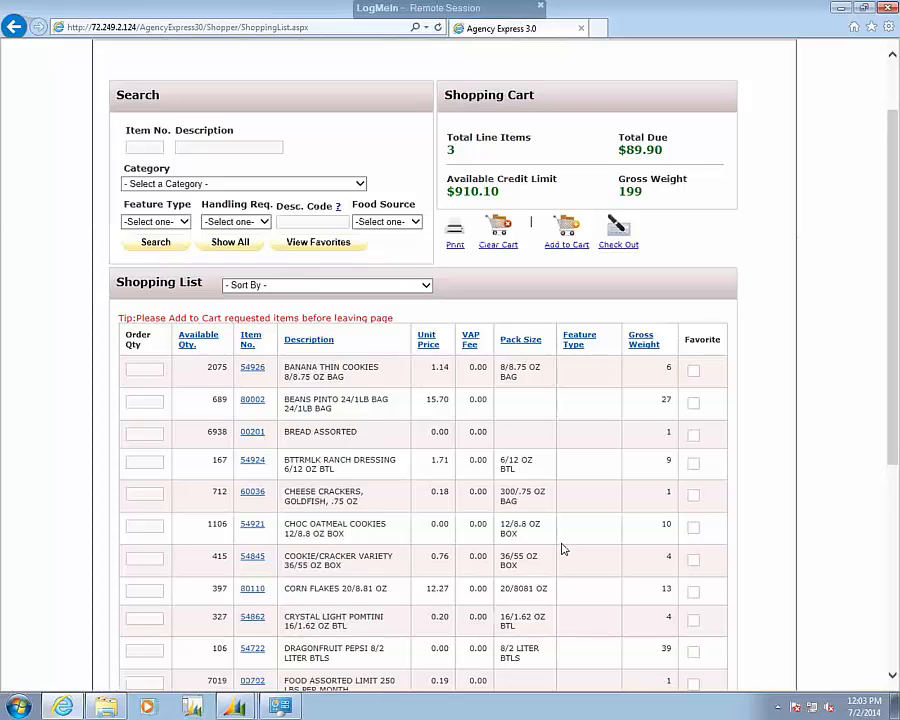
Search the shopping list for the New Item feature type, then show all items again.
{"action": "left_click", "coordinate": [183, 222]}
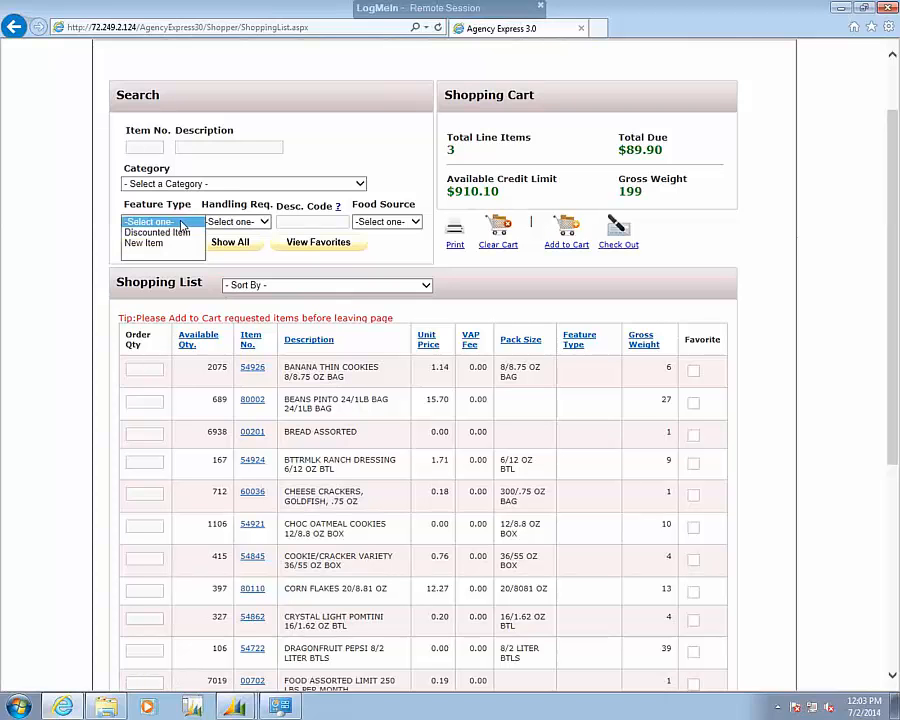
{"action": "left_click", "coordinate": [144, 243]}
{"action": "left_click", "coordinate": [150, 243]}
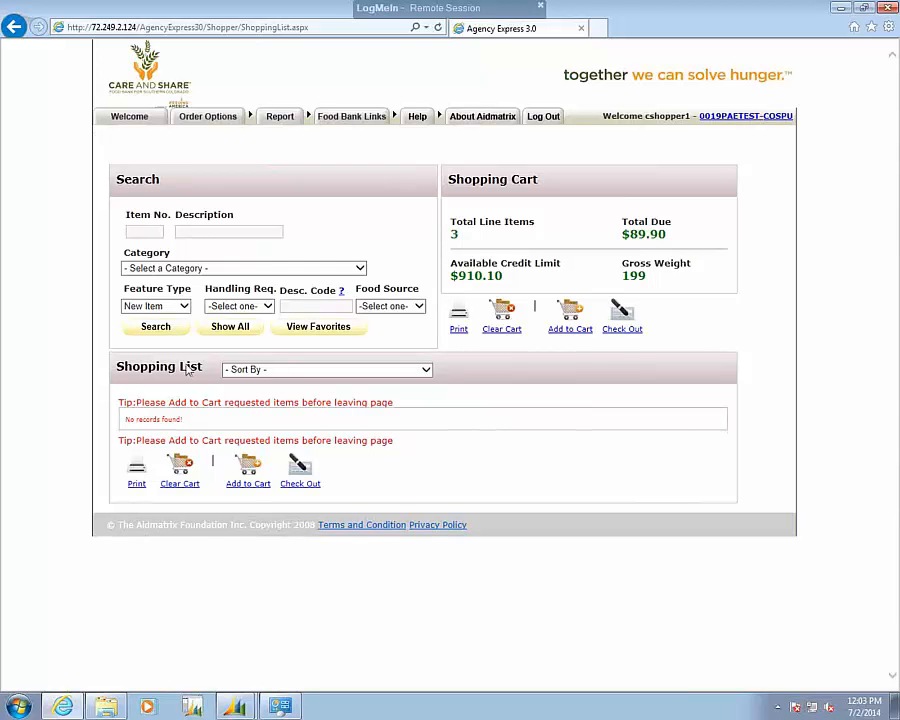
{"action": "left_click", "coordinate": [230, 327]}
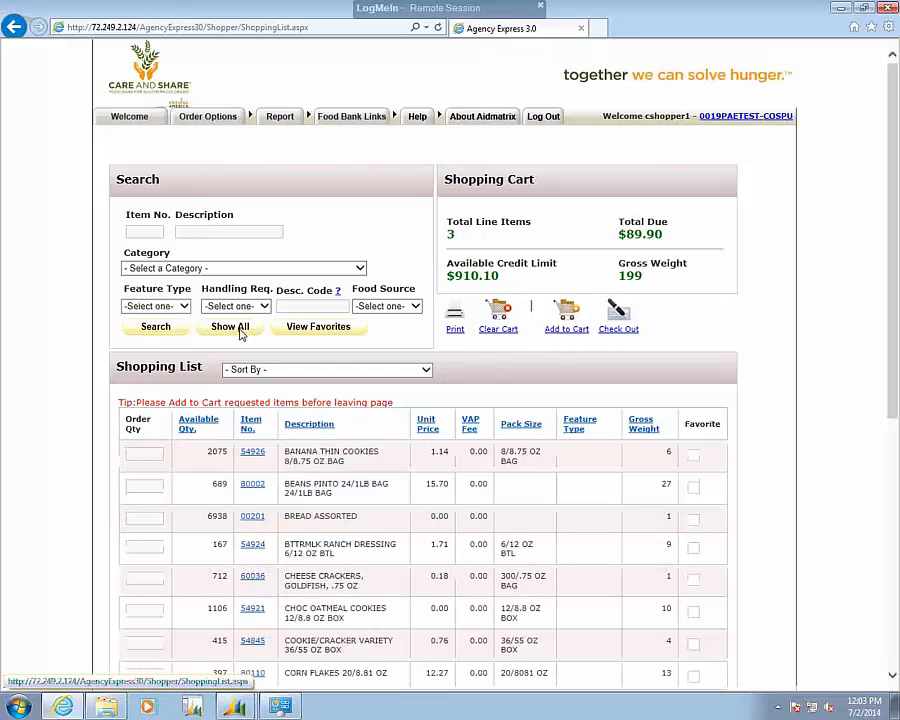
Search the shopping list for items with the Dry handling requirement, review them, and restore the full list.
{"action": "left_click", "coordinate": [265, 307]}
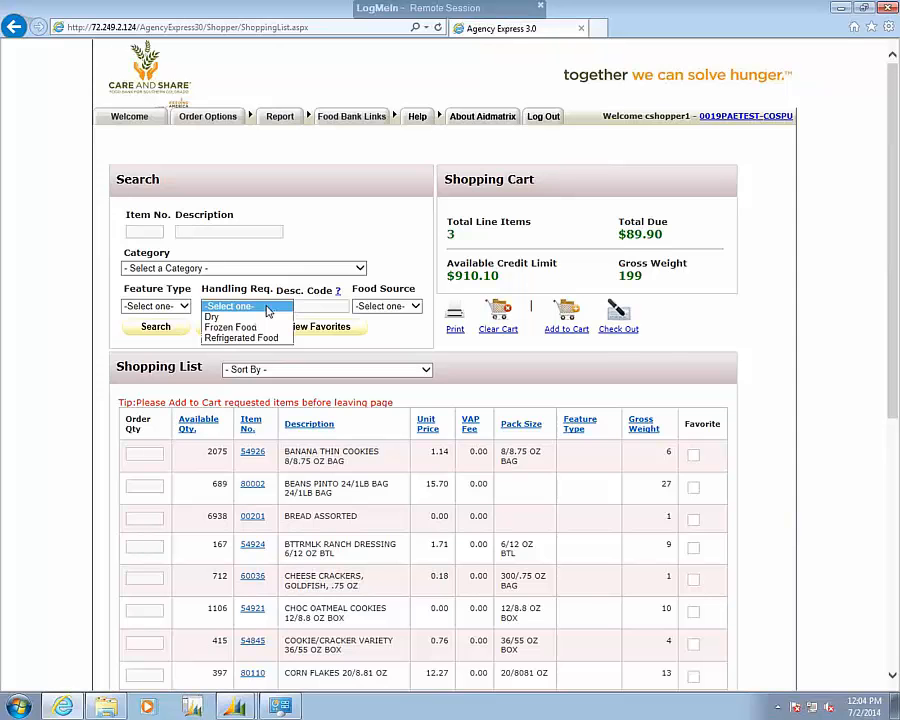
{"action": "left_click", "coordinate": [212, 319]}
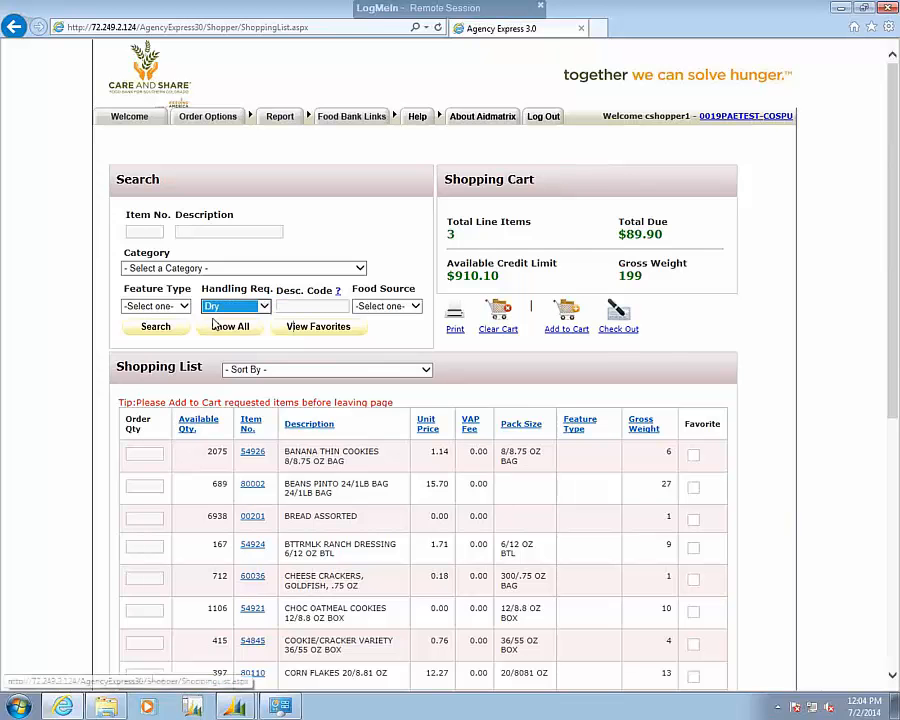
{"action": "left_click", "coordinate": [154, 328]}
{"action": "scroll", "coordinate": [150, 325], "scroll_direction": "down", "scroll_amount": 3}
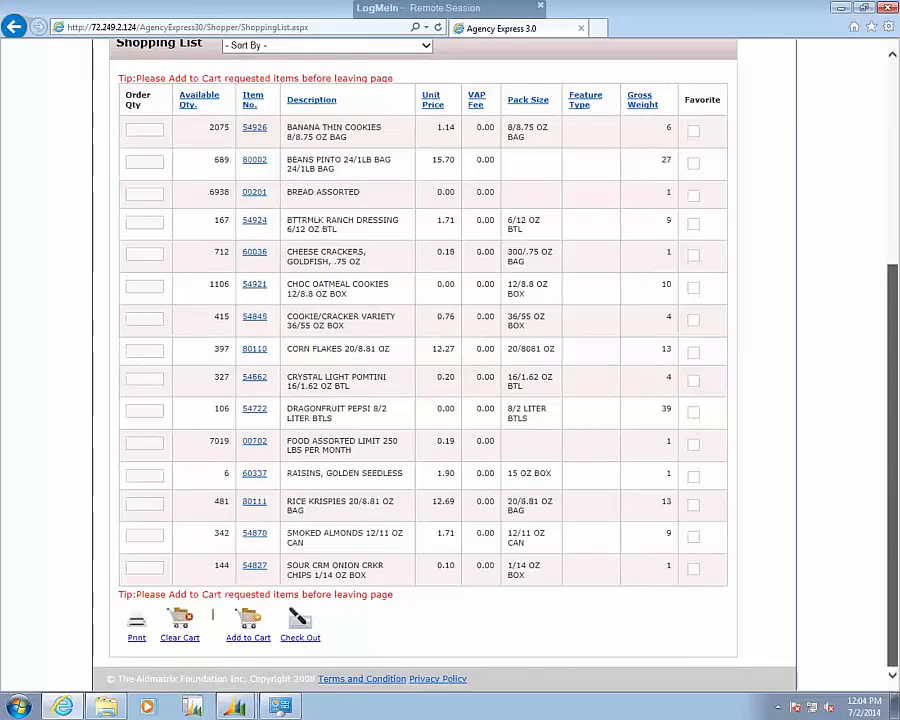
{"action": "scroll", "coordinate": [322, 292], "scroll_direction": "up", "scroll_amount": 3}
{"action": "scroll", "coordinate": [280, 242], "scroll_direction": "down", "scroll_amount": 3}
{"action": "left_click_drag", "start_coordinate": [278, 242], "coordinate": [880, 203]}
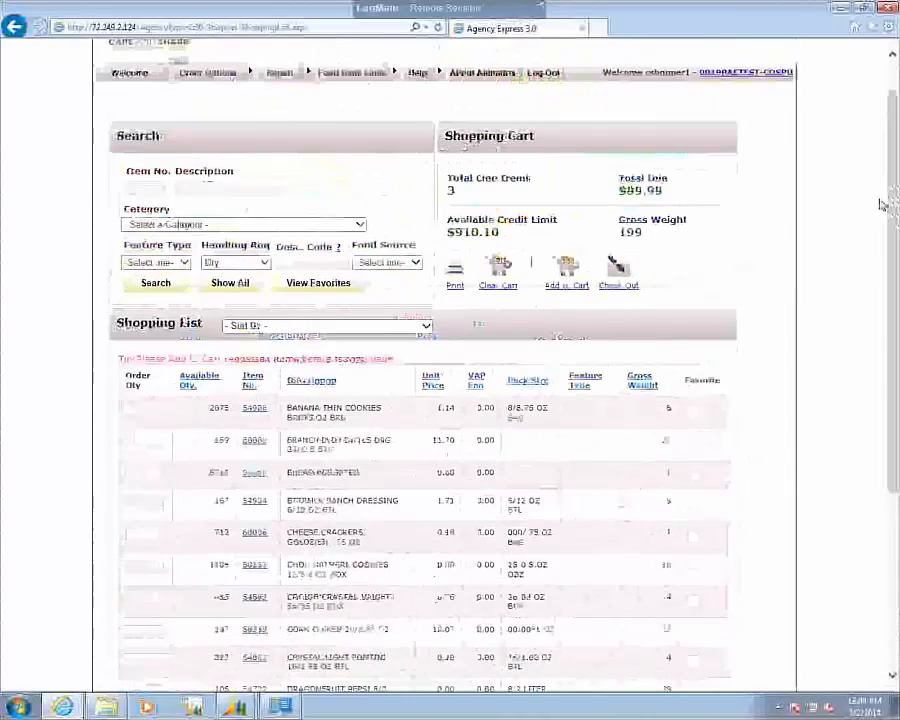
{"action": "left_click", "coordinate": [246, 285]}
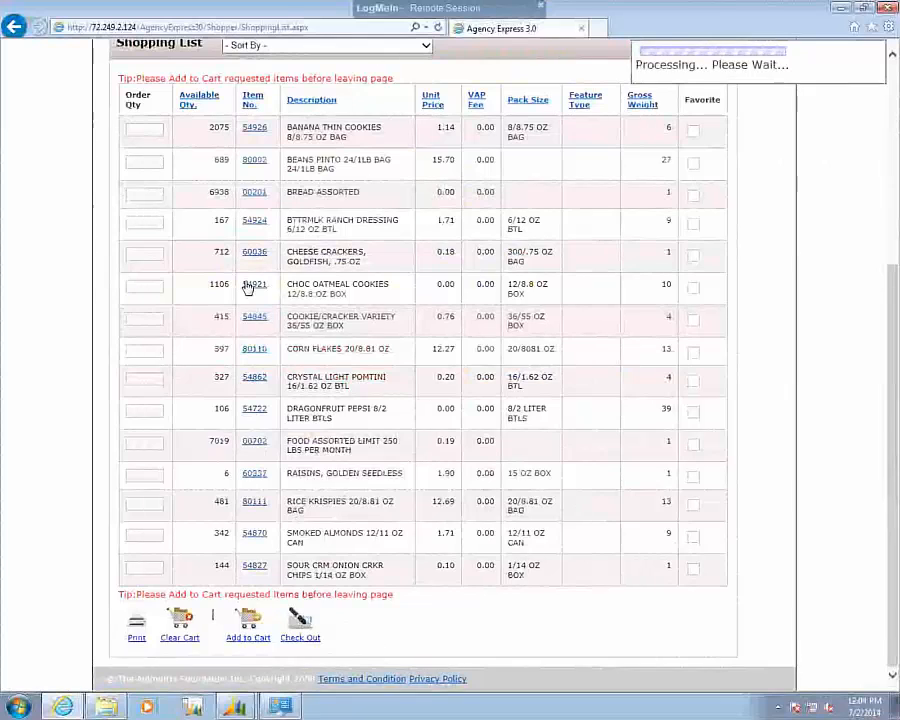
Examine the full shopping list for available items, prices, pack sizes and feature types.
{"action": "left_click_drag", "start_coordinate": [891, 349], "coordinate": [424, 220]}
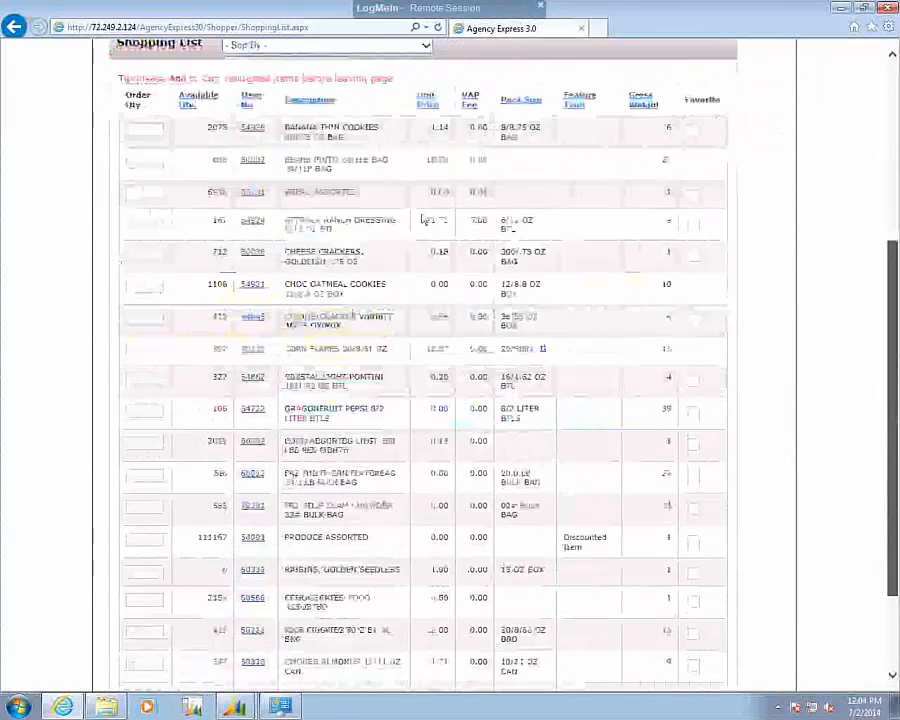
{"action": "scroll", "coordinate": [424, 220], "scroll_direction": "up", "scroll_amount": 3}
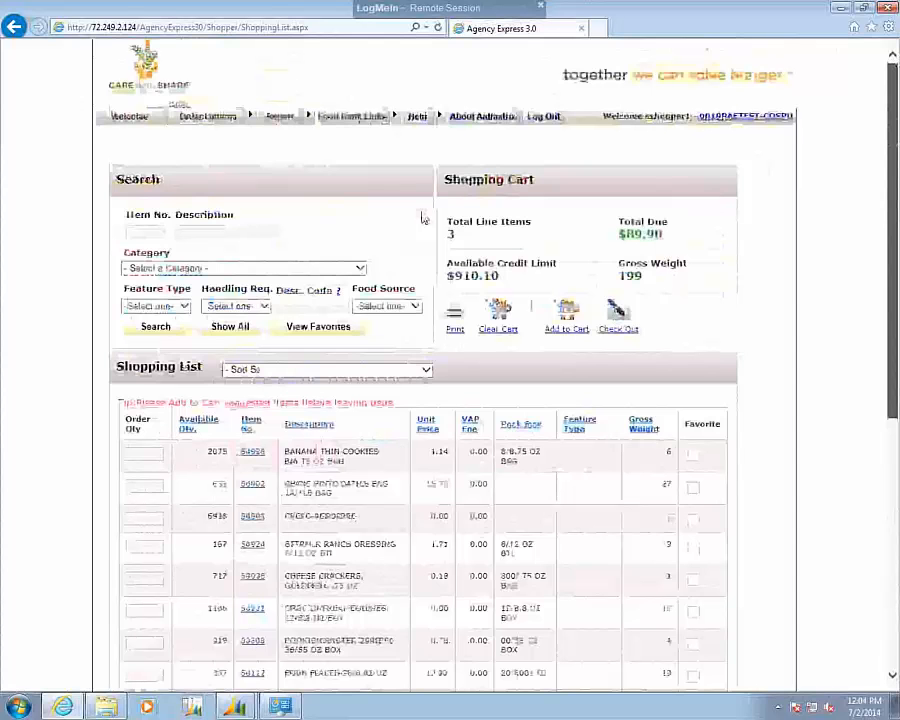
{"action": "scroll", "coordinate": [424, 218], "scroll_direction": "down", "scroll_amount": 3}
{"action": "scroll", "coordinate": [335, 298], "scroll_direction": "up", "scroll_amount": 1}
{"action": "scroll", "coordinate": [331, 300], "scroll_direction": "up", "scroll_amount": 3}
{"action": "scroll", "coordinate": [417, 276], "scroll_direction": "down", "scroll_amount": 4}
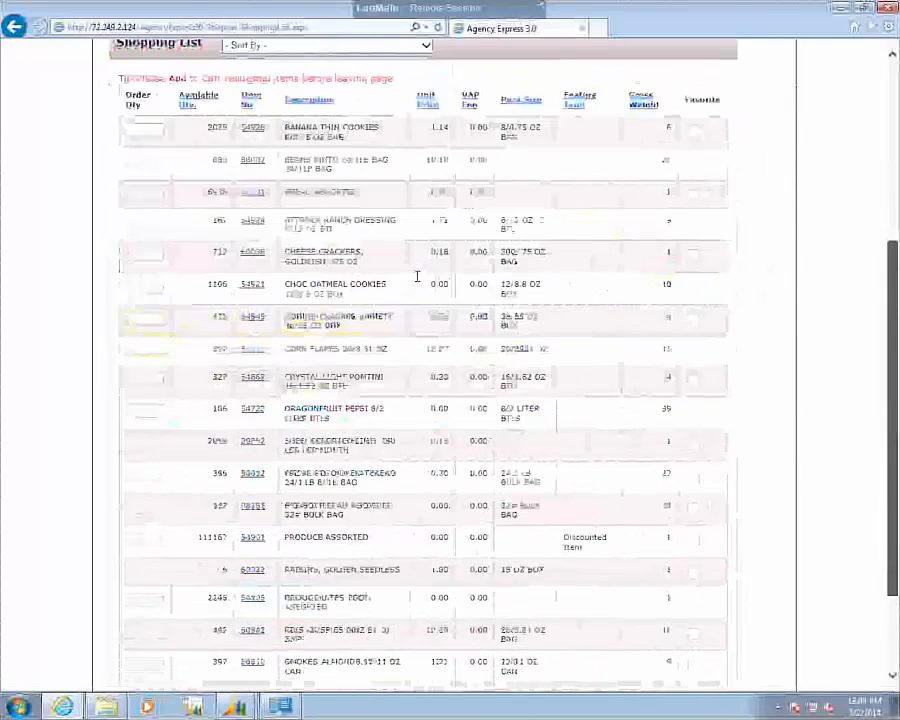
{"action": "scroll", "coordinate": [414, 278], "scroll_direction": "up", "scroll_amount": 2}
{"action": "scroll", "coordinate": [357, 158], "scroll_direction": "down", "scroll_amount": 2}
{"action": "scroll", "coordinate": [358, 160], "scroll_direction": "up", "scroll_amount": 1}
{"action": "scroll", "coordinate": [357, 158], "scroll_direction": "up", "scroll_amount": 3}
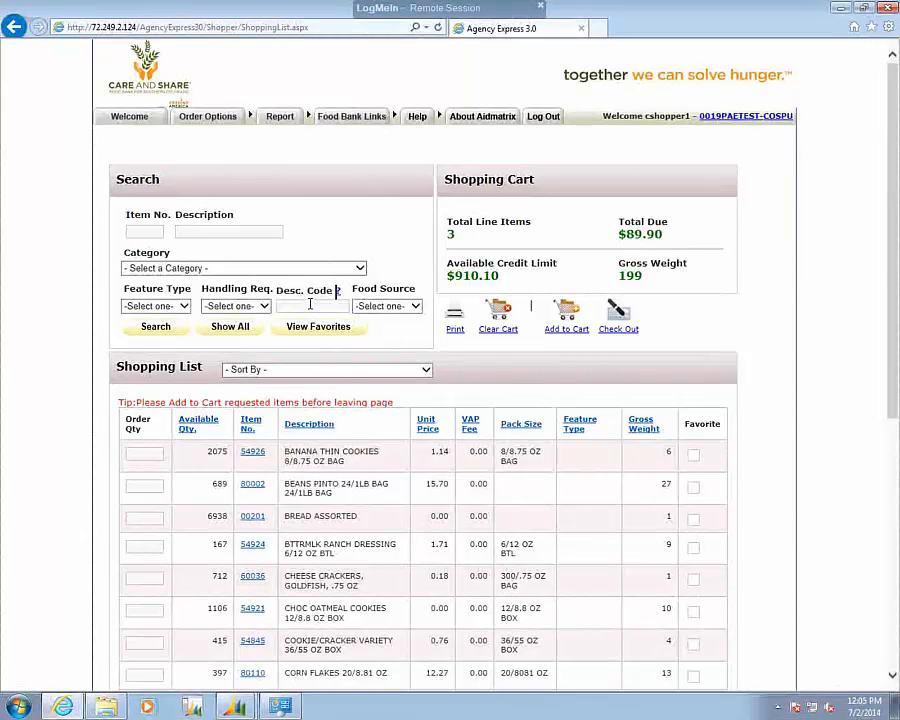
Search the shopping list for items with the FEED PRG food source.
{"action": "left_click", "coordinate": [418, 306]}
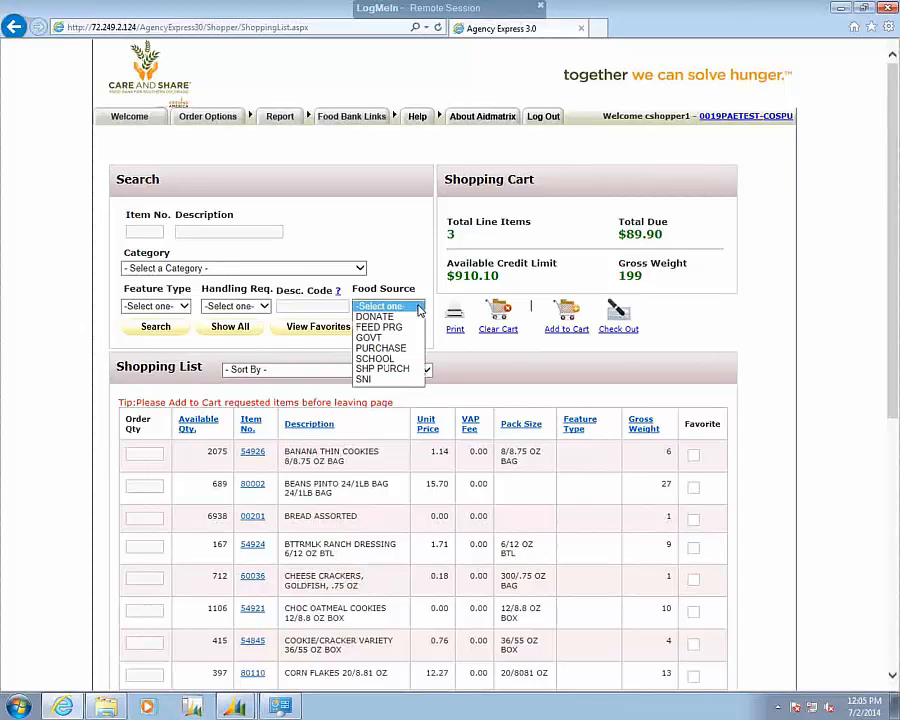
{"action": "left_click", "coordinate": [393, 328]}
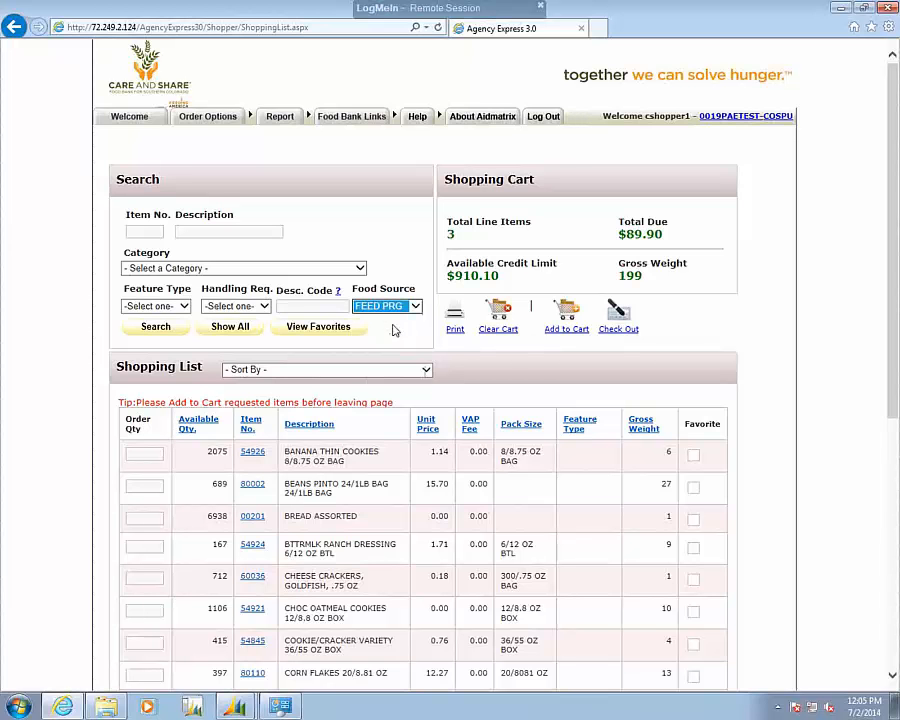
{"action": "left_click", "coordinate": [155, 327]}
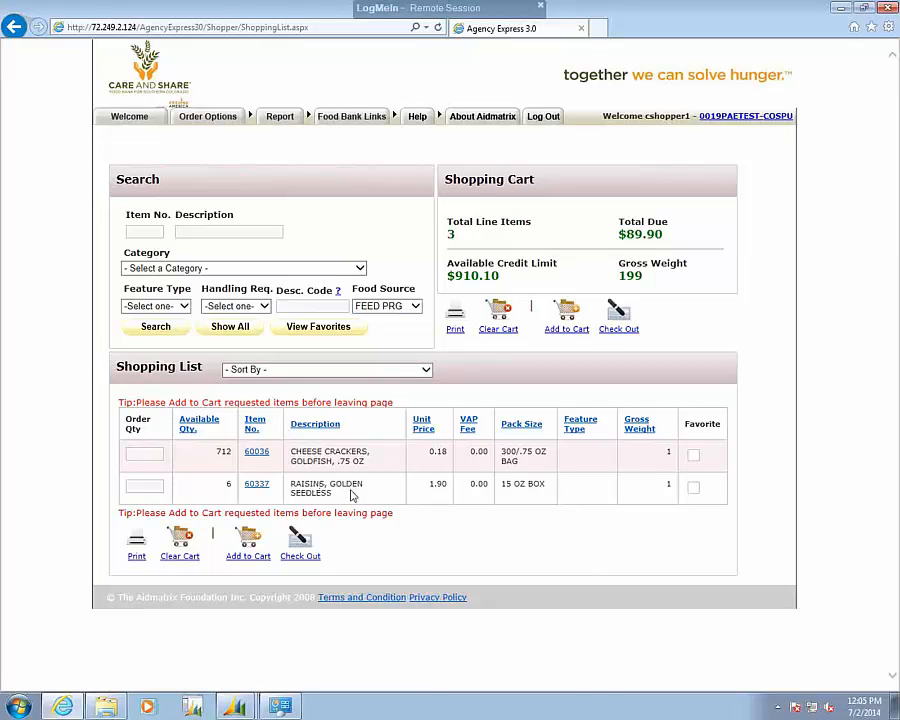
Review the available Category search options without choosing one, and show all shopping list items again.
{"action": "left_click", "coordinate": [360, 268]}
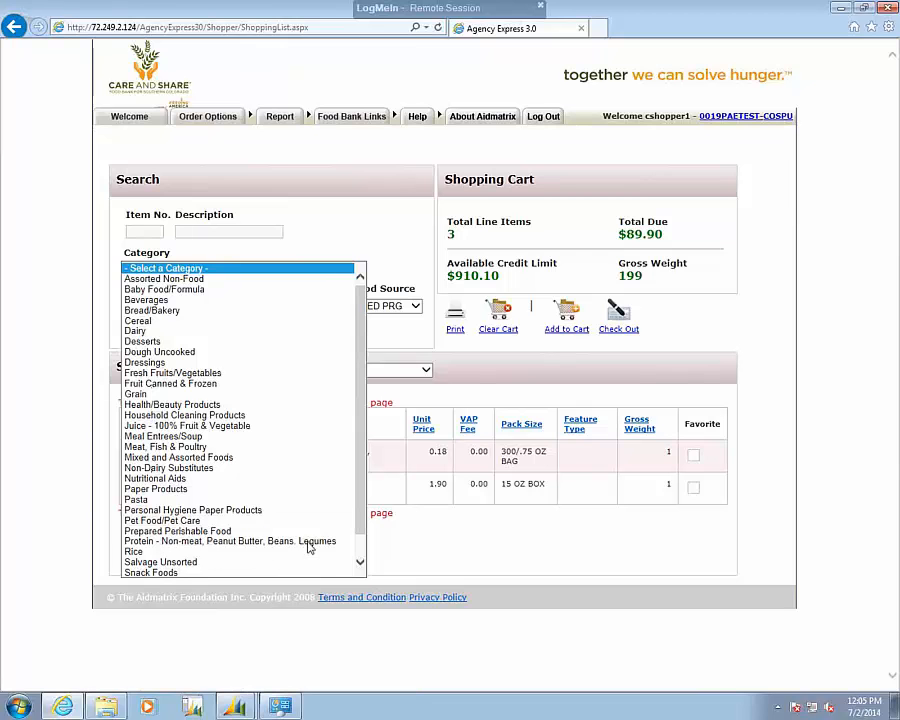
{"action": "left_click", "coordinate": [361, 562]}
{"action": "left_click", "coordinate": [361, 562]}
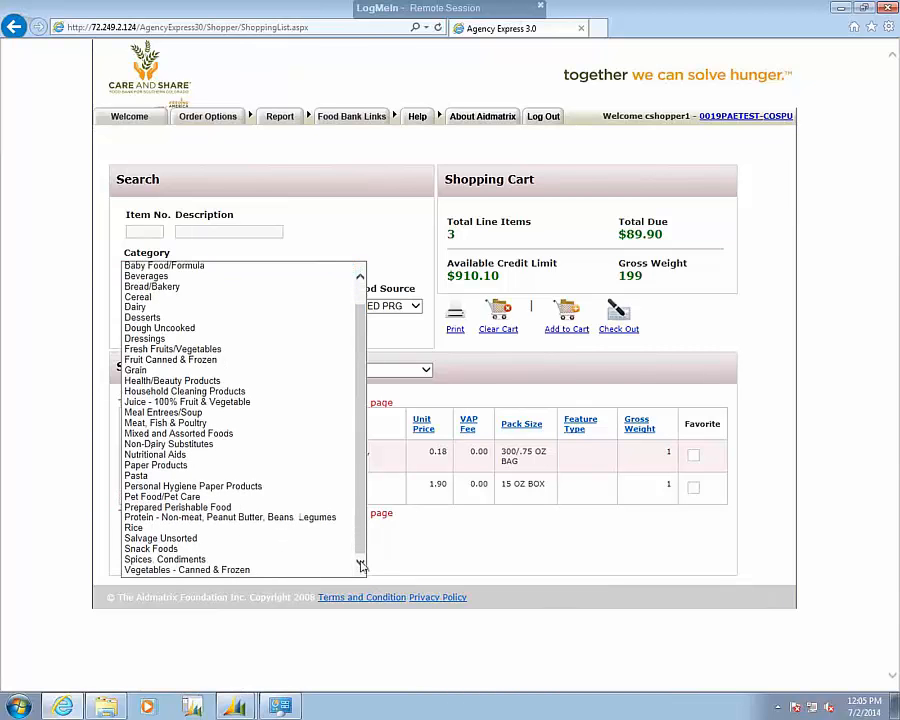
{"action": "scroll", "coordinate": [360, 470], "scroll_direction": "up", "scroll_amount": 1}
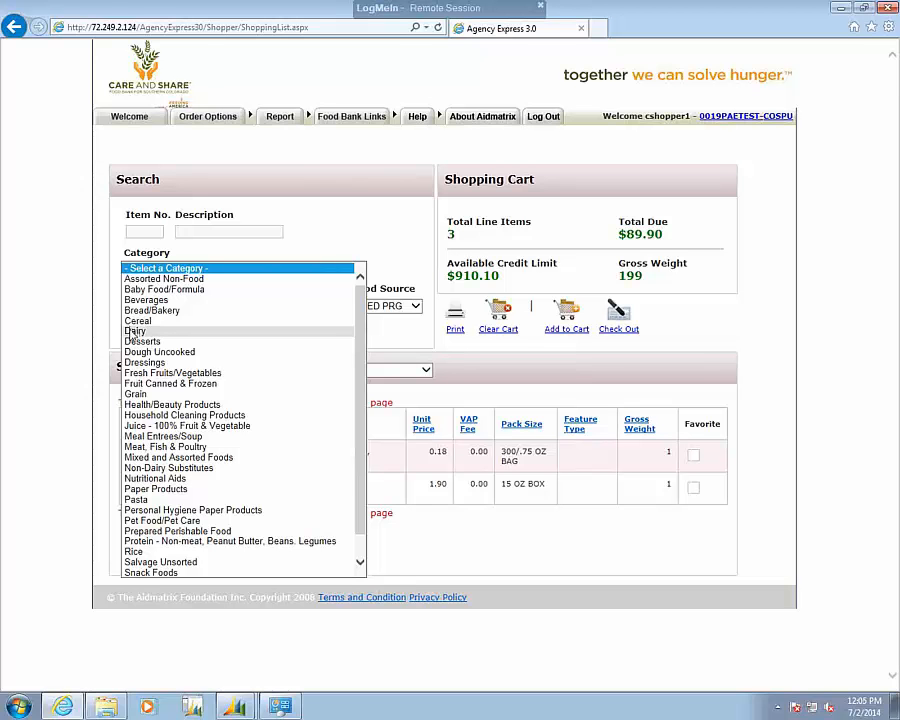
{"action": "left_click", "coordinate": [410, 293]}
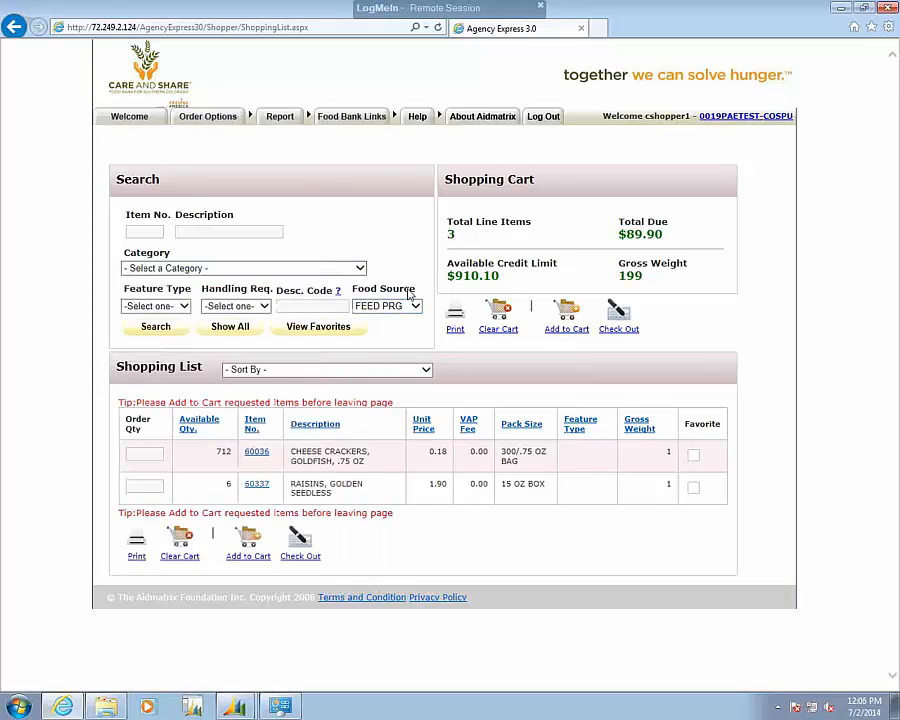
{"action": "left_click", "coordinate": [222, 330]}
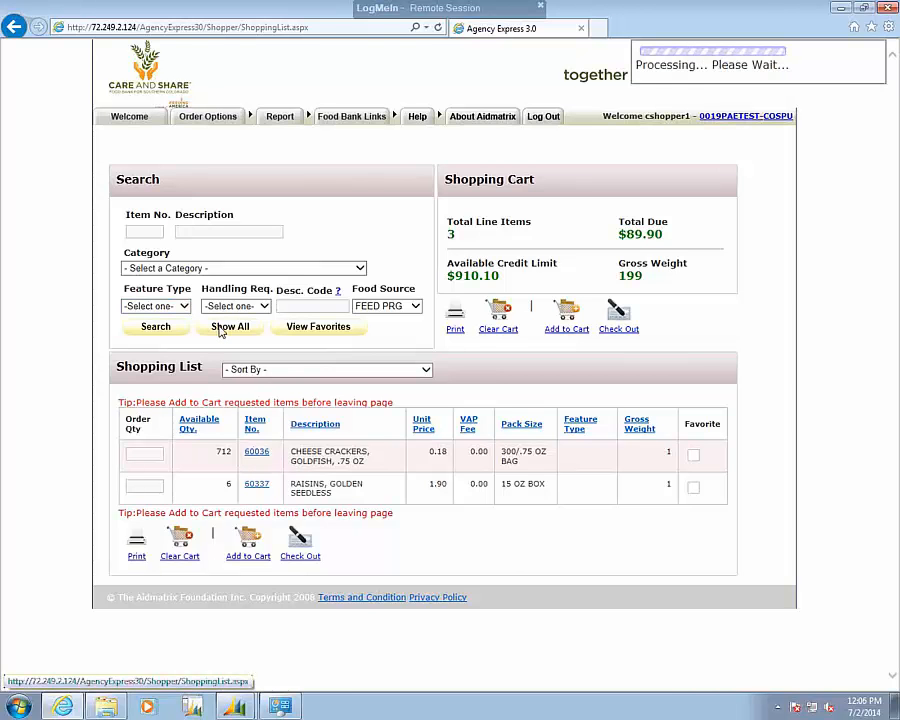
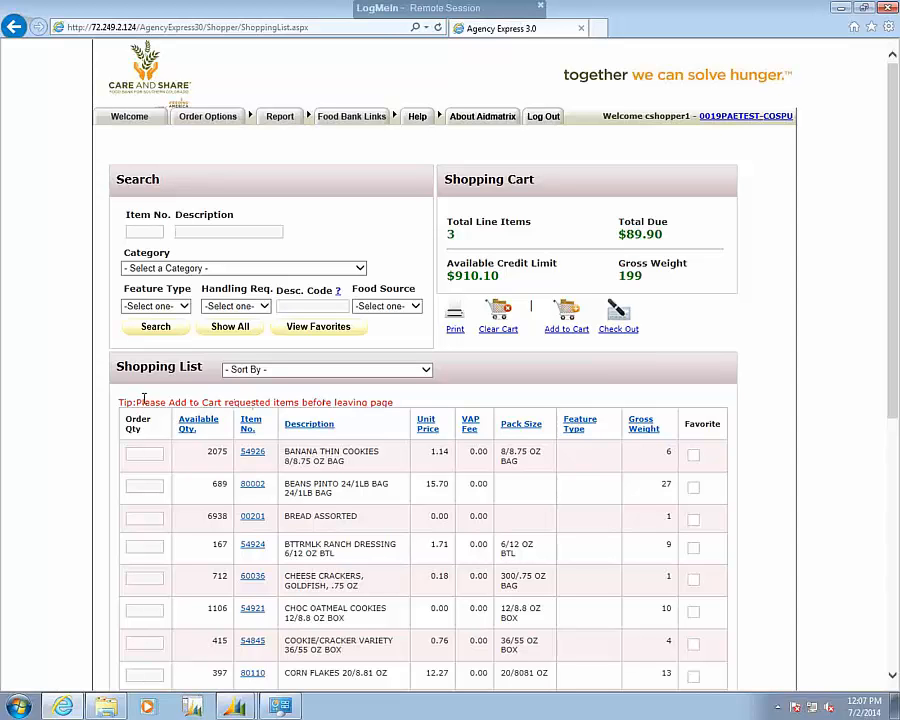
Check out the shopping cart and set a Pickup appointment for 07/14/2014 at 09:00 AM.
{"action": "left_click", "coordinate": [620, 314]}
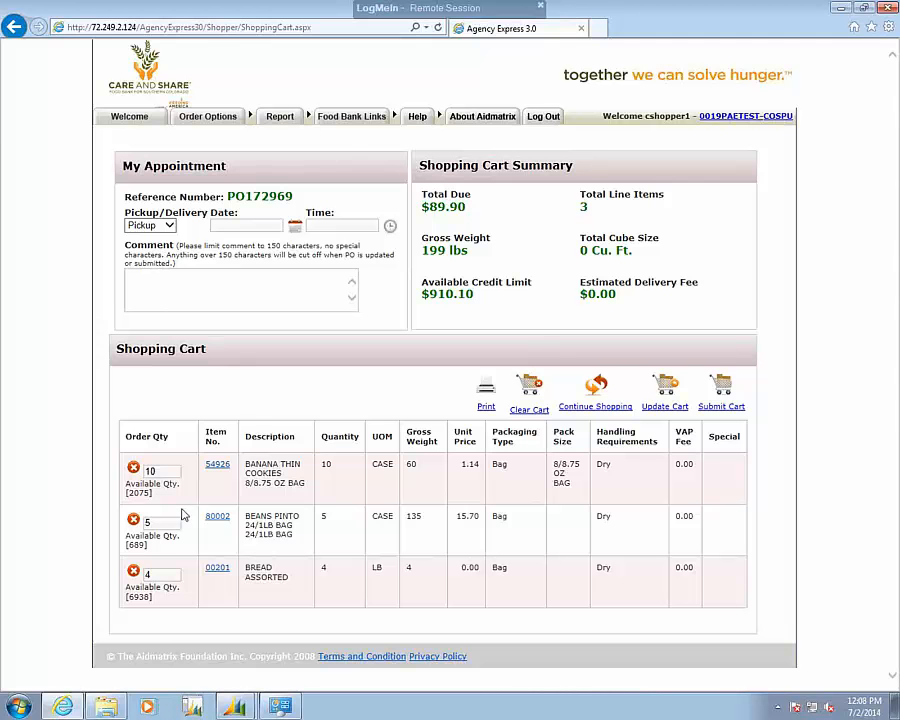
{"action": "left_click", "coordinate": [170, 227]}
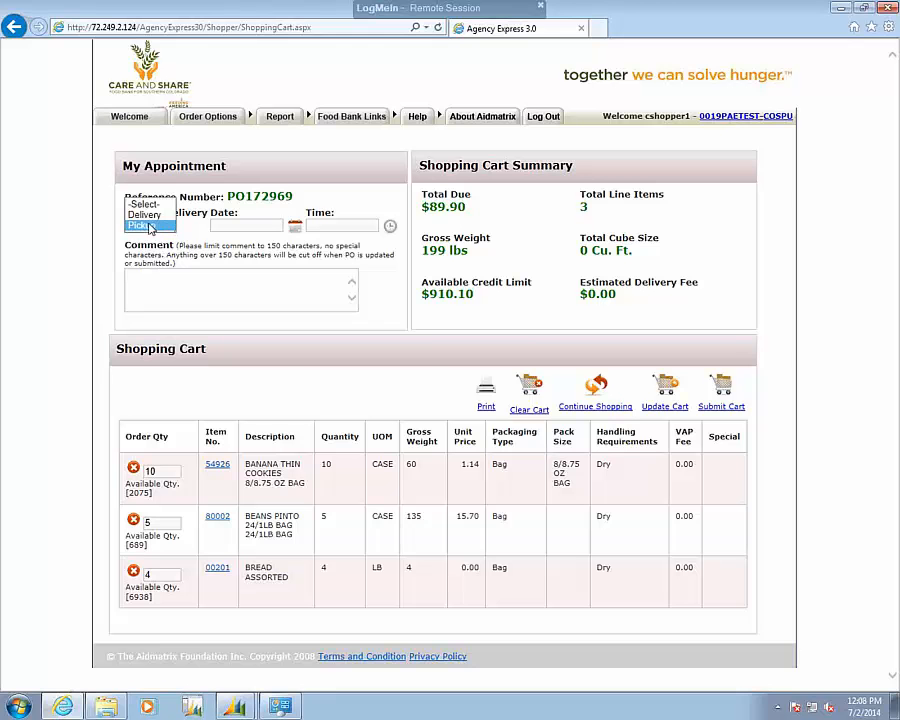
{"action": "left_click", "coordinate": [159, 226]}
{"action": "left_click", "coordinate": [295, 228]}
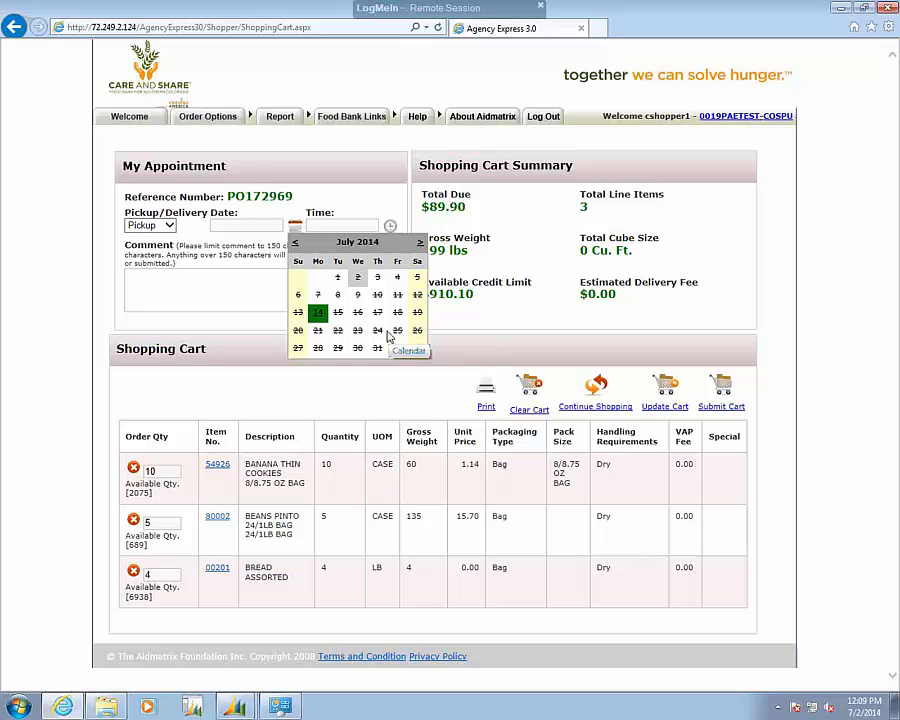
{"action": "left_click", "coordinate": [317, 314]}
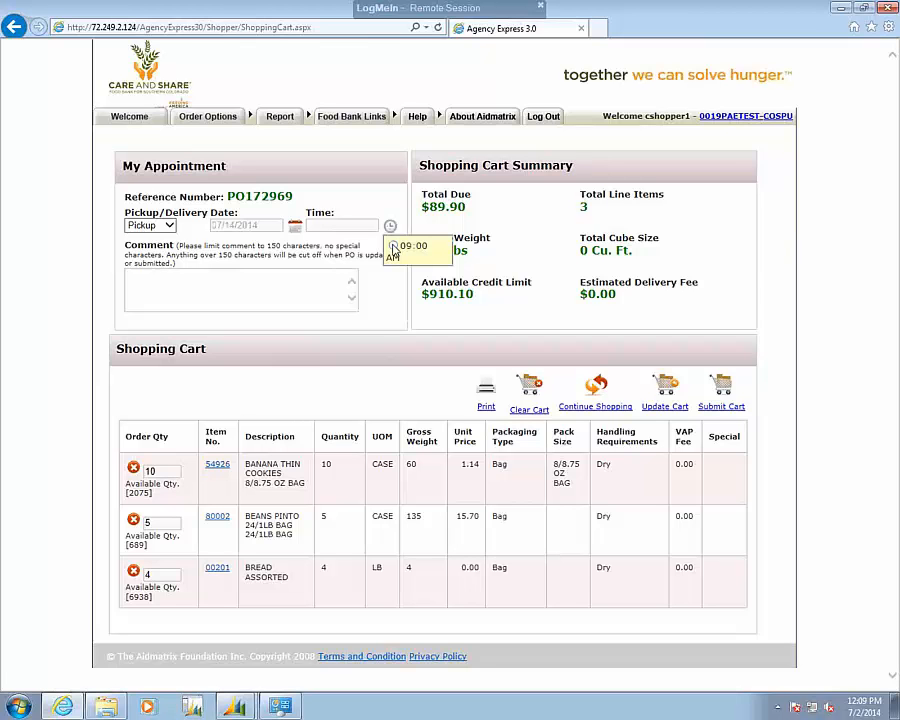
{"action": "left_click", "coordinate": [393, 246]}
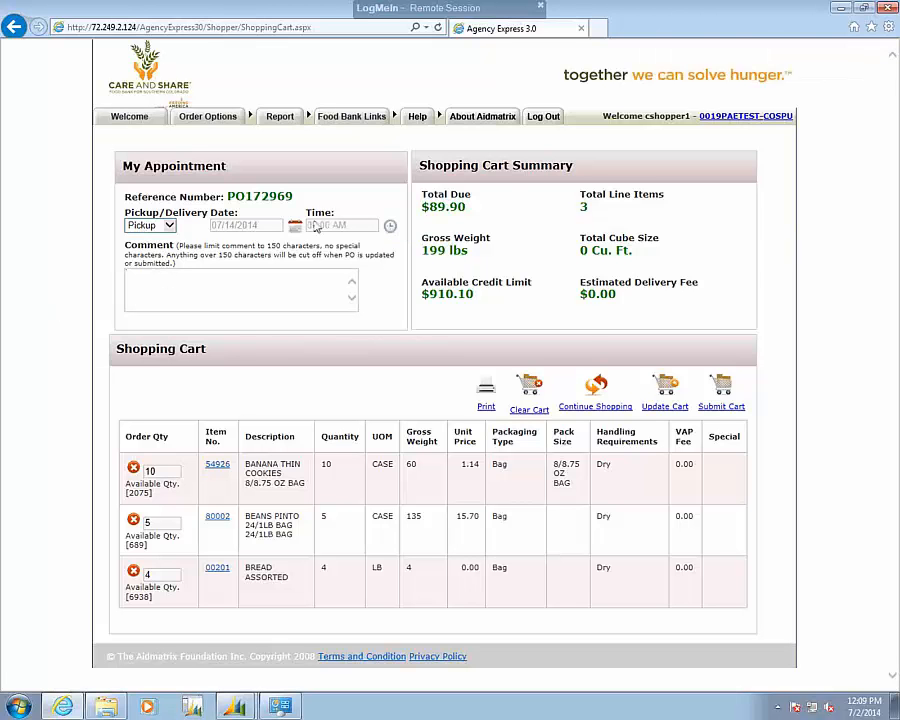
Add an order comment asking to call the contact, including the contact's first name and phone number.
{"action": "left_click", "coordinate": [291, 291]}
{"action": "type", "text": "Please call Peter at"}
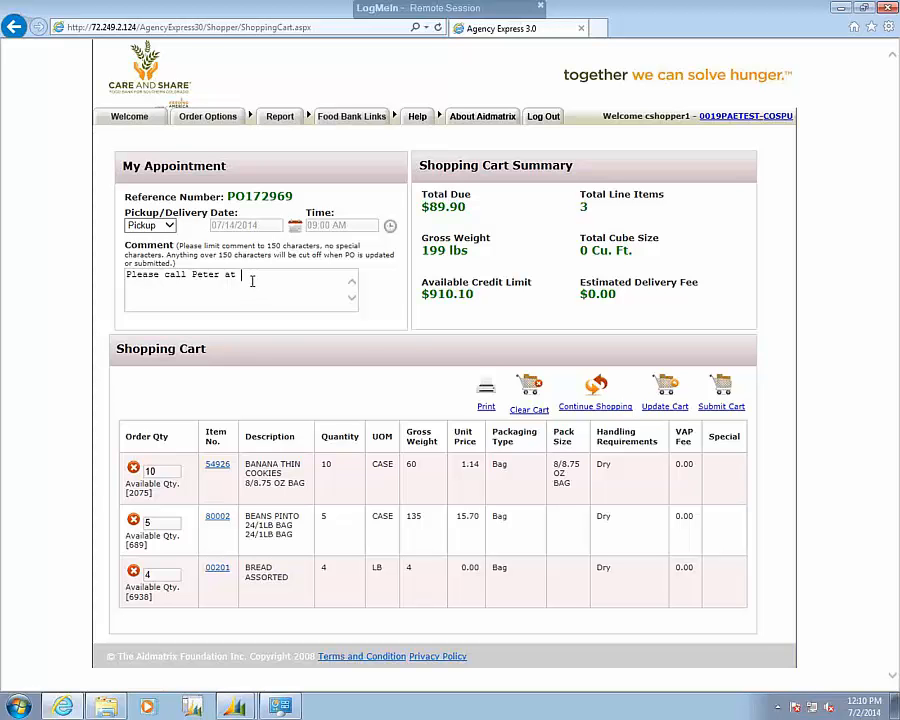
{"action": "type", "text": "555-1212."}
Submit the shopping cart as an order and confirm the submission.
{"action": "left_click", "coordinate": [721, 405]}
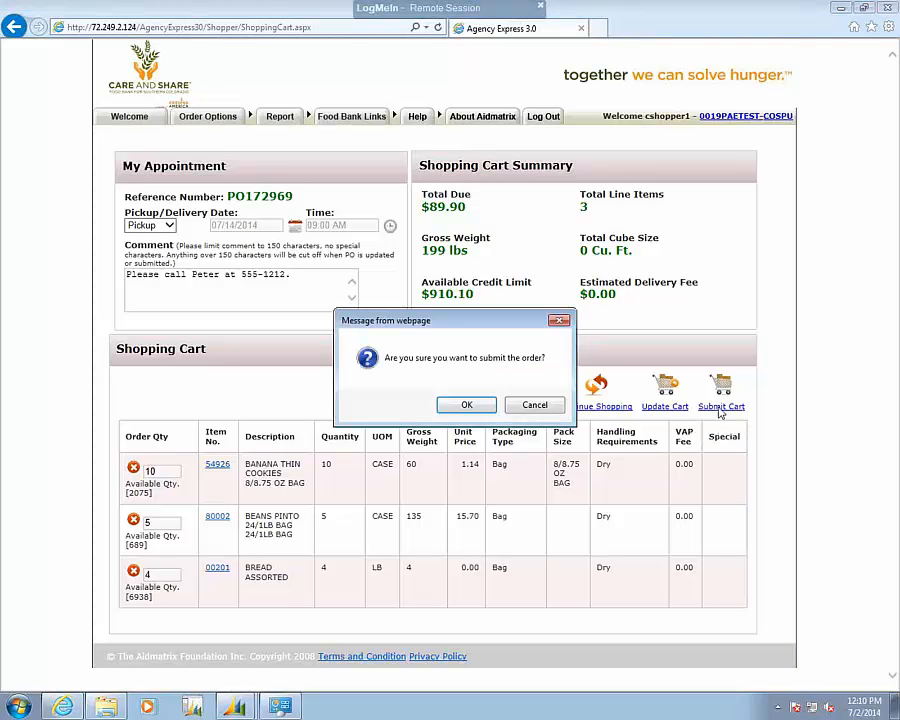
{"action": "left_click", "coordinate": [464, 404]}
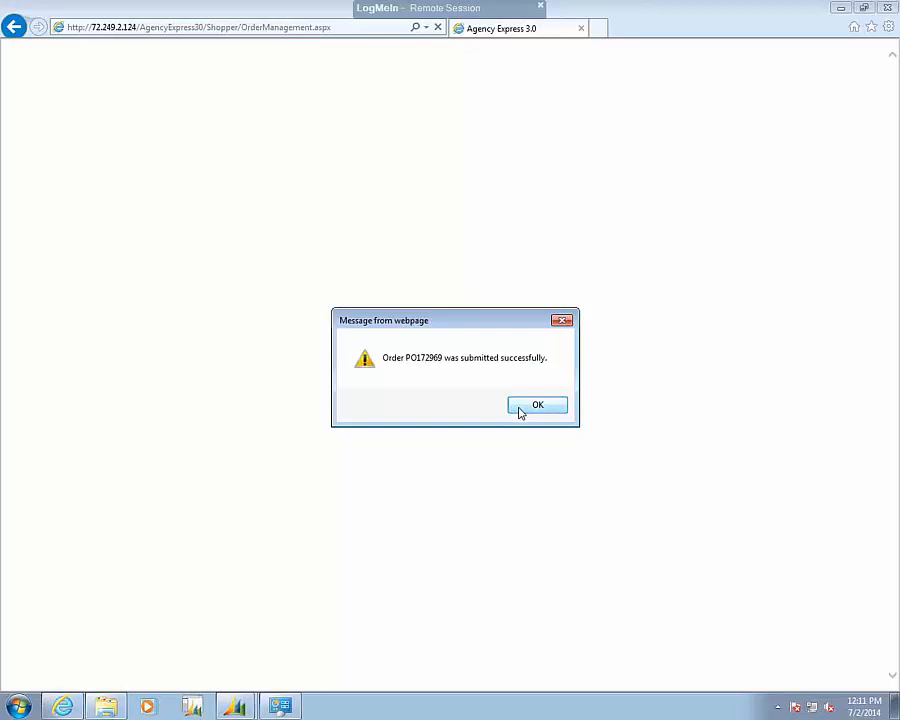
{"action": "left_click", "coordinate": [520, 410]}
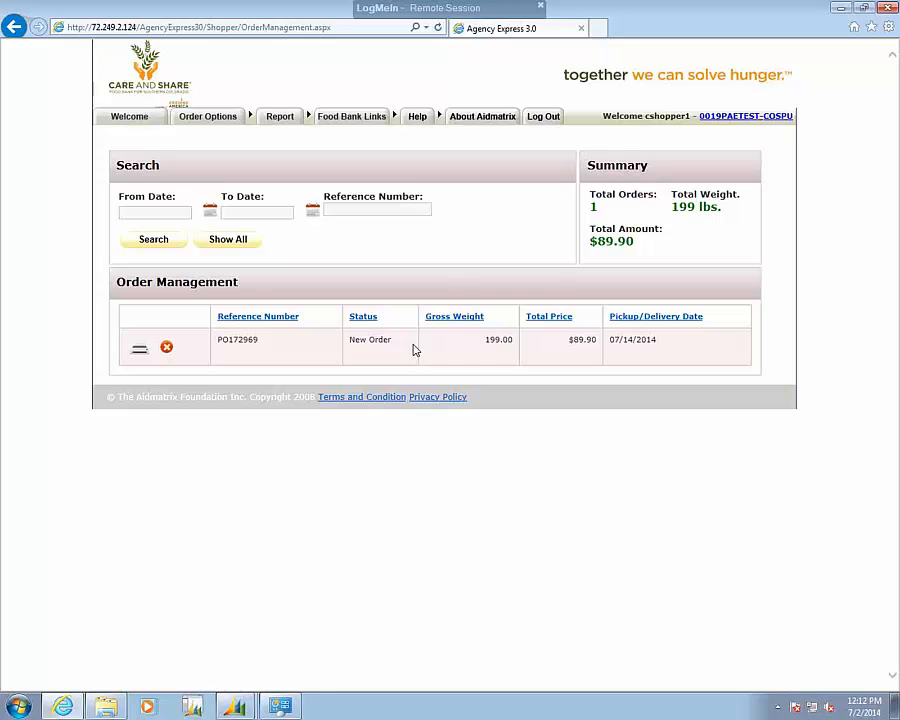
In Dynamics NAV, reopen Agency Express Web Processing to check its status and queue for the submitted order, and close Web Sync.
{"action": "mouse_move", "coordinate": [234, 704]}
{"action": "left_click", "coordinate": [222, 675]}
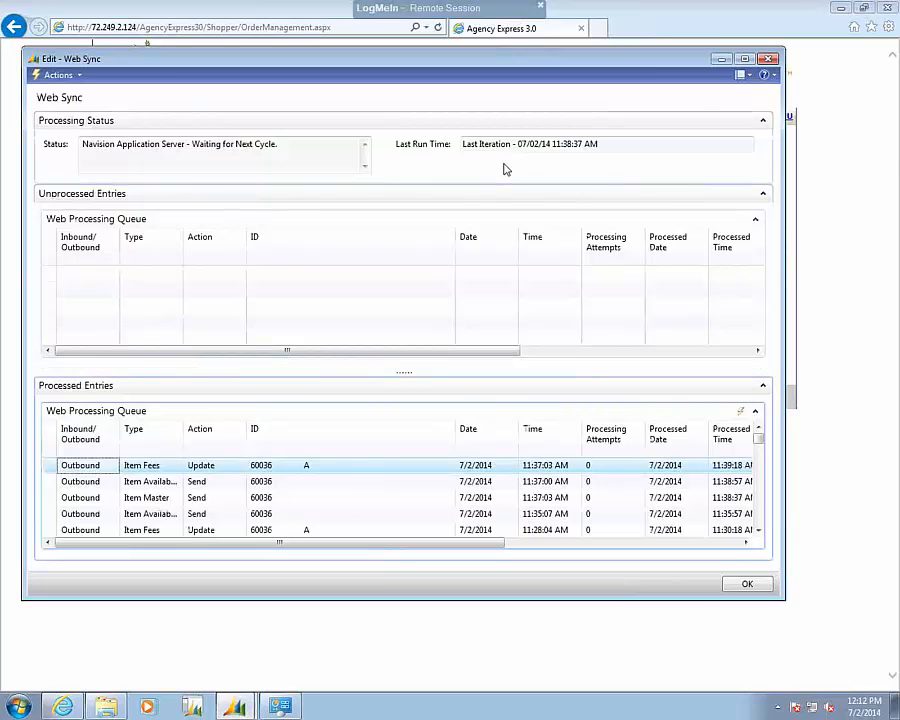
{"action": "left_click", "coordinate": [767, 60]}
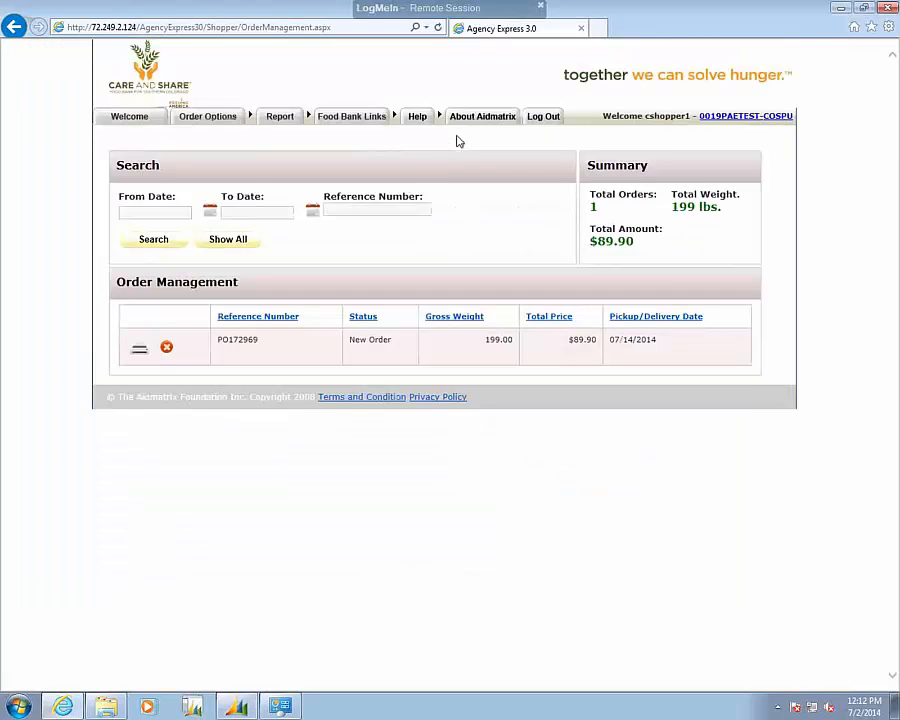
{"action": "left_click", "coordinate": [237, 707]}
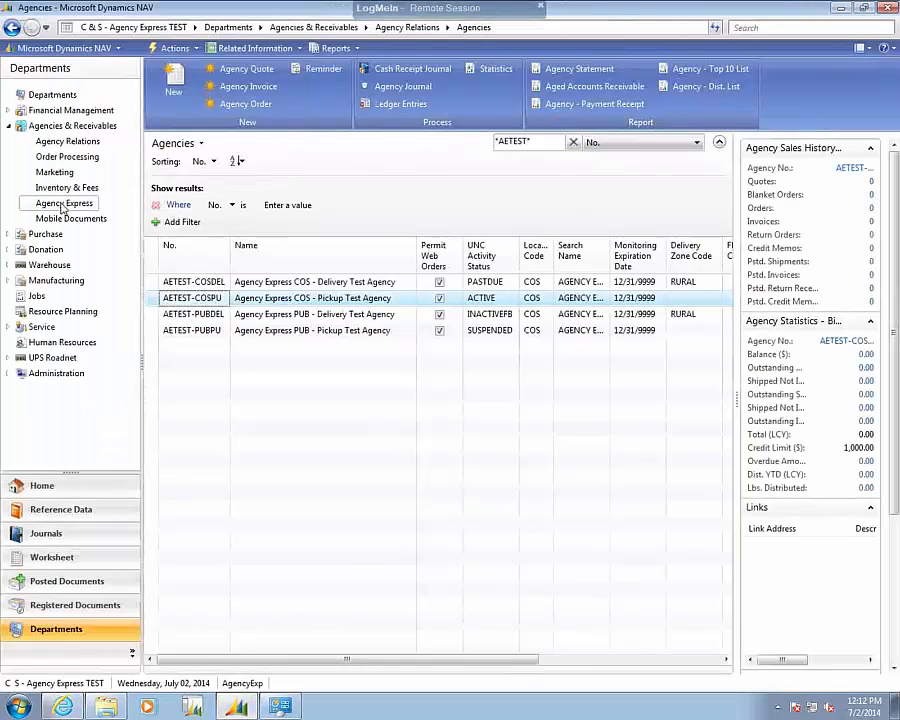
{"action": "left_click", "coordinate": [64, 203]}
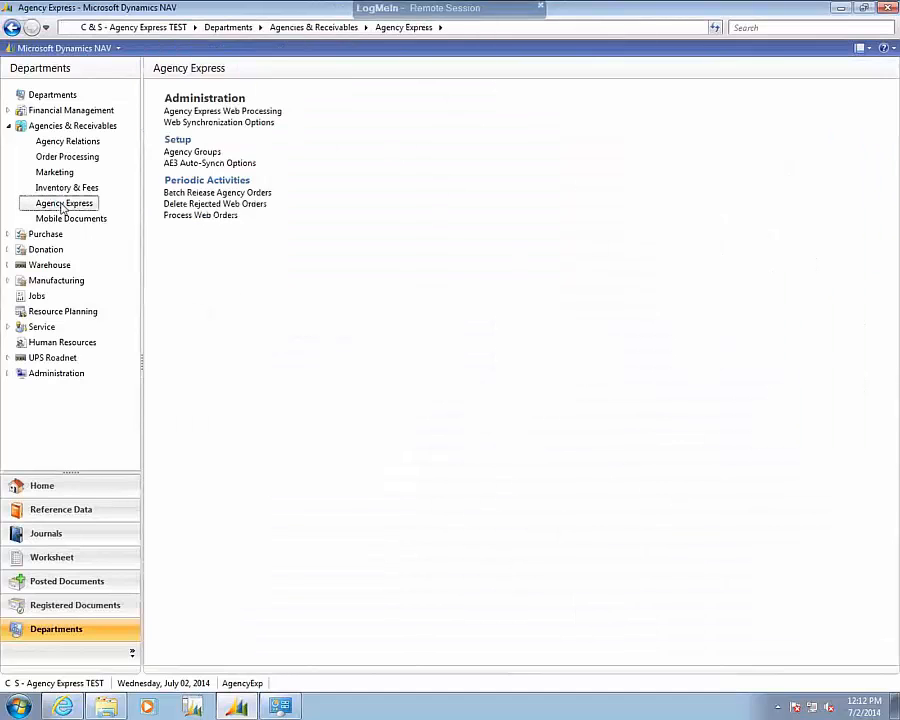
{"action": "left_click", "coordinate": [186, 114]}
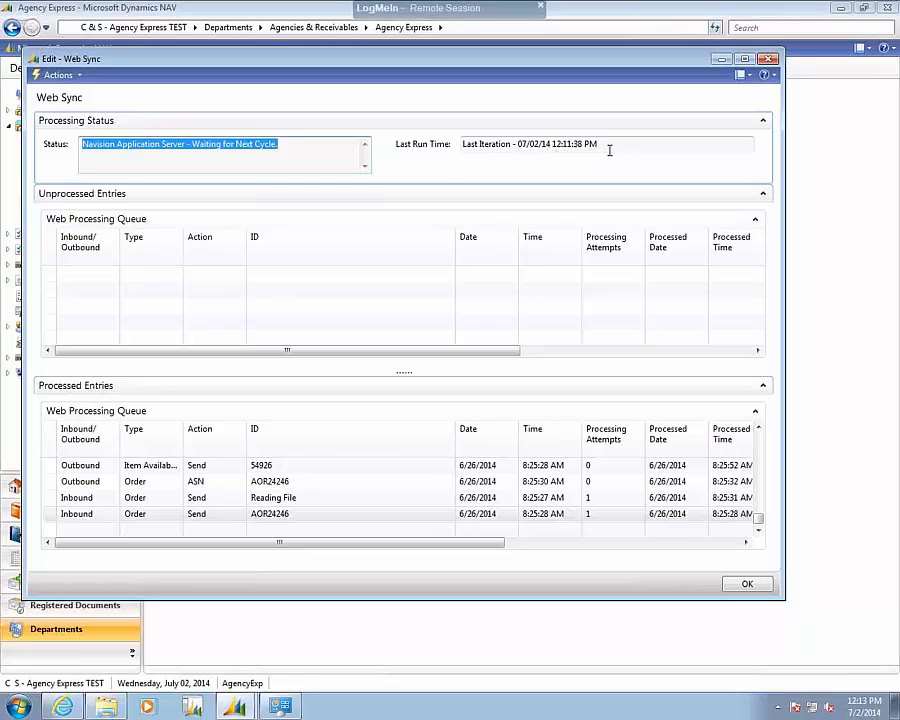
{"action": "left_click", "coordinate": [769, 61]}
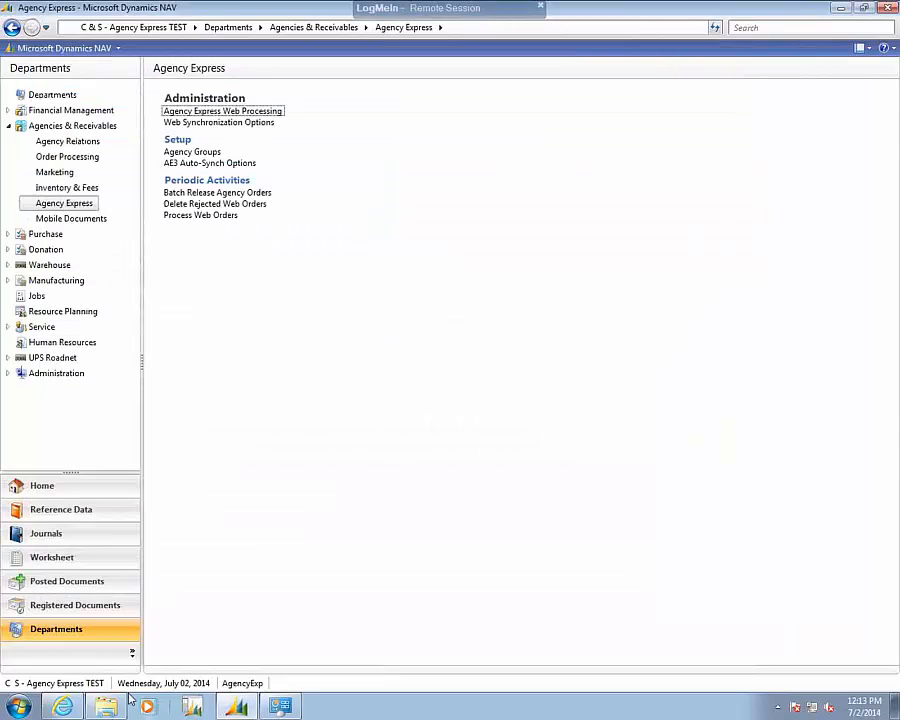
Refresh Order Management in the Agency Express browser window to check the order's status, and return to Dynamics NAV.
{"action": "left_click", "coordinate": [62, 707]}
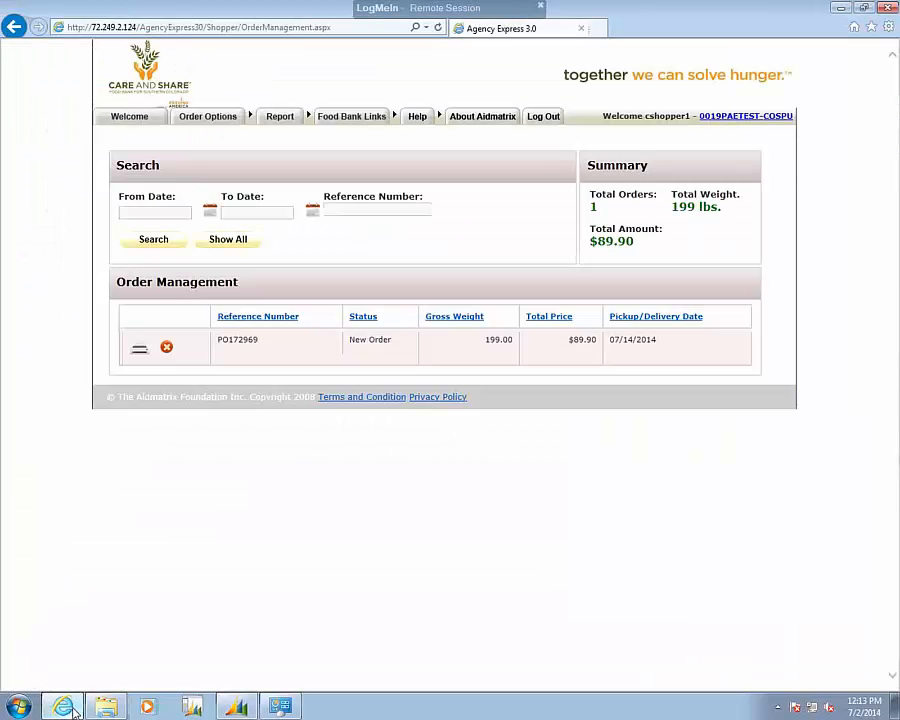
{"action": "key", "text": "F5"}
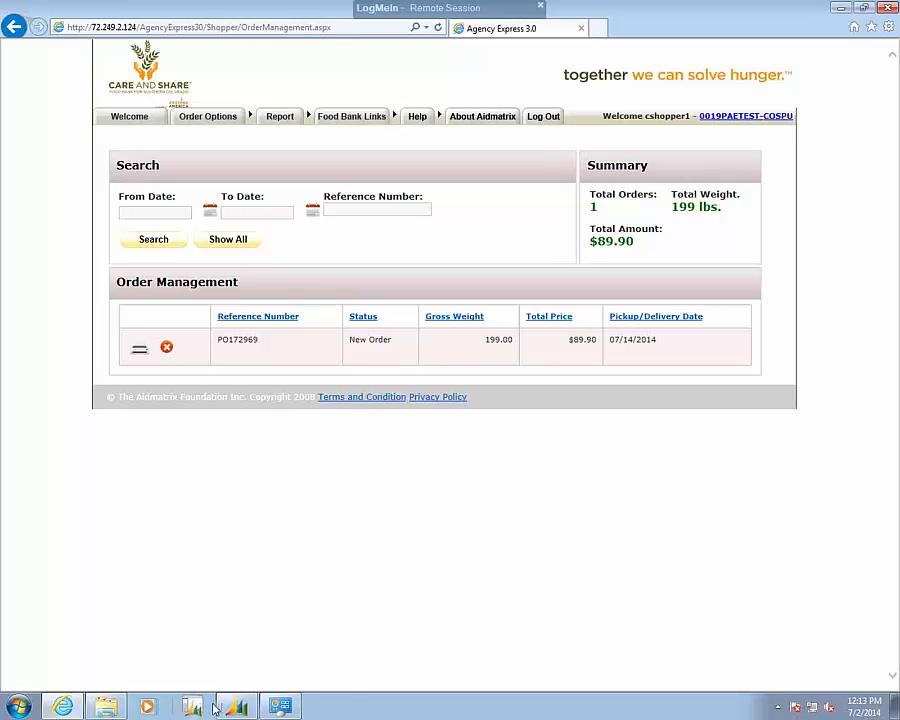
{"action": "mouse_move", "coordinate": [240, 710]}
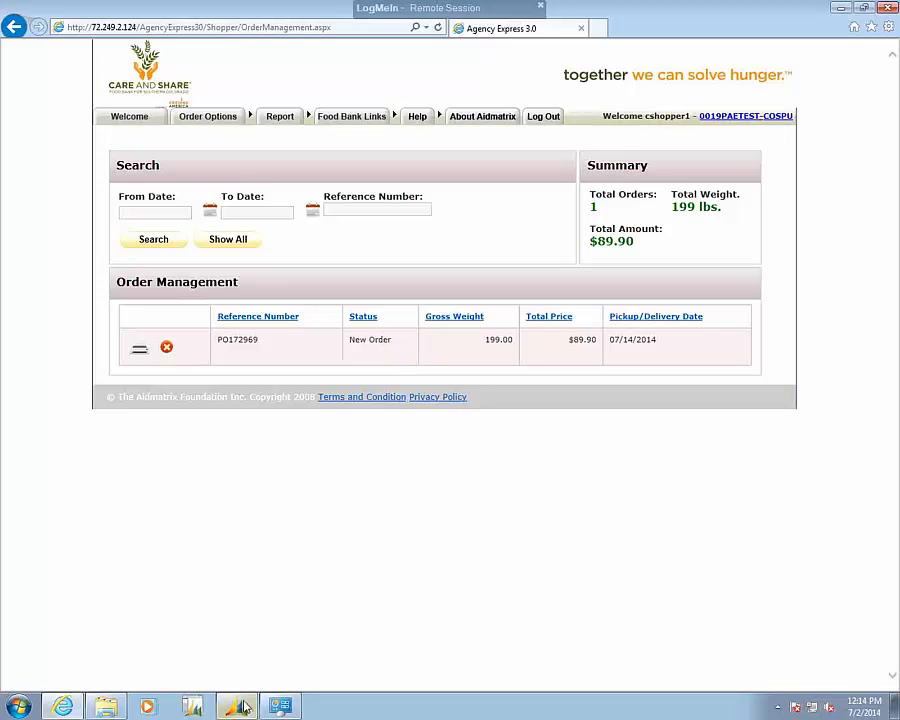
{"action": "key", "text": "F5"}
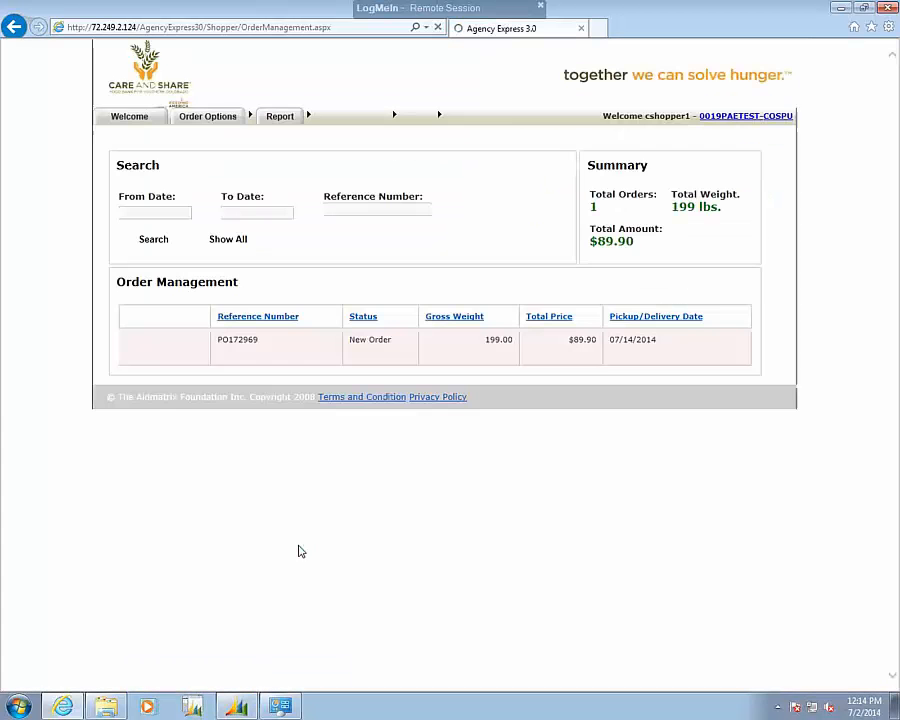
{"action": "left_click", "coordinate": [233, 708]}
In Windows Explorer, open the Syncv2009\In\Trans folder to look for the incoming order file.
{"action": "left_click", "coordinate": [108, 708]}
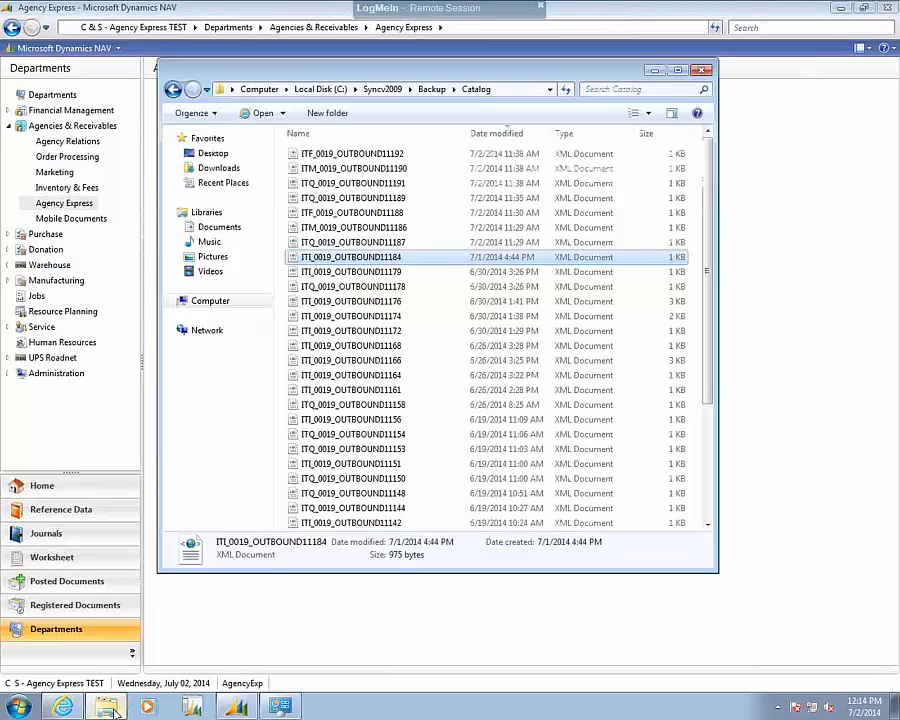
{"action": "left_click", "coordinate": [393, 90]}
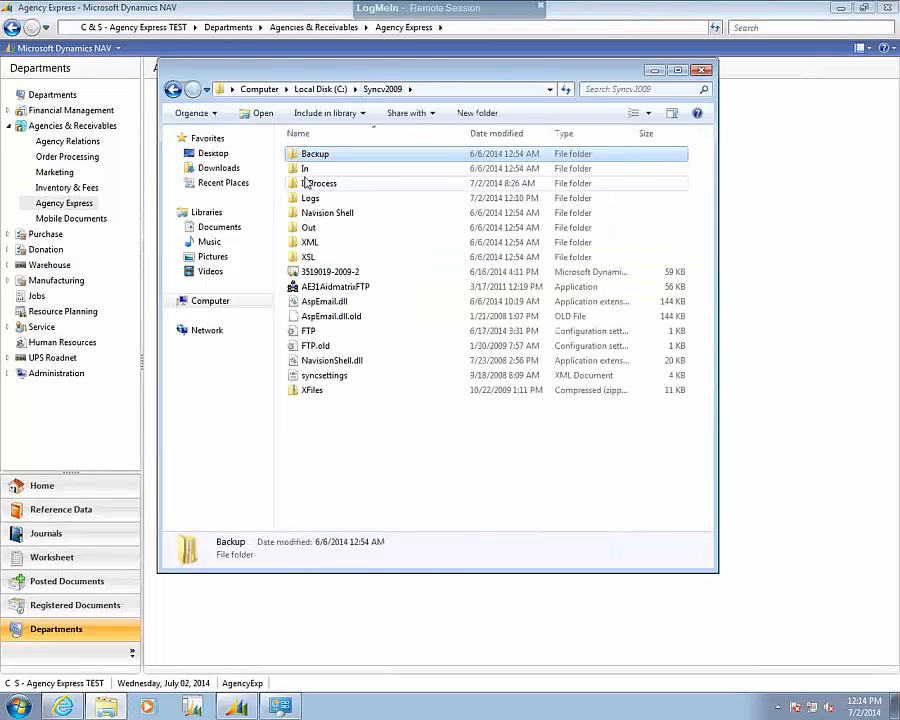
{"action": "left_click", "coordinate": [306, 171]}
{"action": "double_click", "coordinate": [306, 171]}
{"action": "double_click", "coordinate": [306, 185]}
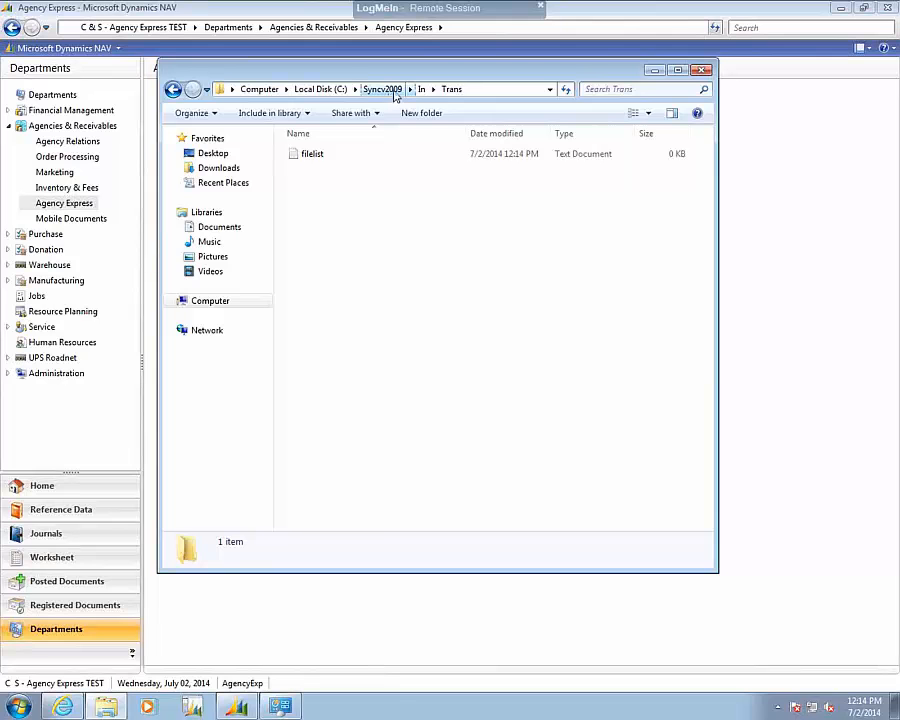
Examine the 6/19/2014 purchase order XML file from Syncv2009\Backup\Trans in Notepad with word wrap on, and close it.
{"action": "left_click", "coordinate": [393, 90]}
{"action": "double_click", "coordinate": [302, 157]}
{"action": "double_click", "coordinate": [311, 198]}
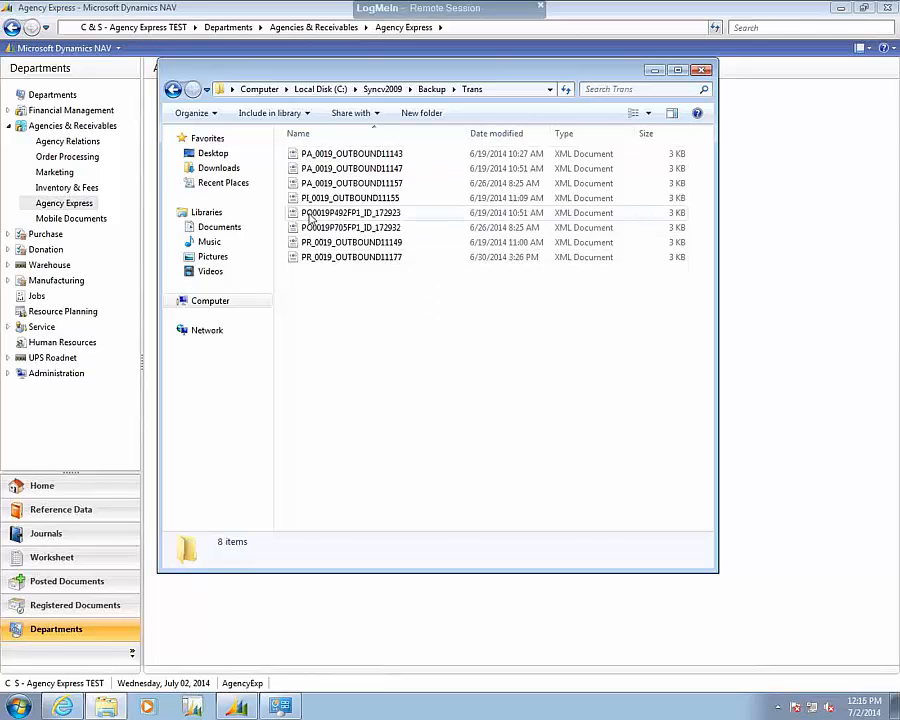
{"action": "right_click", "coordinate": [311, 214]}
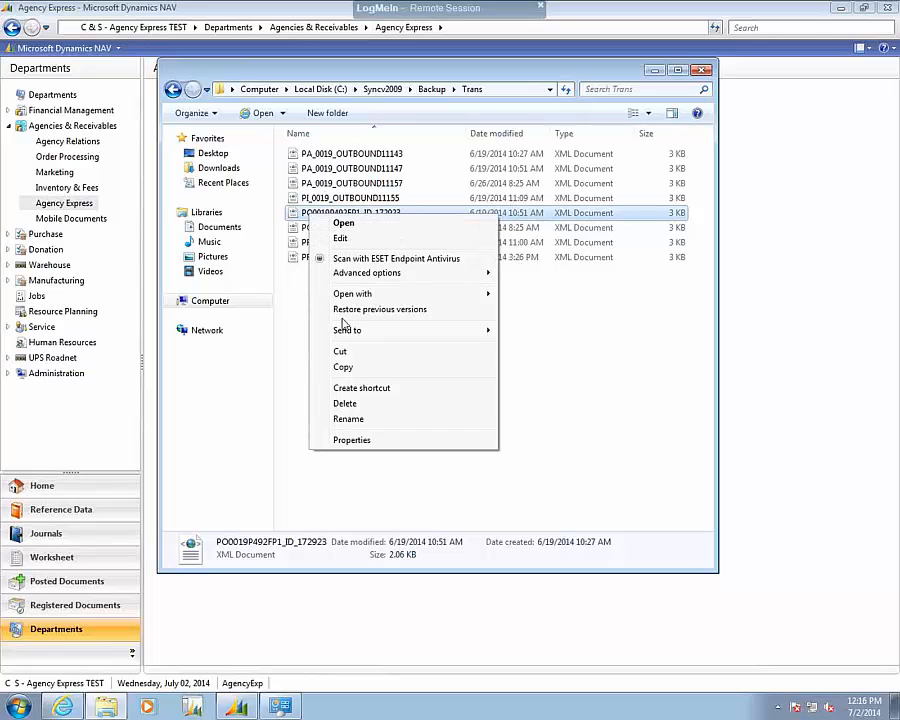
{"action": "mouse_move", "coordinate": [470, 297]}
{"action": "left_click", "coordinate": [545, 360]}
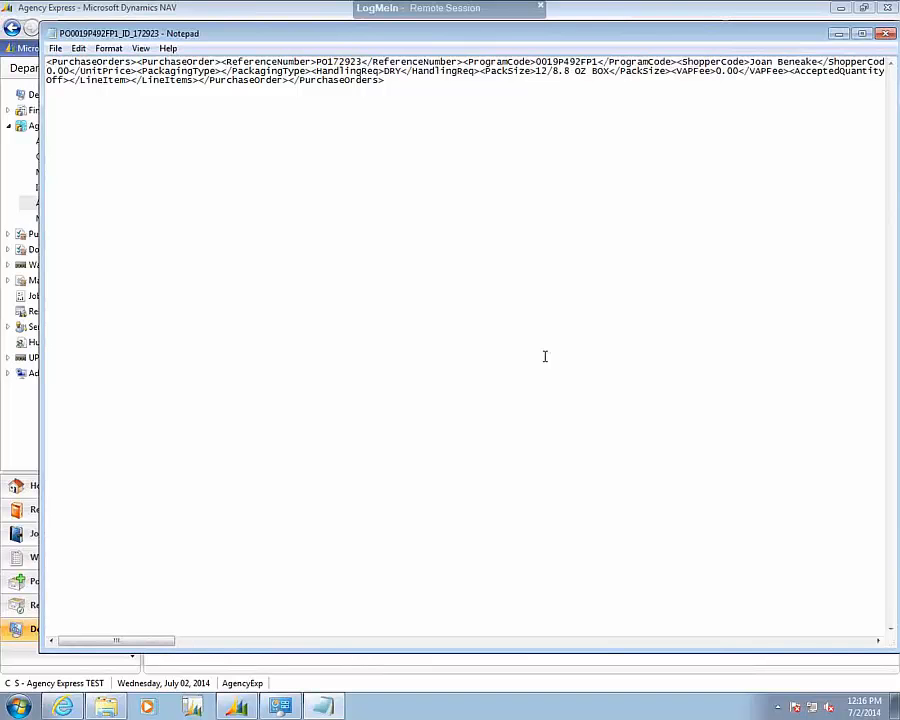
{"action": "left_click", "coordinate": [108, 48]}
{"action": "left_click", "coordinate": [124, 66]}
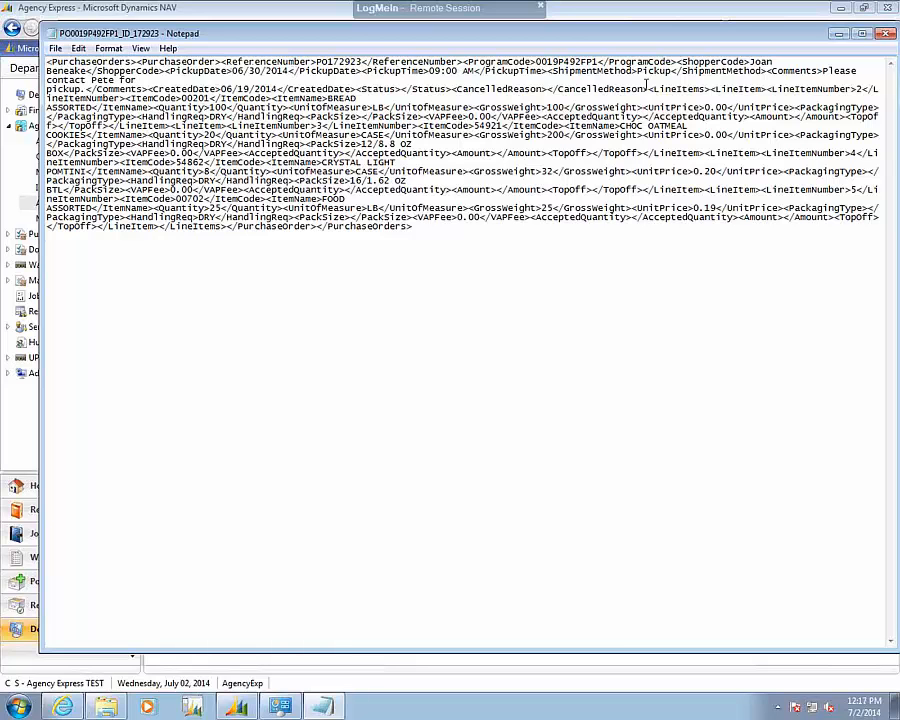
{"action": "left_click", "coordinate": [884, 36]}
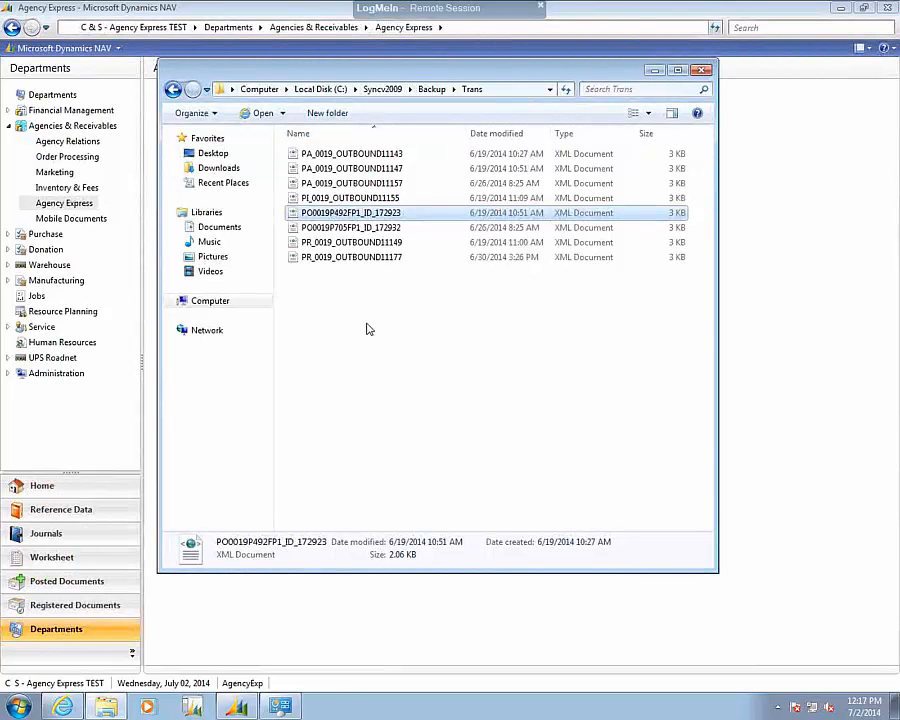
{"action": "left_click", "coordinate": [342, 294]}
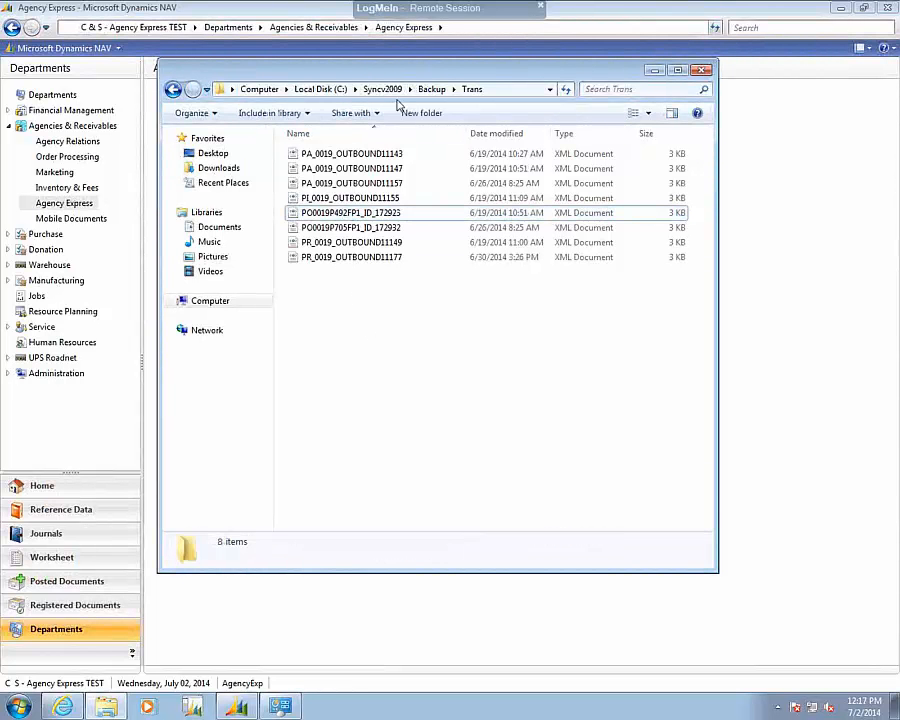
Recheck Syncv2009\In\Trans for an incoming order file and return to the Syncv2009 folder.
{"action": "left_click", "coordinate": [382, 89]}
{"action": "double_click", "coordinate": [305, 168]}
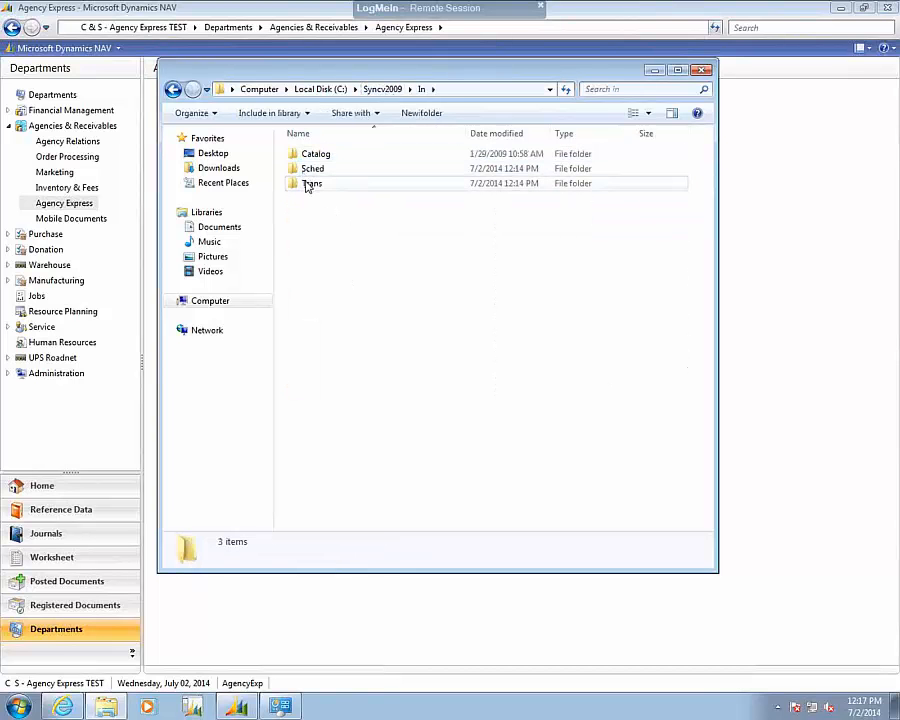
{"action": "double_click", "coordinate": [310, 184]}
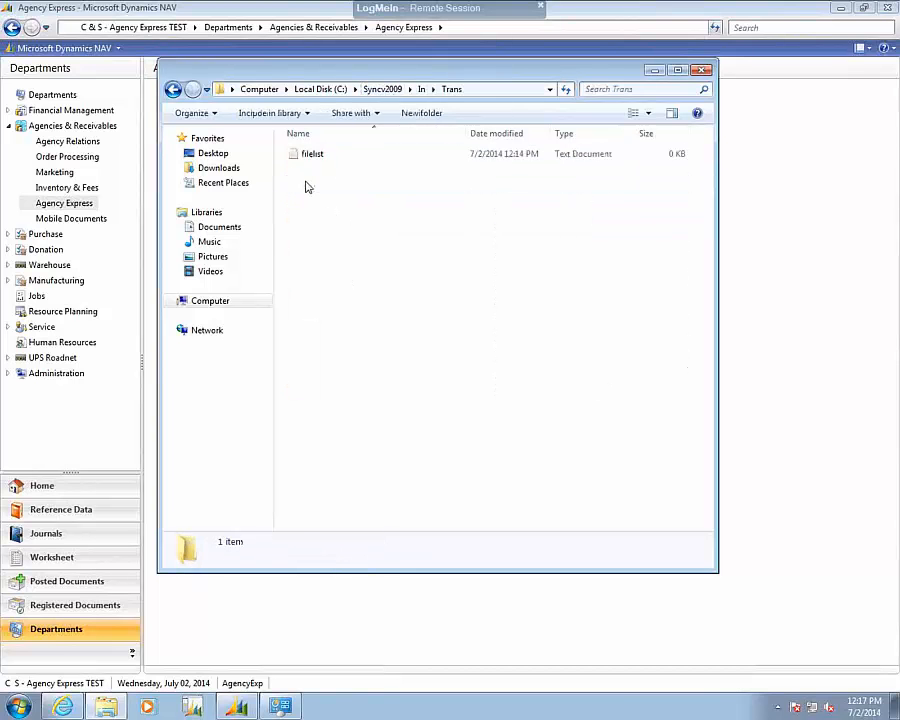
{"action": "left_click", "coordinate": [383, 89]}
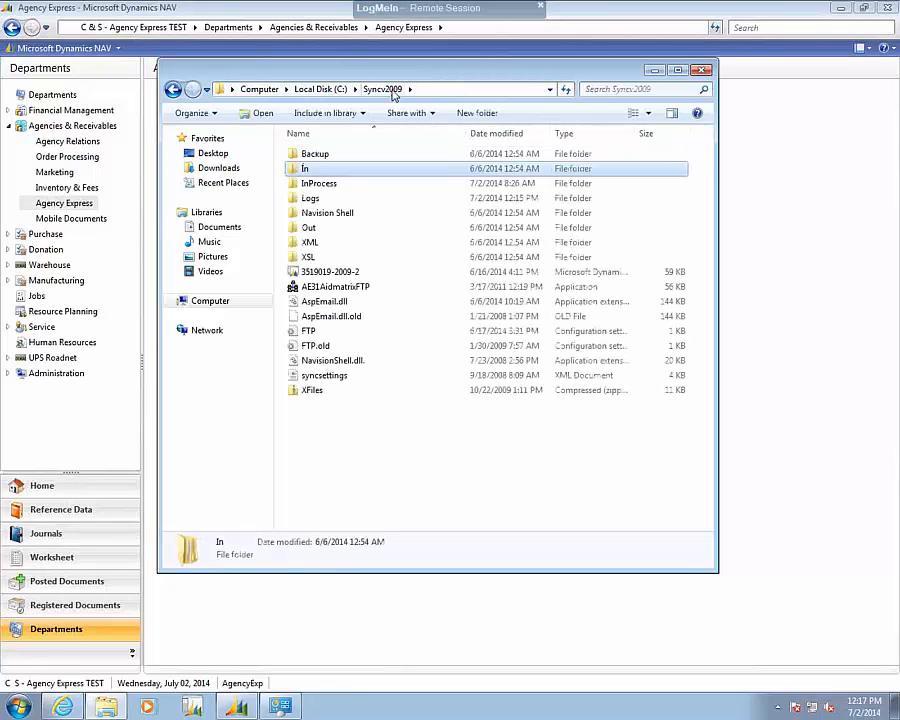
In Dynamics NAV, reopen Agency Express Web Processing, reposition the Web Sync window, and review the unprocessed and latest processed entries.
{"action": "left_click", "coordinate": [234, 707]}
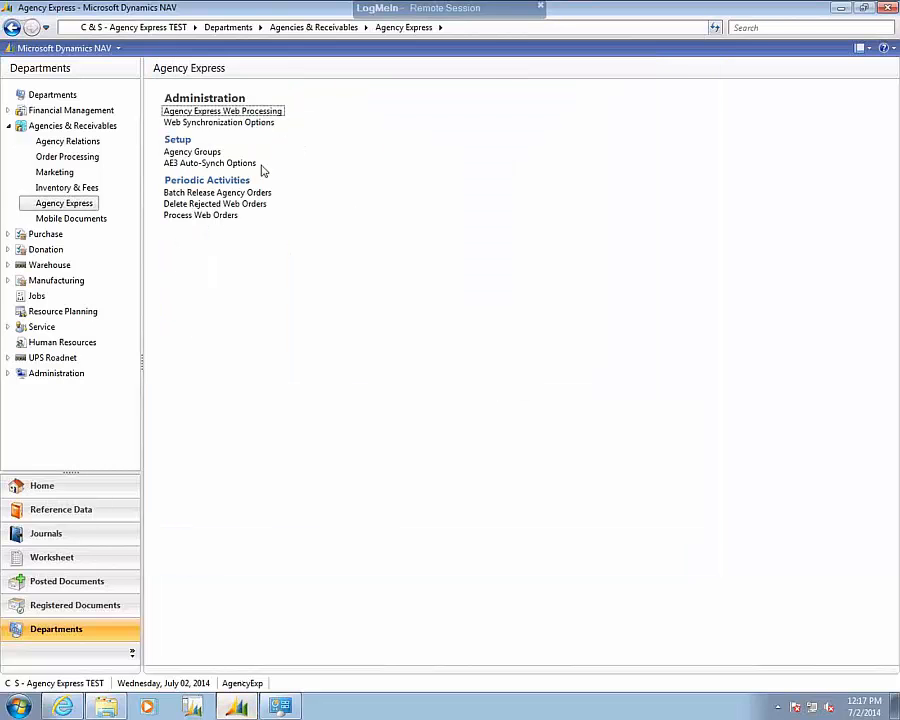
{"action": "left_click", "coordinate": [246, 113]}
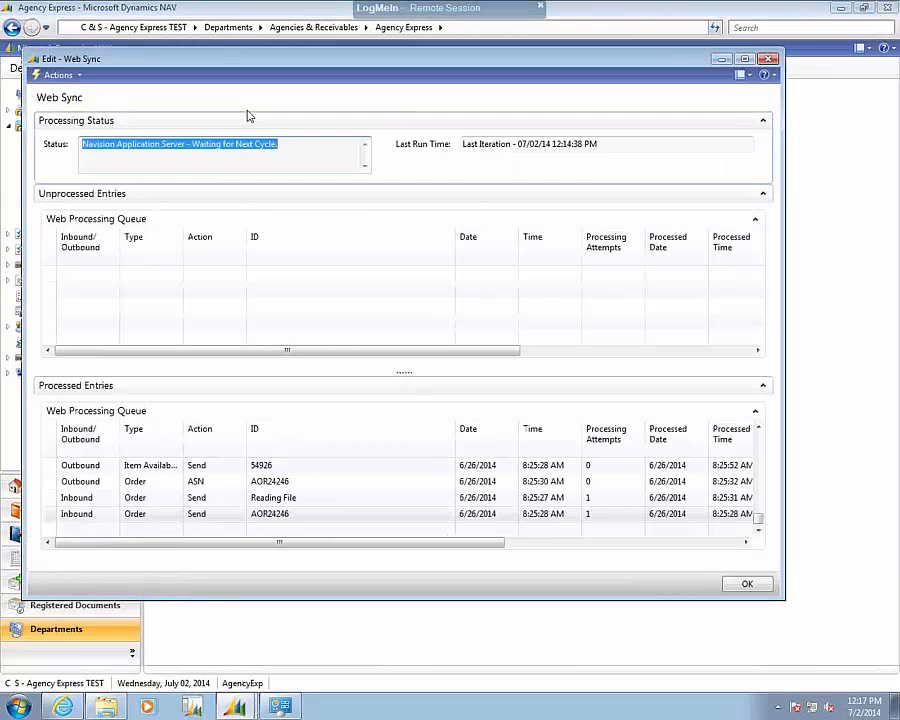
{"action": "left_click_drag", "start_coordinate": [364, 59], "coordinate": [441, 141]}
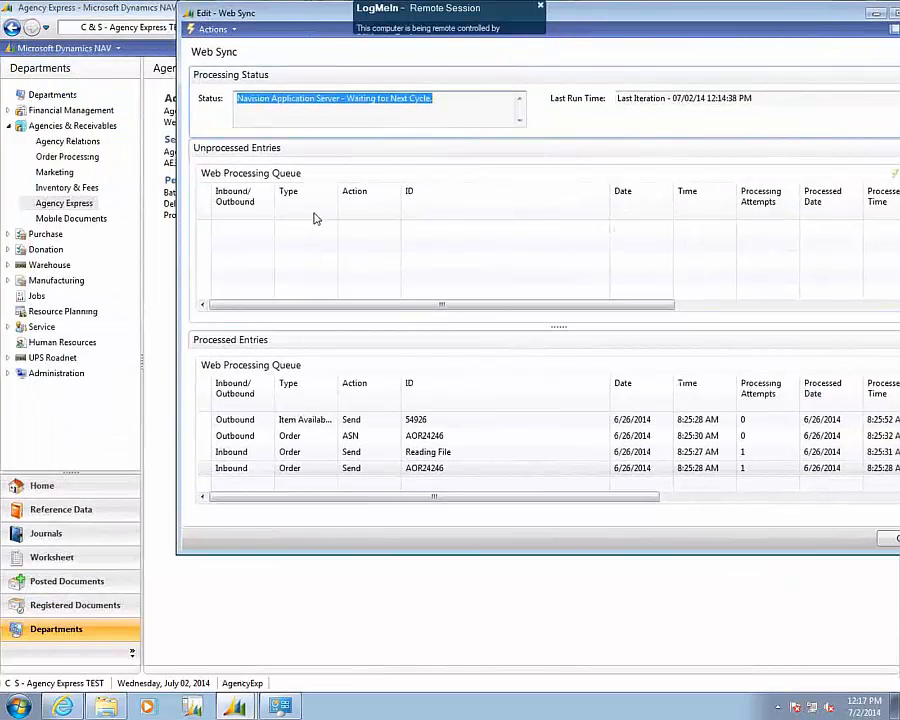
{"action": "left_click_drag", "start_coordinate": [285, 18], "coordinate": [217, 75]}
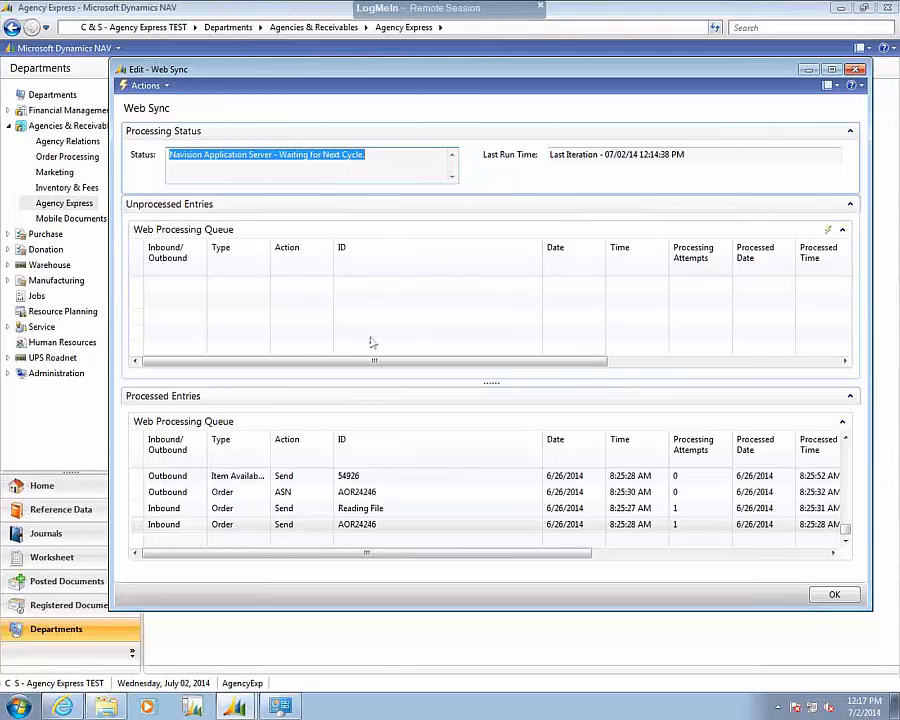
{"action": "left_click", "coordinate": [397, 486]}
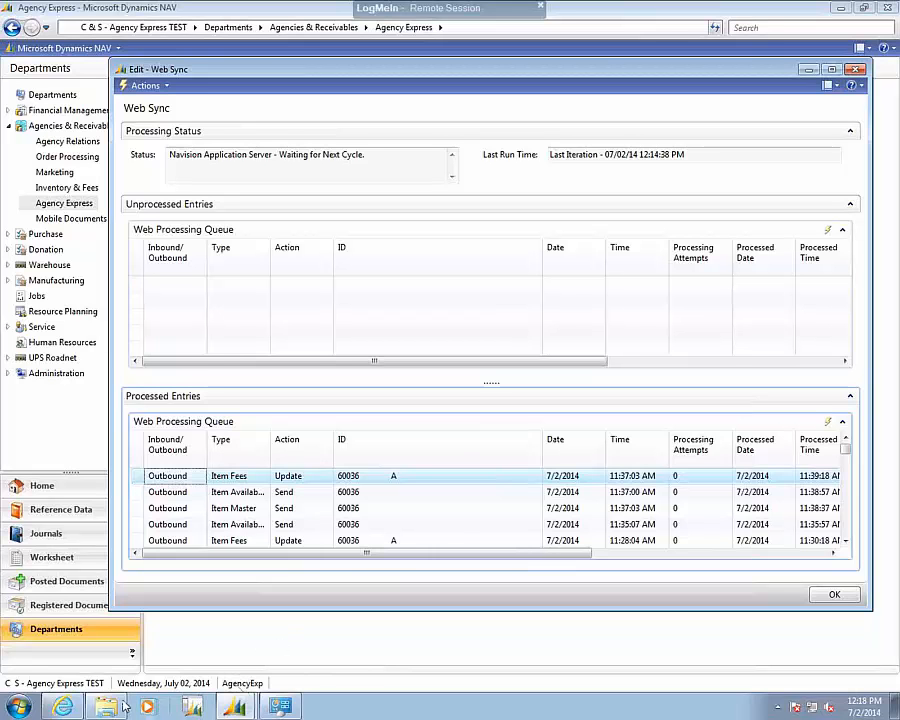
Check the placed order's status on the Agency Express Order Management page, and return to the Web Sync window in Dynamics NAV.
{"action": "left_click", "coordinate": [76, 707]}
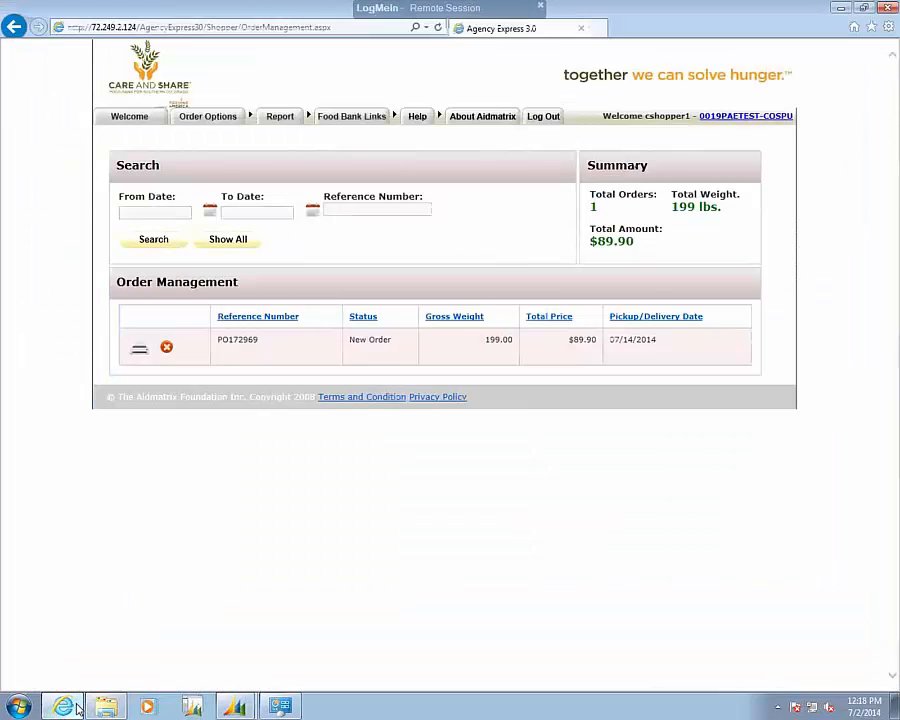
{"action": "mouse_move", "coordinate": [228, 118]}
{"action": "mouse_move", "coordinate": [280, 117]}
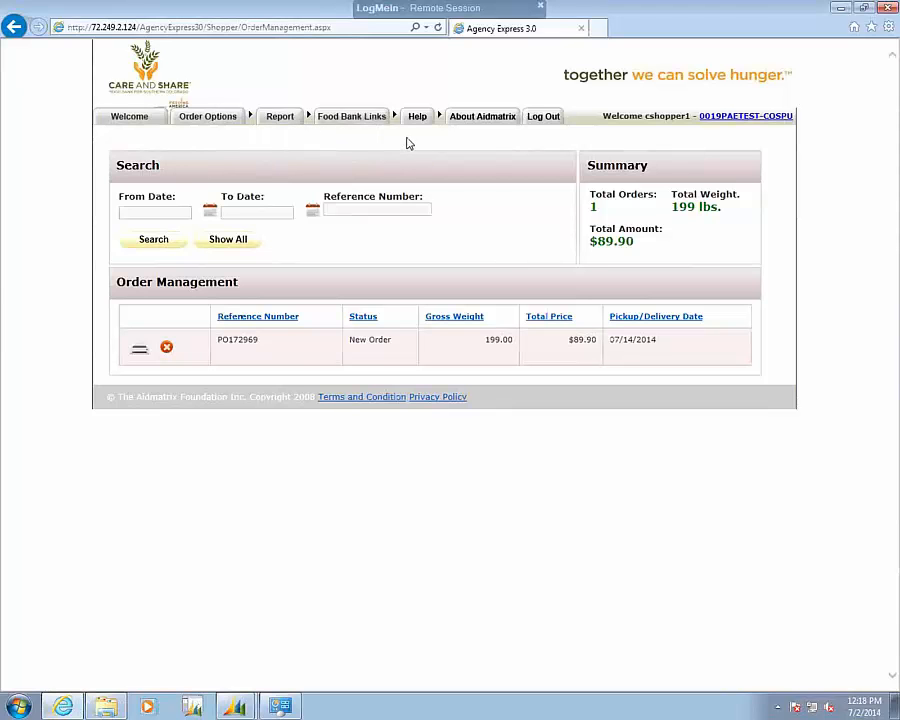
{"action": "mouse_move", "coordinate": [235, 708]}
{"action": "left_click", "coordinate": [226, 676]}
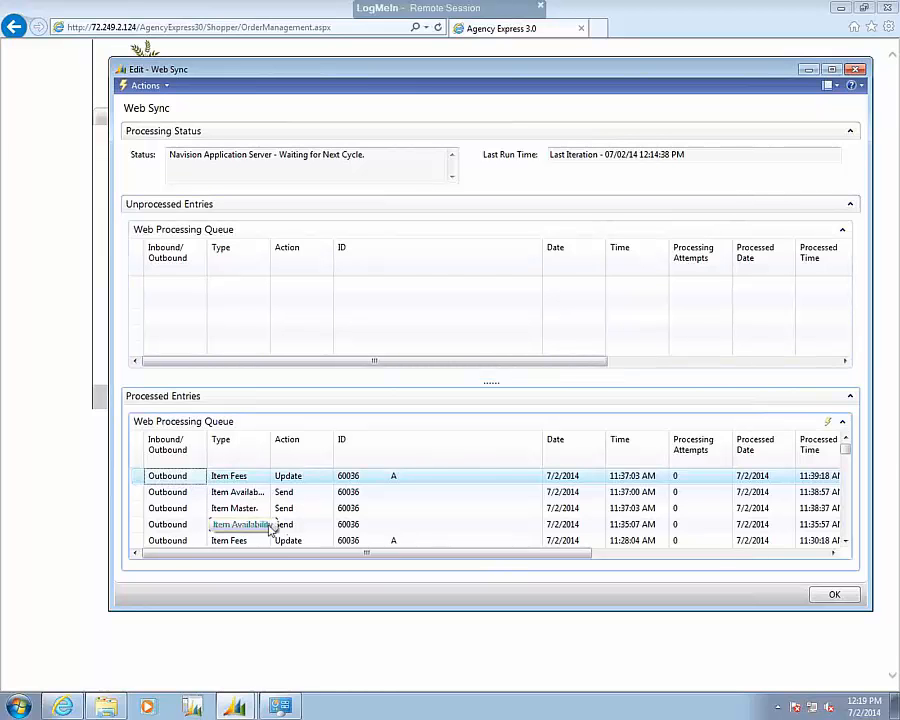
In Windows Explorer, open the Syncv2009\Out\Sched folder to look for outgoing schedule files.
{"action": "left_click", "coordinate": [110, 707]}
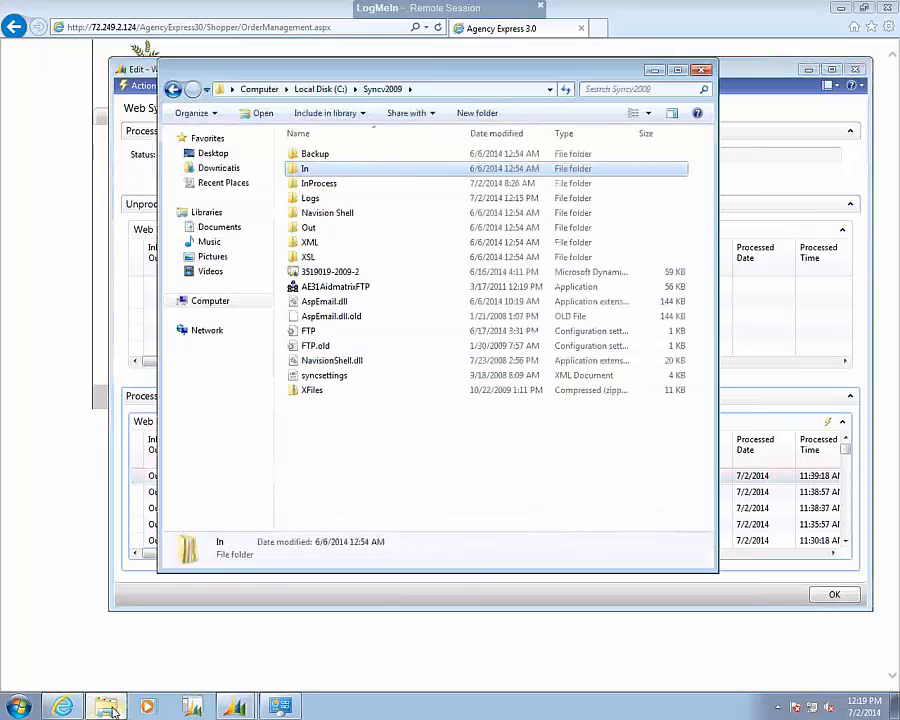
{"action": "left_click", "coordinate": [316, 232]}
{"action": "double_click", "coordinate": [316, 230]}
{"action": "left_click", "coordinate": [313, 186]}
{"action": "double_click", "coordinate": [313, 188]}
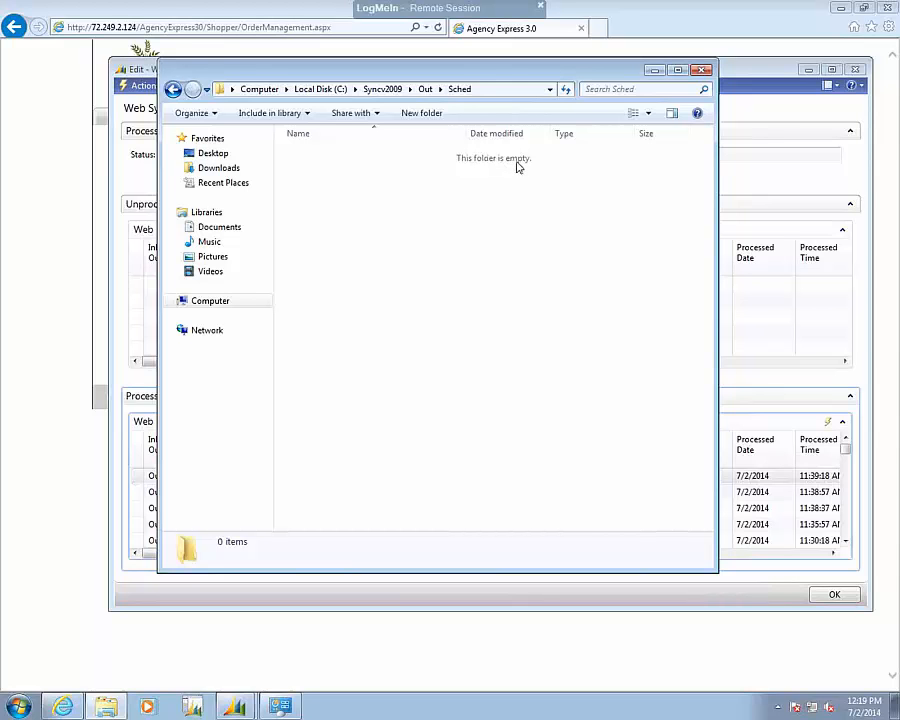
Review the files in Syncv2009\Backup\Sched sorted by date modified, and close the Explorer window.
{"action": "left_click", "coordinate": [388, 92]}
{"action": "double_click", "coordinate": [315, 126]}
{"action": "double_click", "coordinate": [312, 184]}
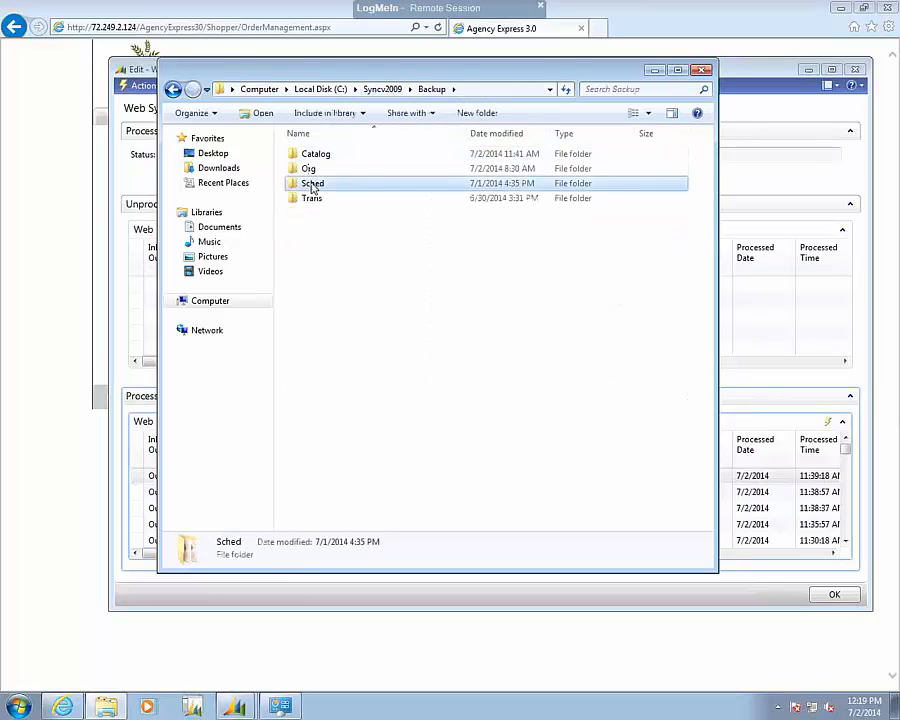
{"action": "left_click", "coordinate": [500, 134]}
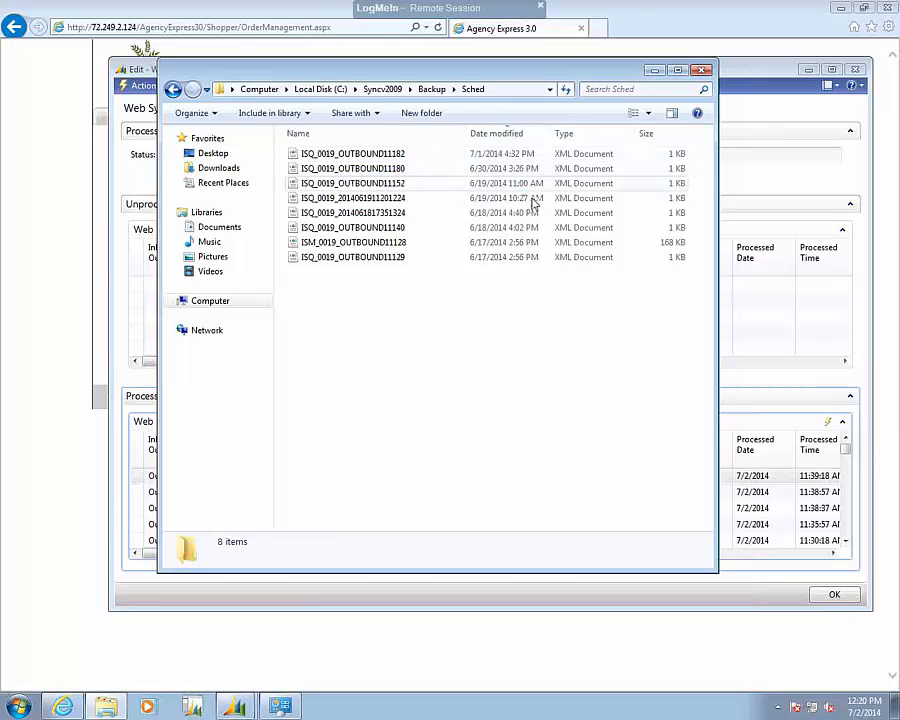
{"action": "left_click", "coordinate": [704, 71]}
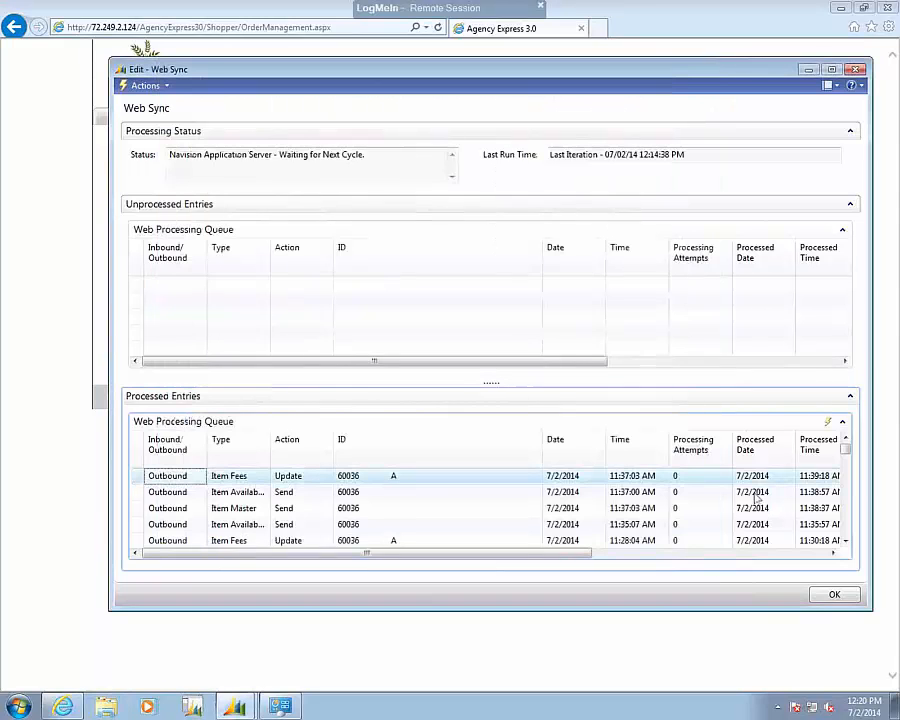
Examine the processed times and filenames of the processed entries in the Web Sync window.
{"action": "left_click", "coordinate": [834, 556]}
{"action": "left_click", "coordinate": [834, 556]}
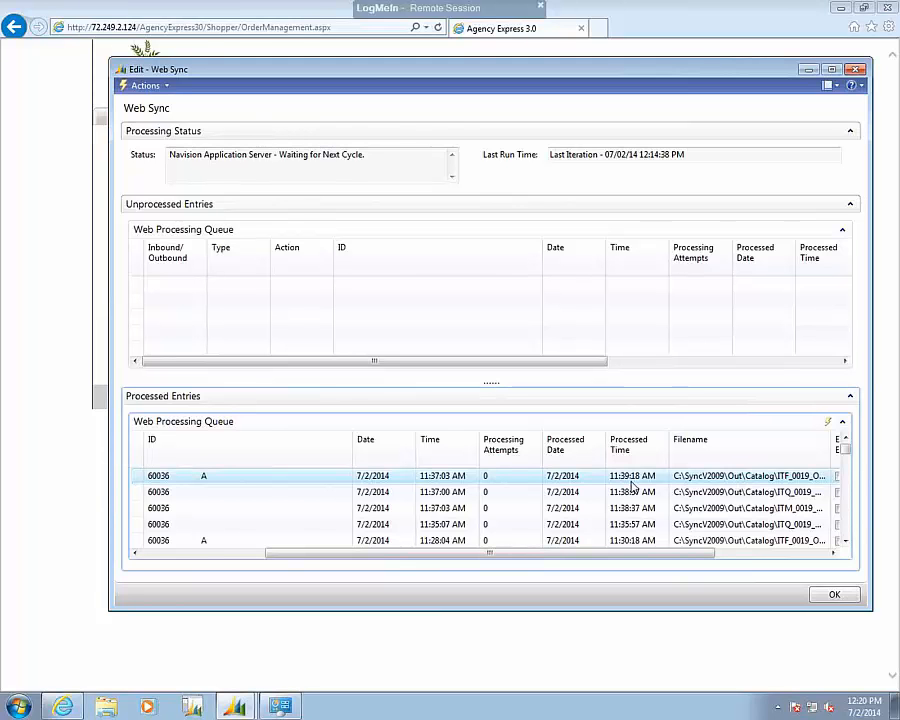
{"action": "left_click_drag", "start_coordinate": [567, 558], "coordinate": [275, 536]}
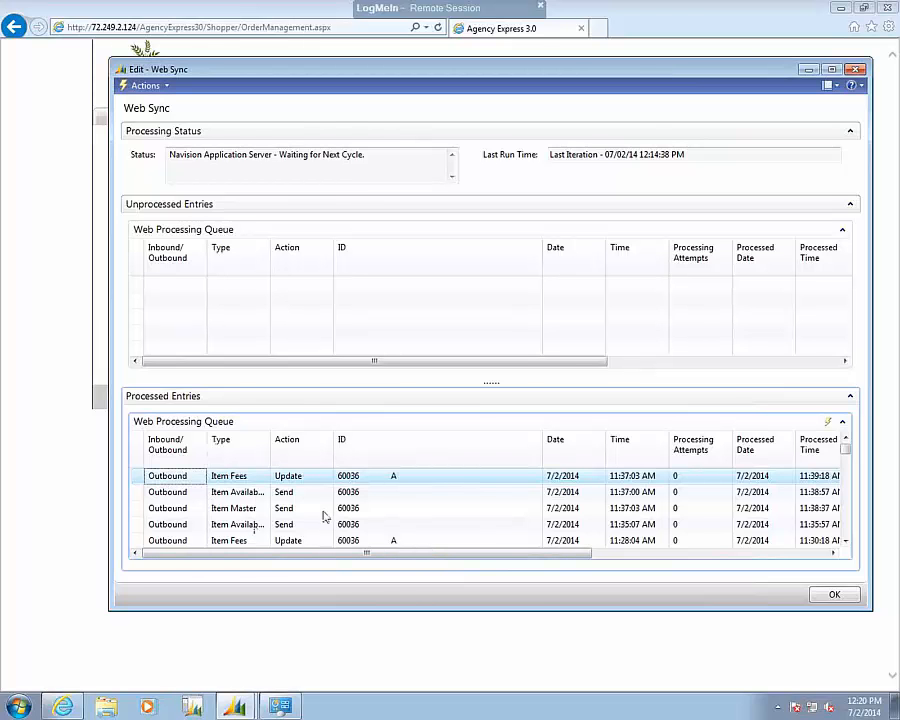
Reopen Windows Explorer, recheck the Syncv2009\Out\Sched folder on the local C: disk, and minimize the window.
{"action": "left_click", "coordinate": [108, 707]}
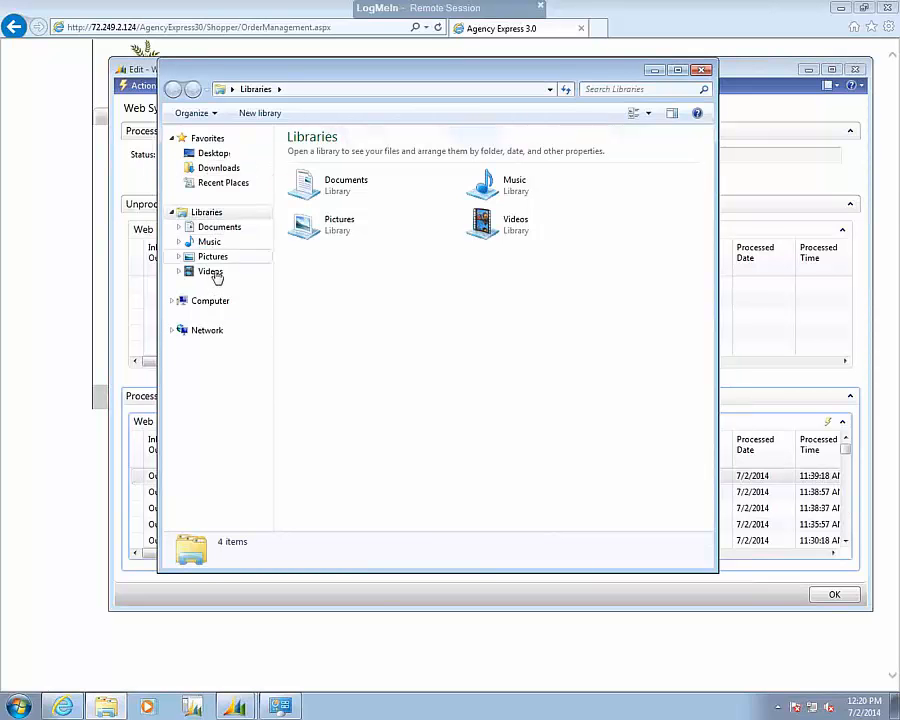
{"action": "left_click", "coordinate": [219, 302]}
{"action": "double_click", "coordinate": [340, 167]}
{"action": "double_click", "coordinate": [312, 199]}
{"action": "double_click", "coordinate": [306, 229]}
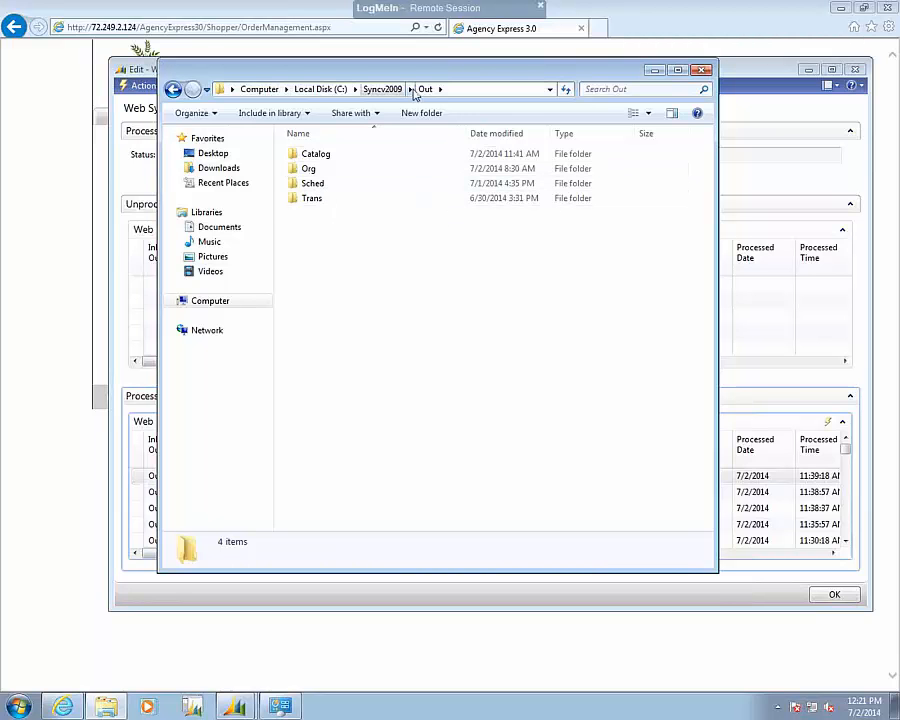
{"action": "left_click", "coordinate": [314, 184]}
{"action": "double_click", "coordinate": [314, 185]}
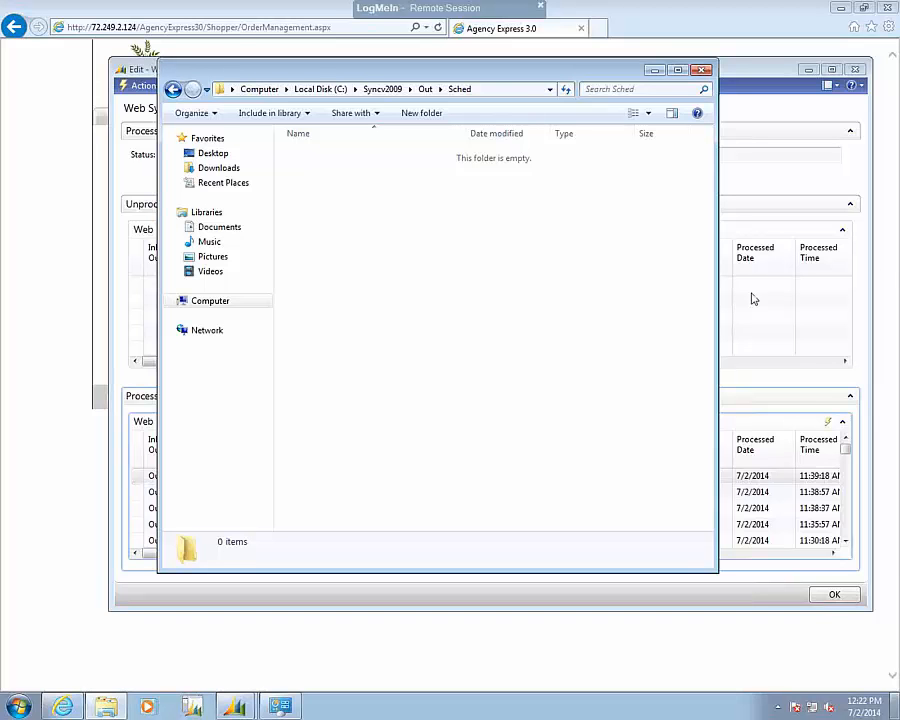
{"action": "left_click", "coordinate": [654, 72]}
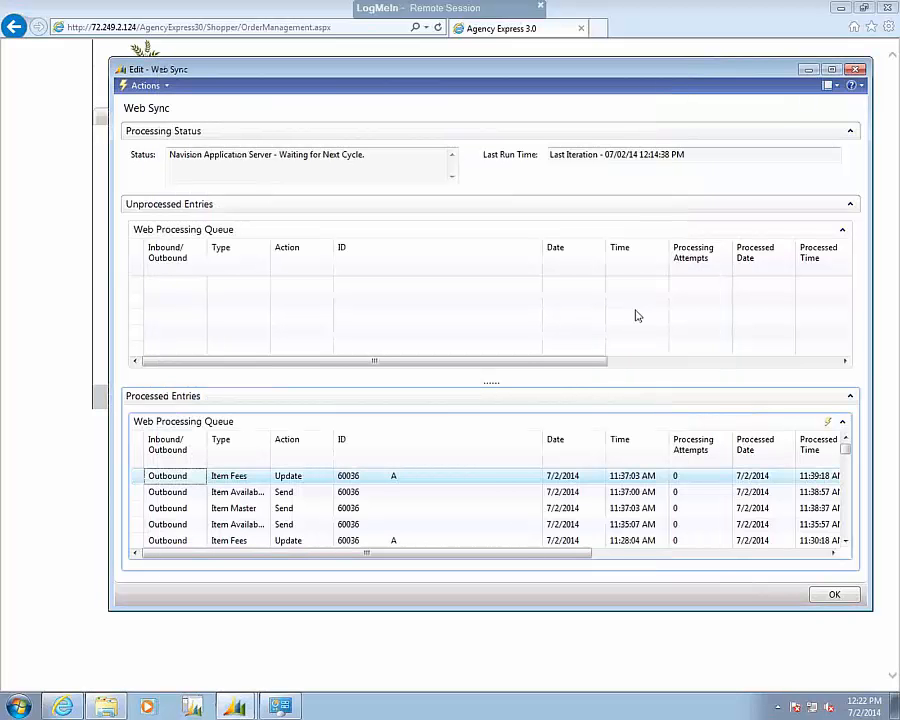
{"action": "left_click", "coordinate": [63, 707]}
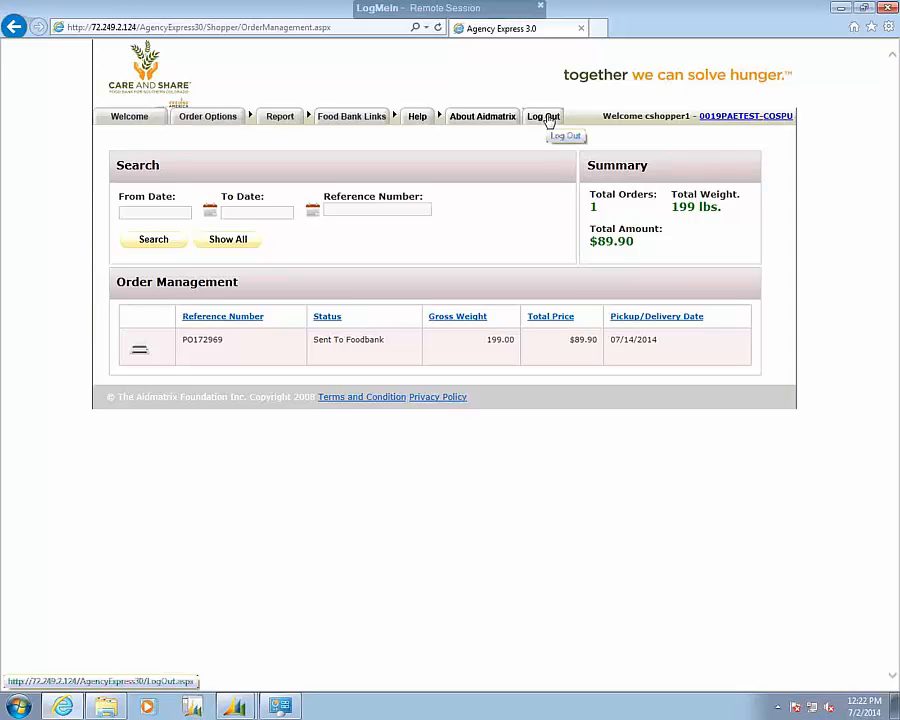
{"action": "left_click", "coordinate": [547, 118]}
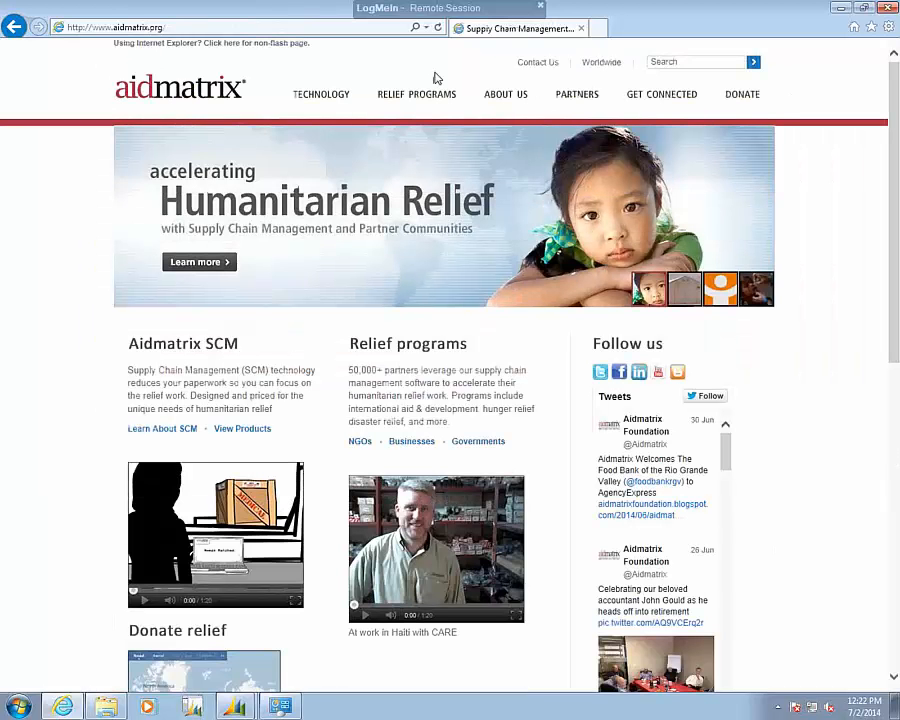
{"action": "left_click", "coordinate": [329, 29]}
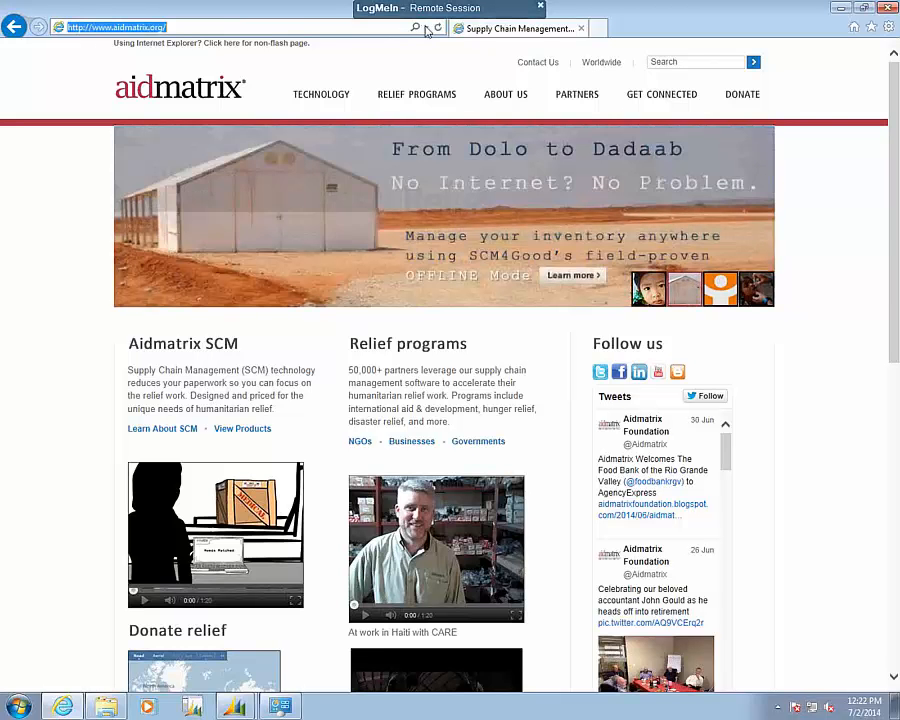
{"action": "type", "text": "www.agen"}
{"action": "key", "text": "Return"}
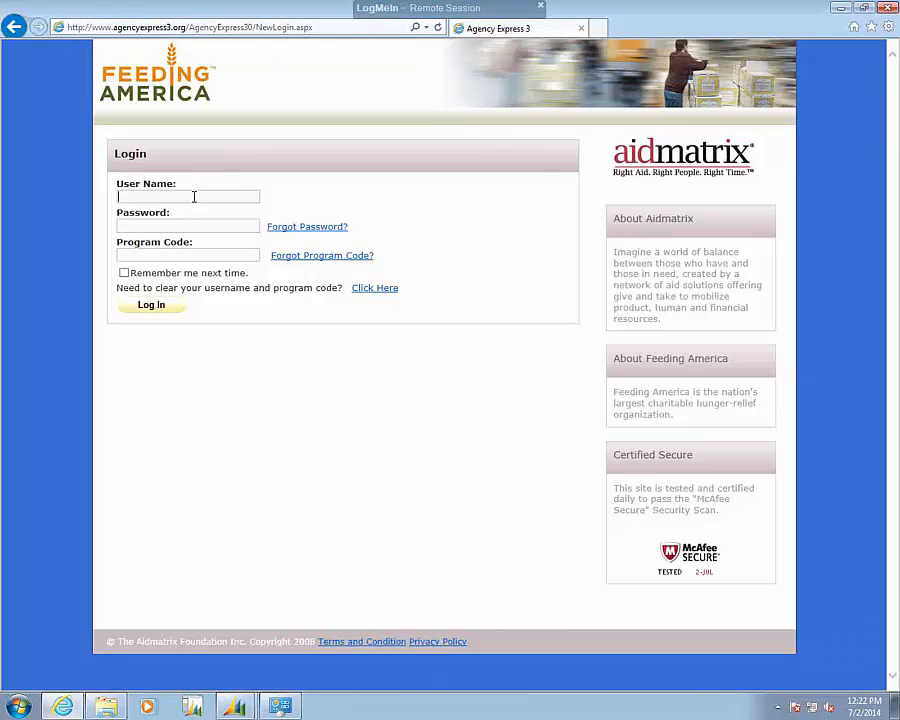
Try to log in to Agency Express with the user name admin, the account password and the program code.
{"action": "type", "text": "admin"}
{"action": "key", "text": "Tab"}
{"action": "type", "text": "admin123"}
{"action": "key", "text": "Tab"}
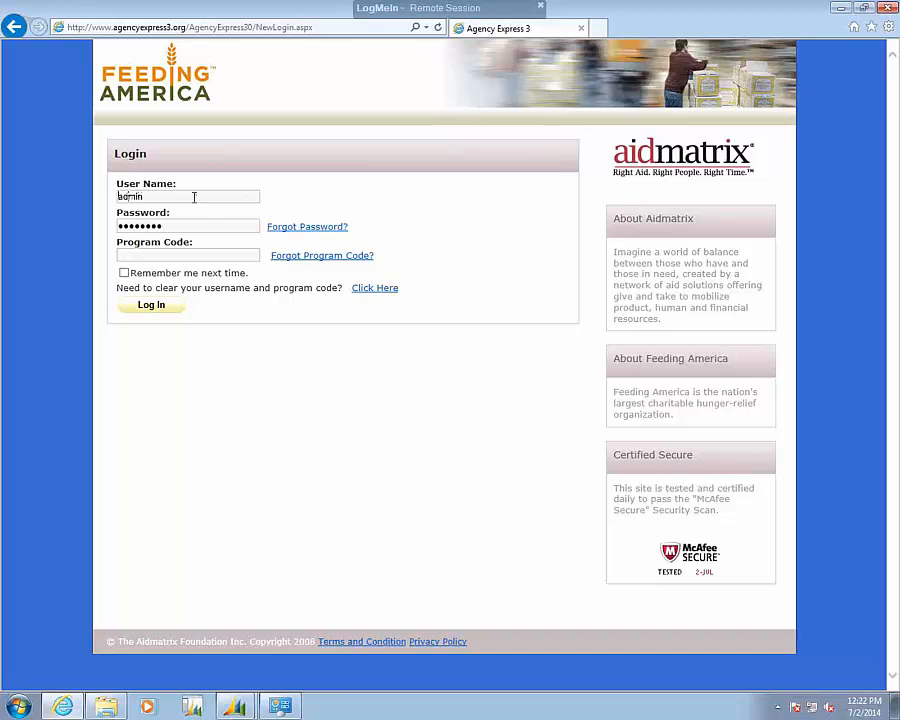
{"action": "type", "text": "0076p"}
{"action": "type", "text": "bx0085"}
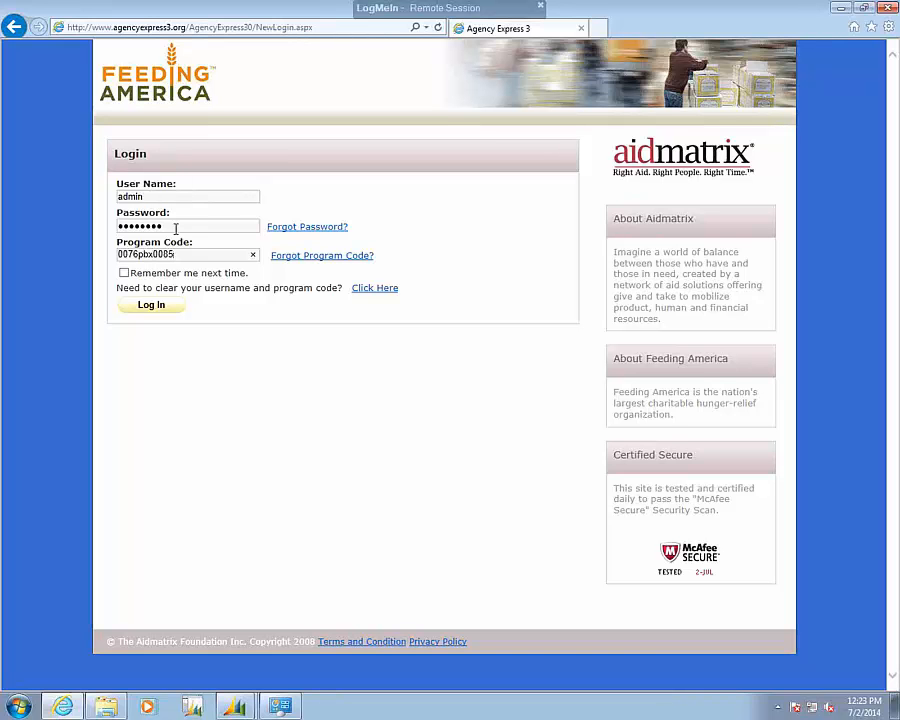
{"action": "left_click", "coordinate": [160, 308]}
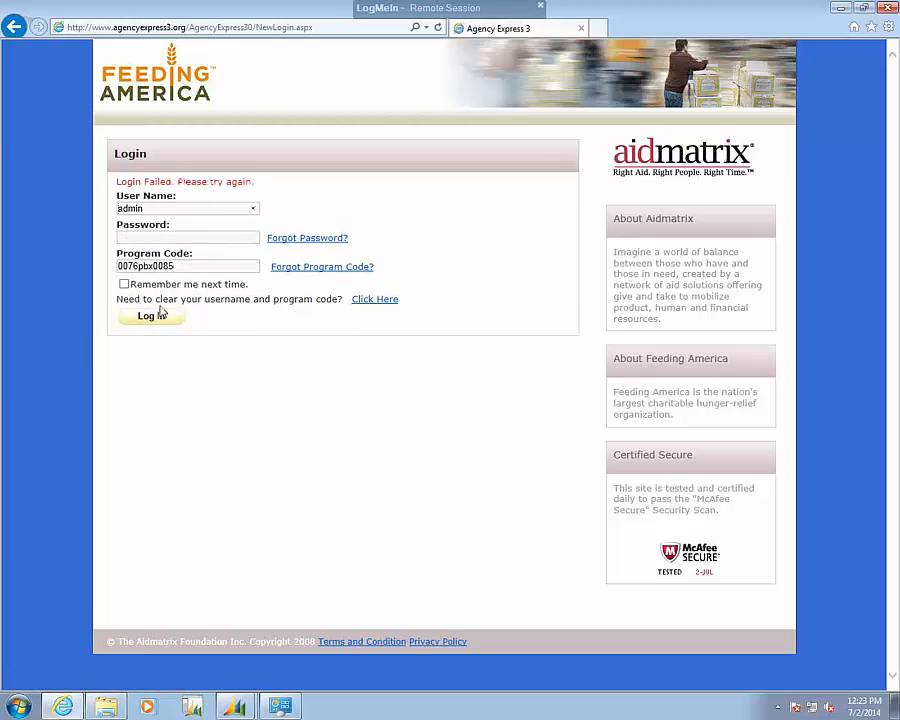
Return to the password field to retry the admin login.
{"action": "left_click", "coordinate": [133, 237]}
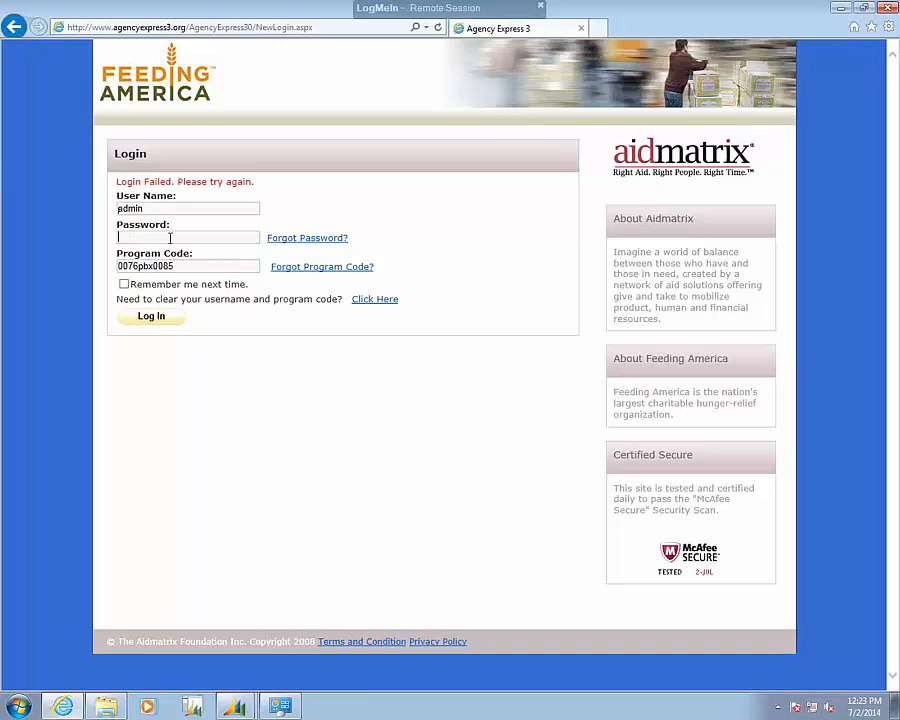